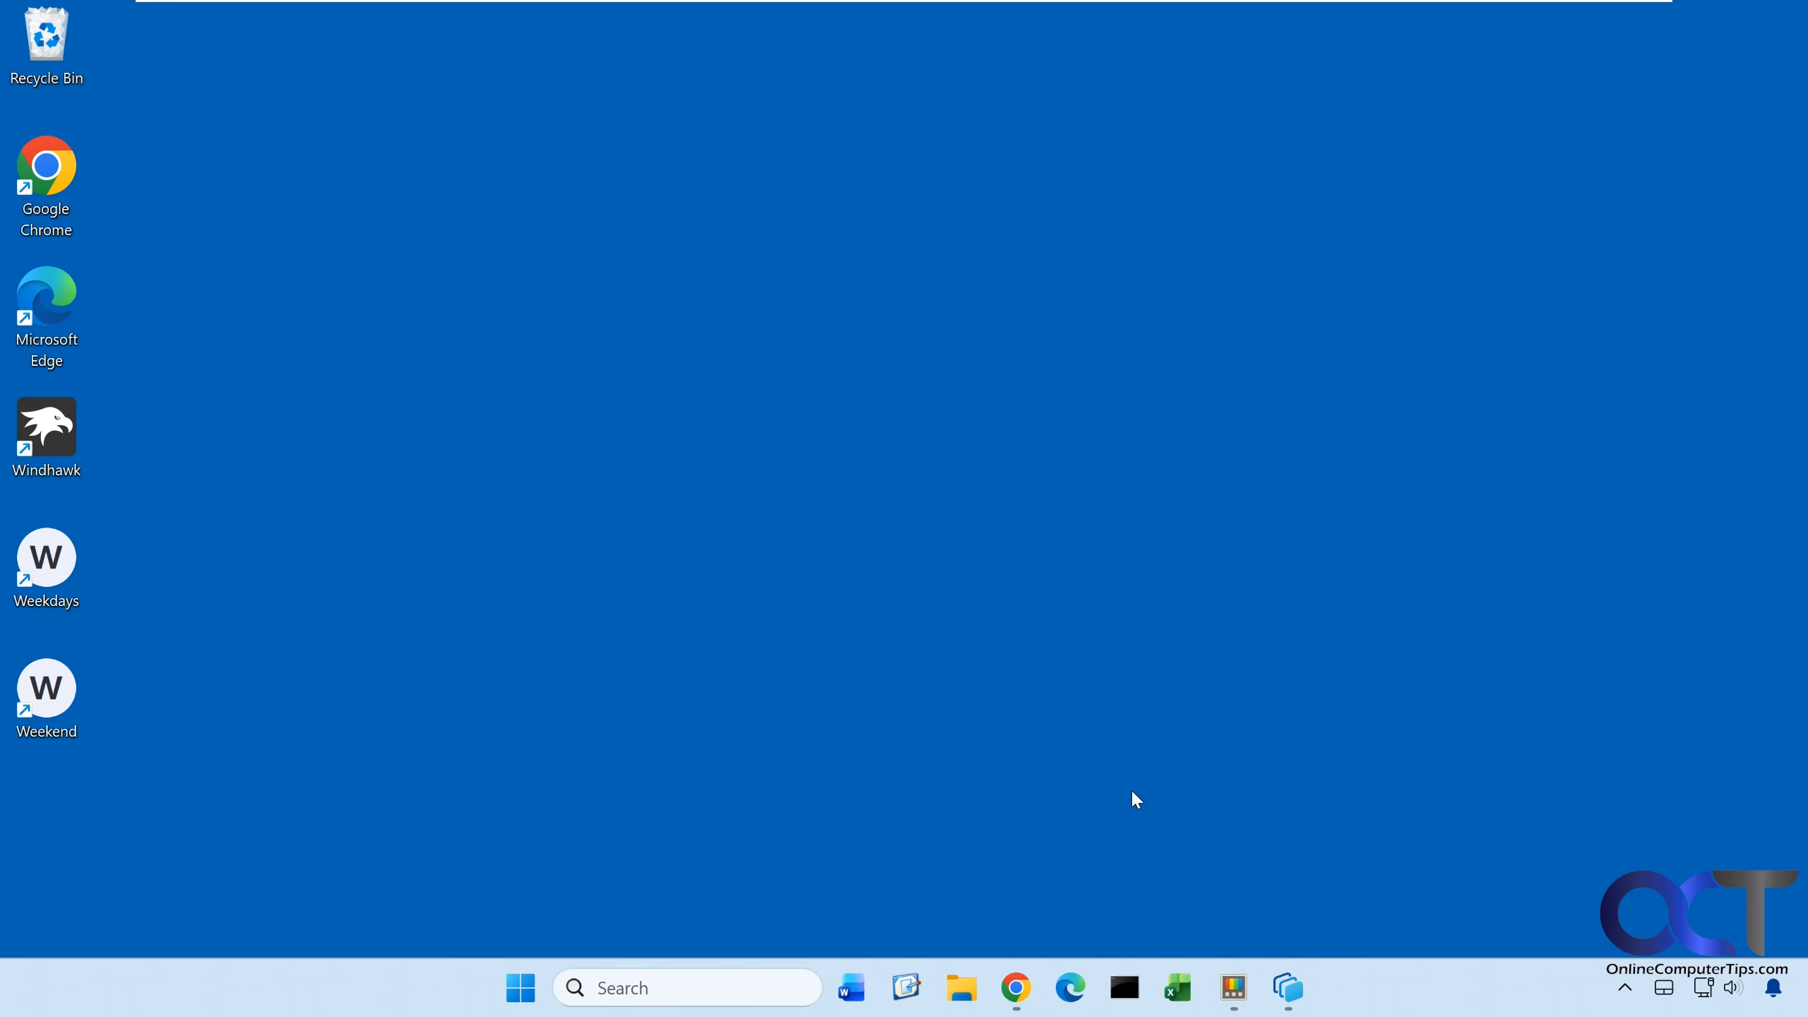
Open the Workspaces editor from the Workspaces page of PowerToys Settings
left_click(1234, 988)
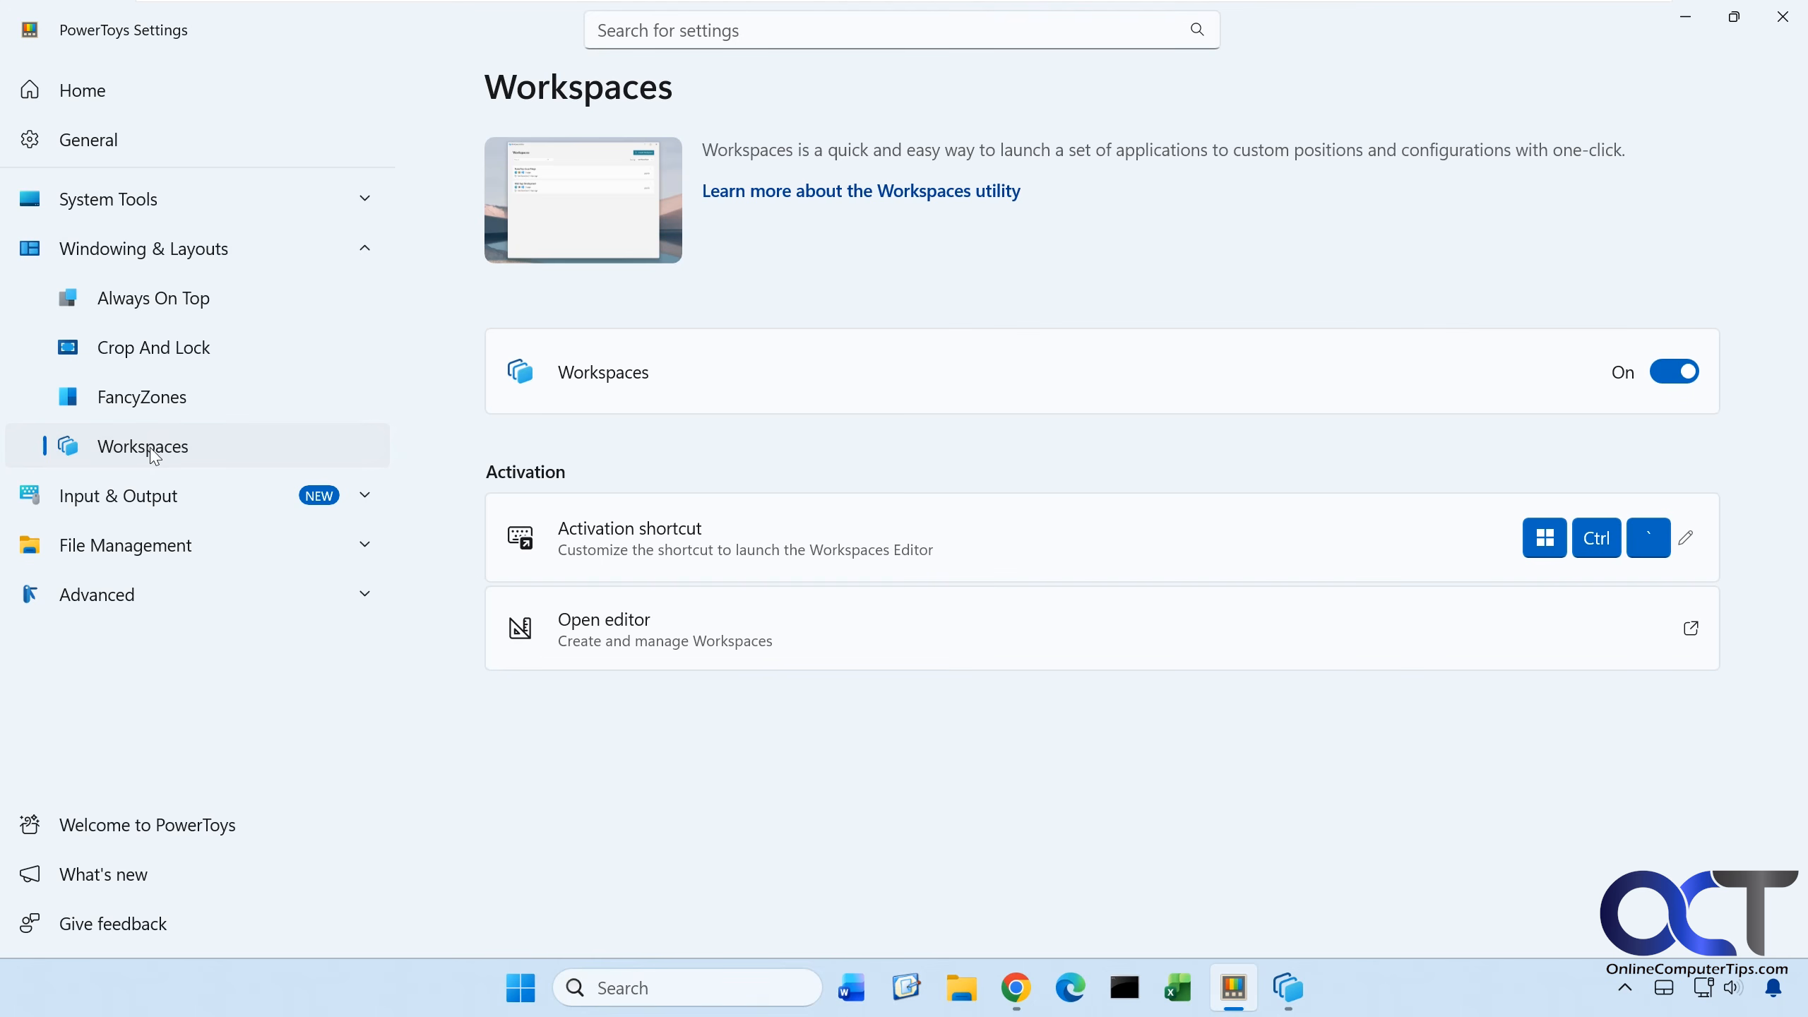
left_click(781, 643)
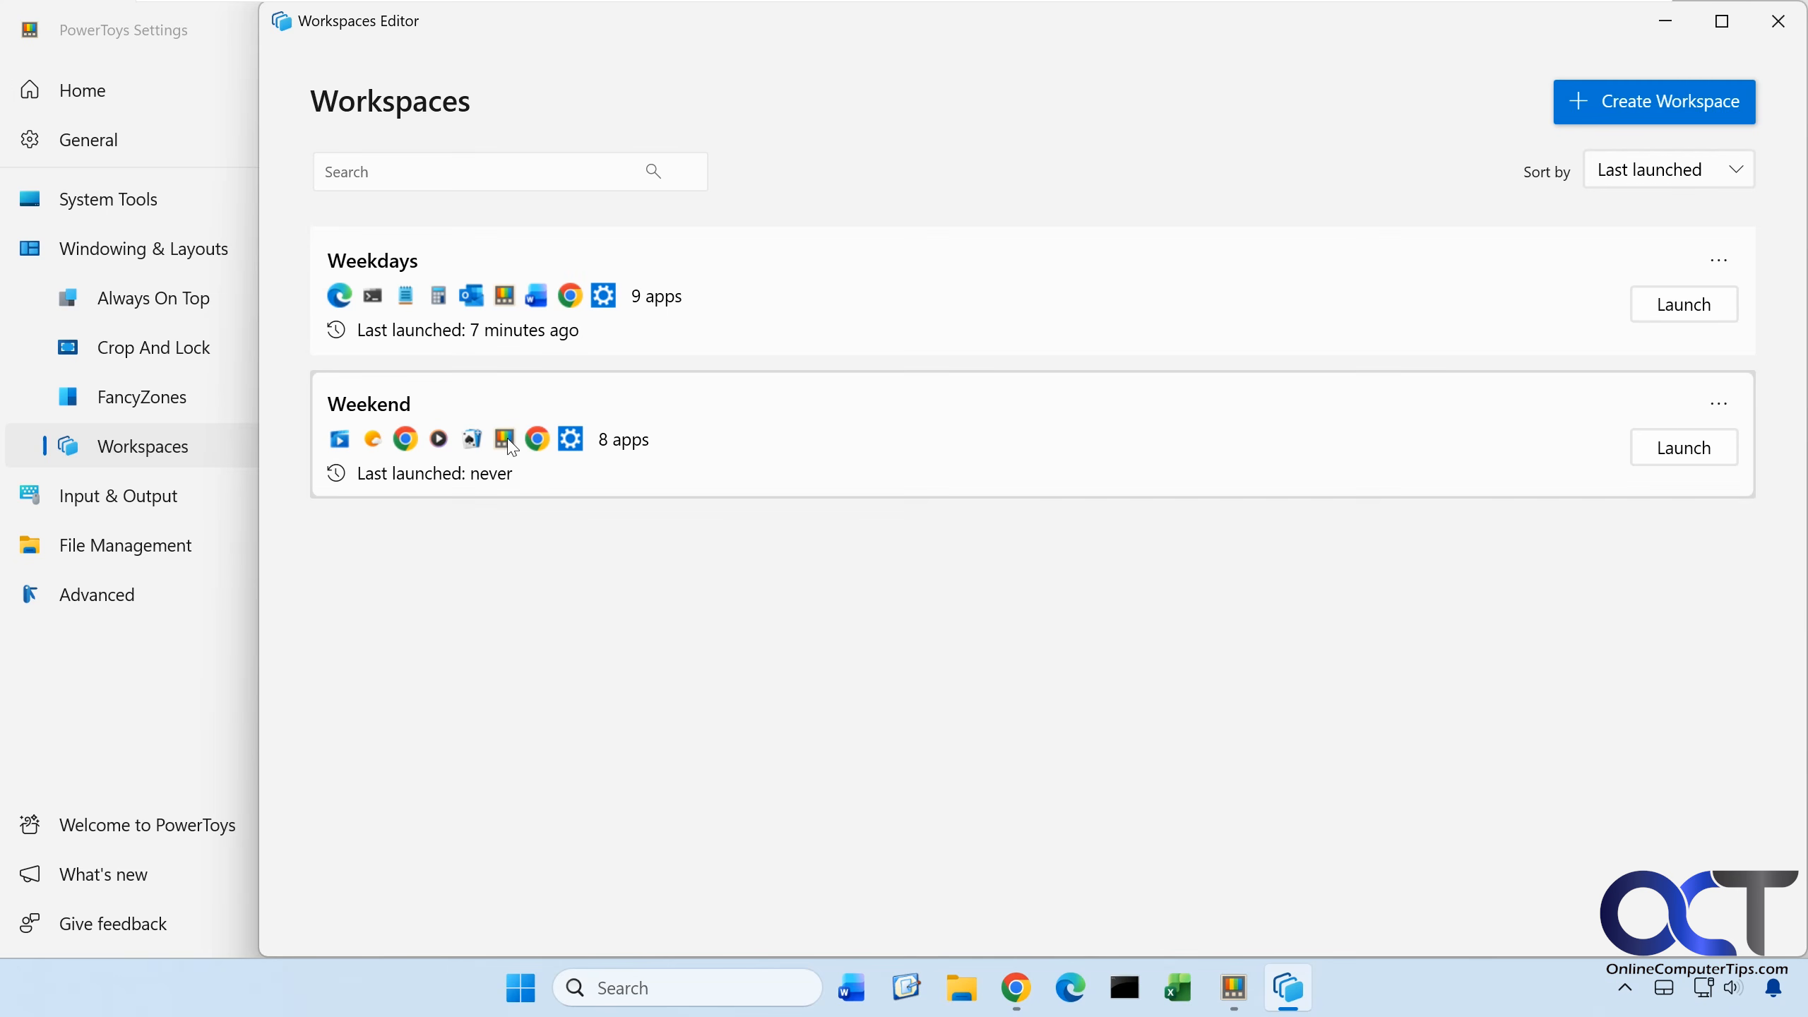
View the General page of PowerToys Settings, and minimize both the settings window and the Workspaces editor
left_click(232, 139)
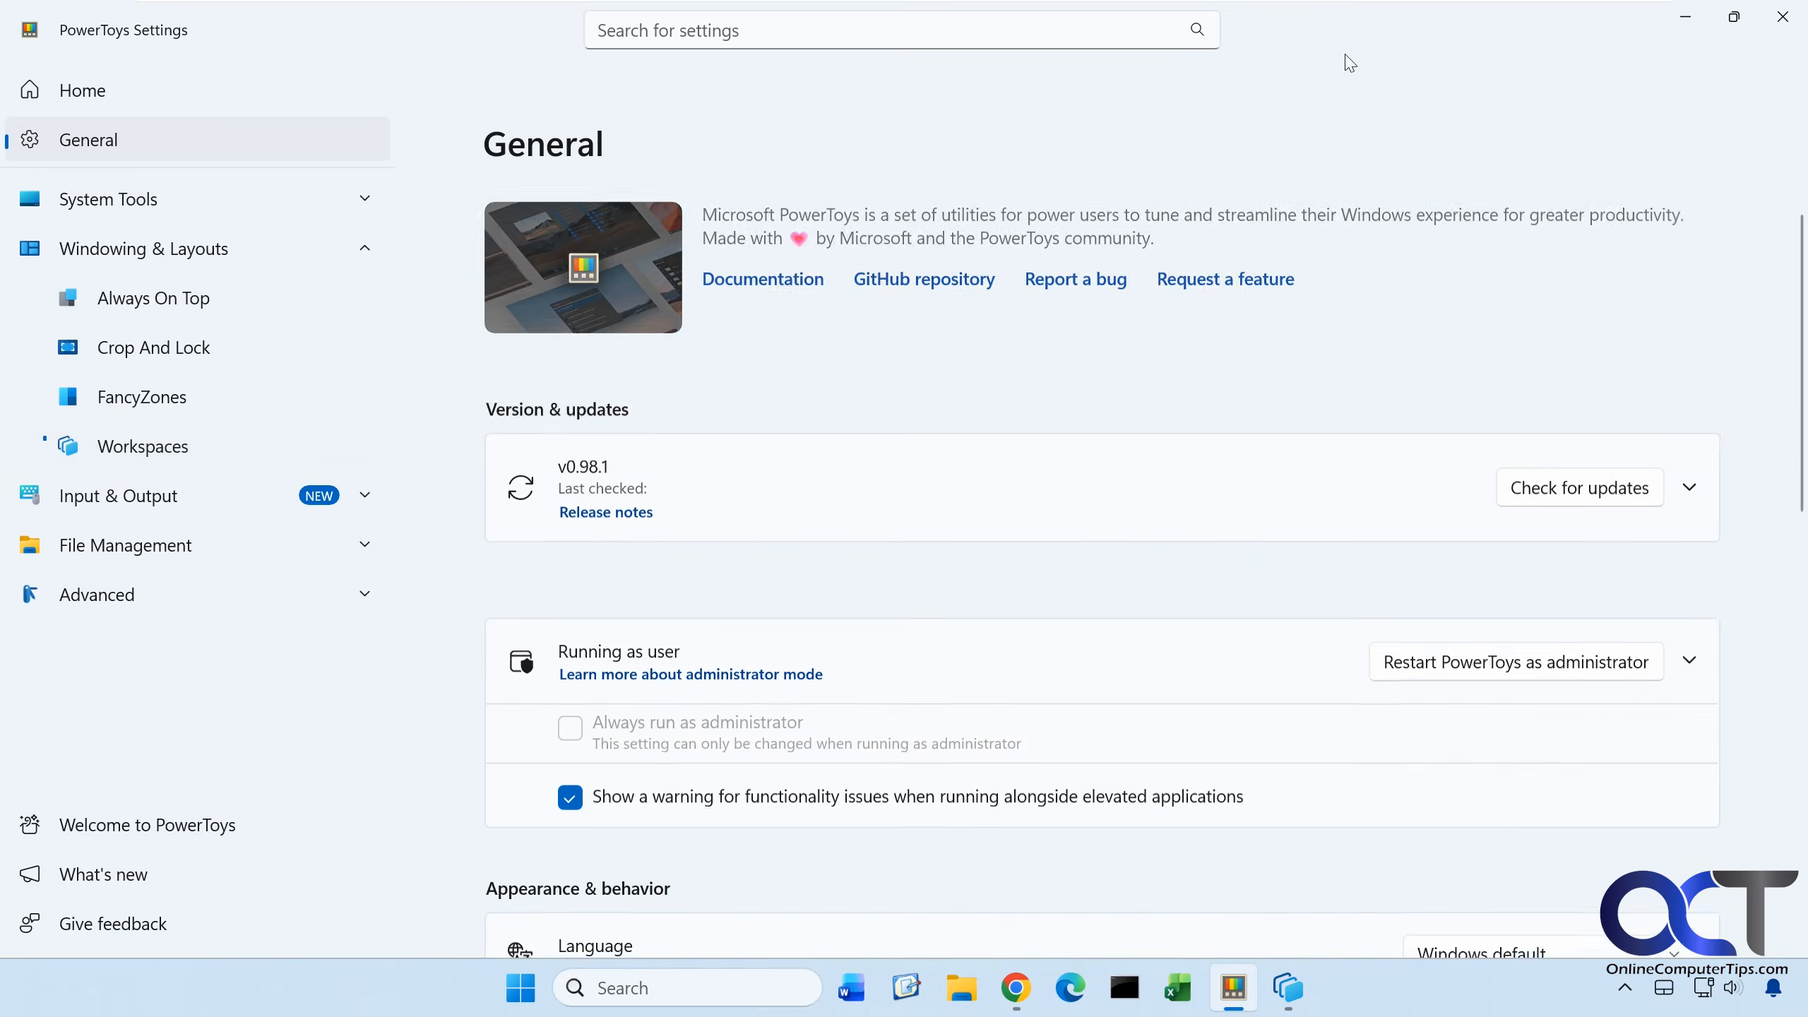
scroll(1349, 63, "down", 1)
left_click(1685, 20)
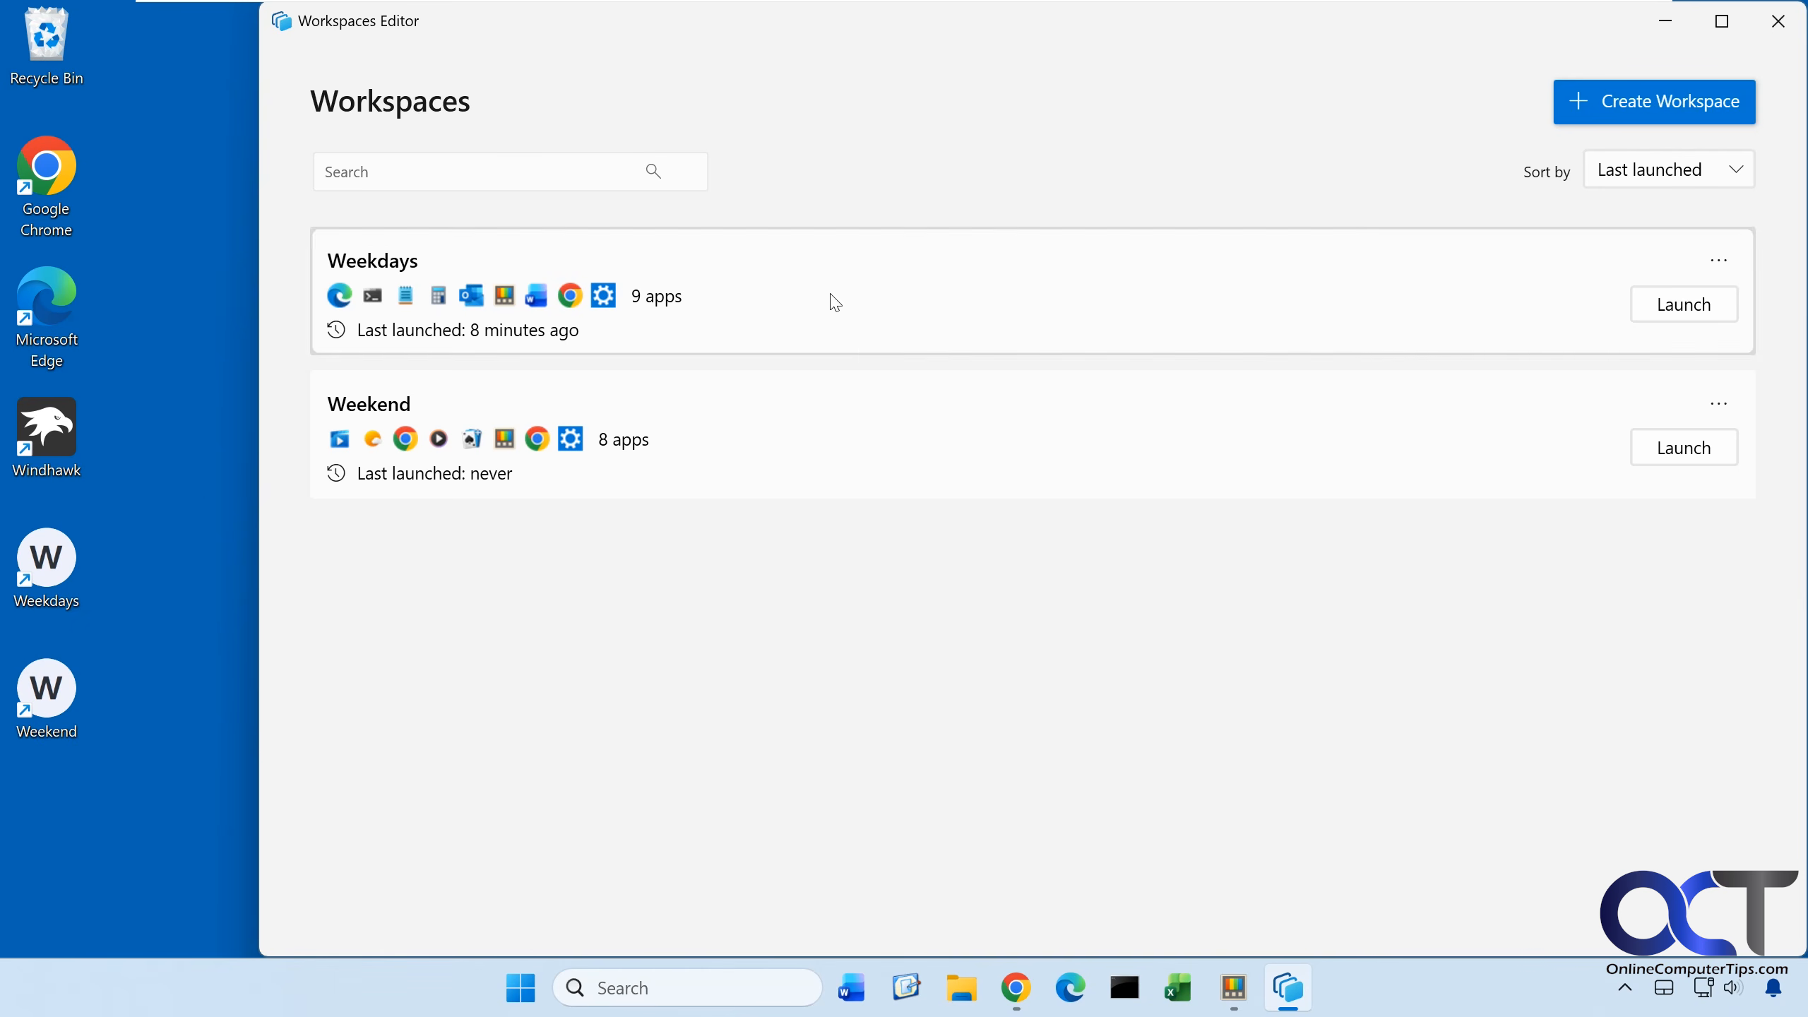
left_click(1664, 20)
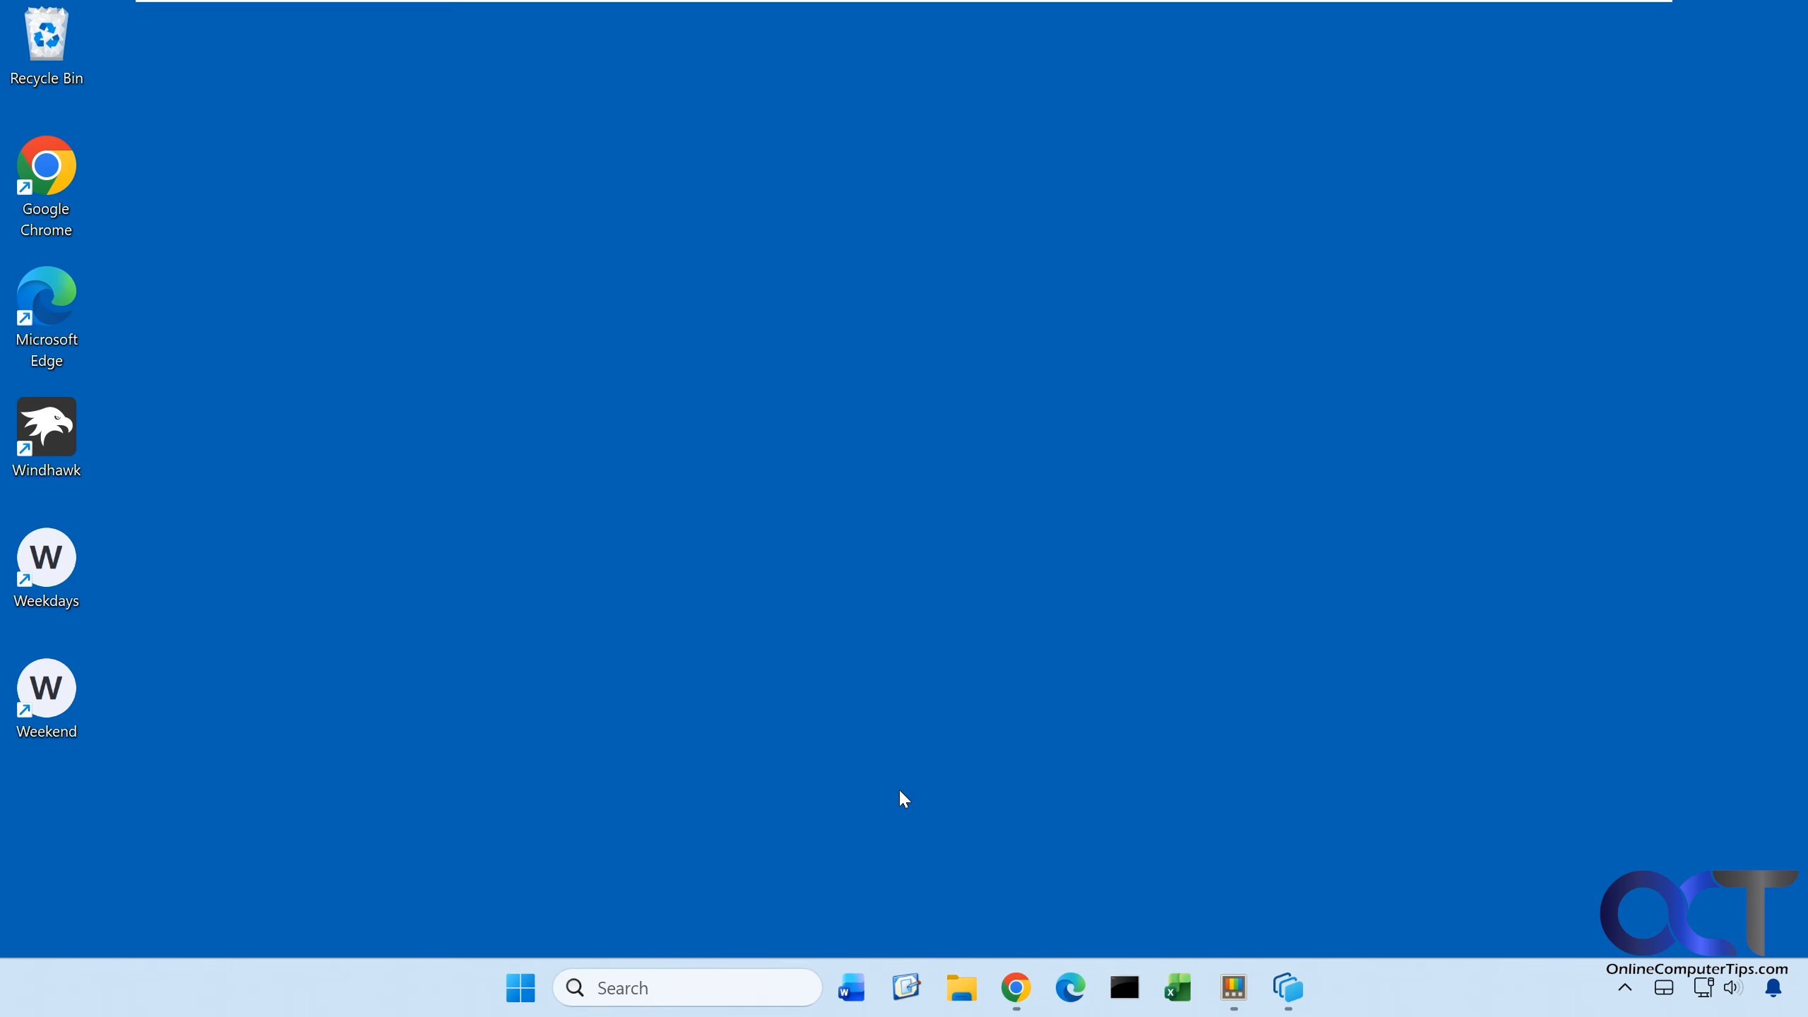
Launch the Weekdays workspace and minimize its Outlook, Word, Calculator and both Microsoft Edge windows
double_click(47, 563)
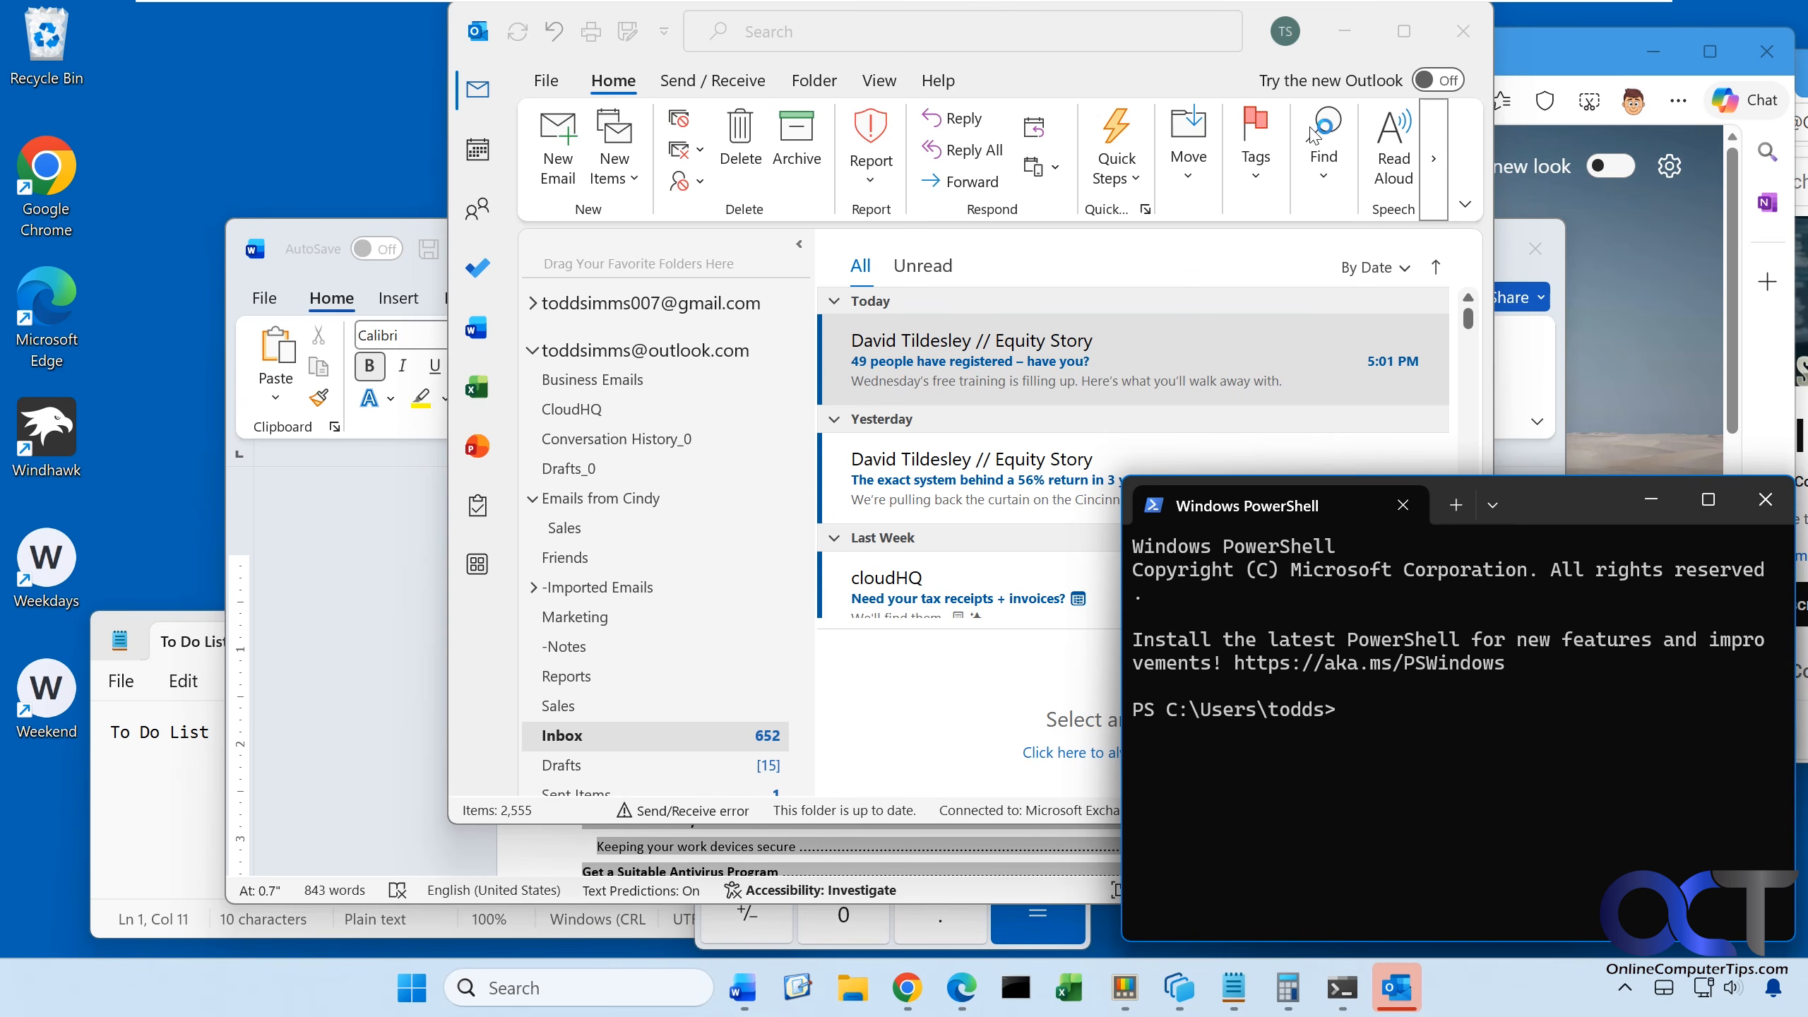
left_click(1343, 34)
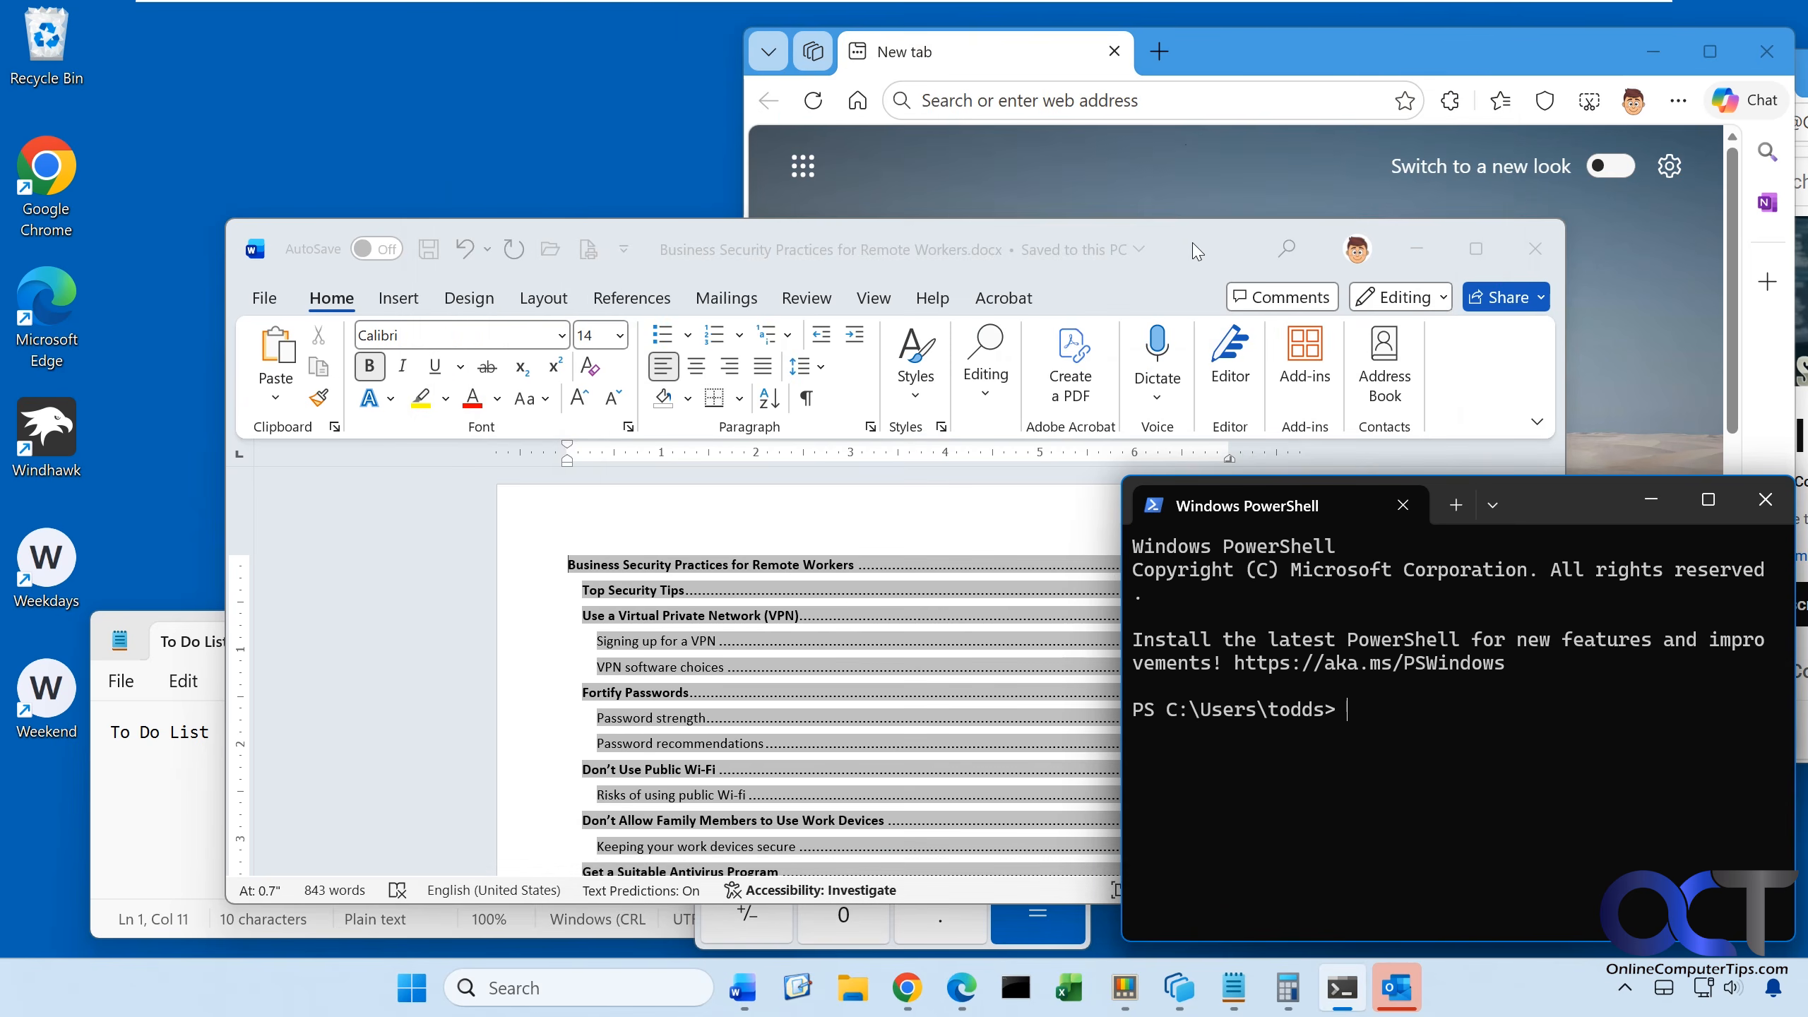
left_click_drag(1187, 230, 1035, 147)
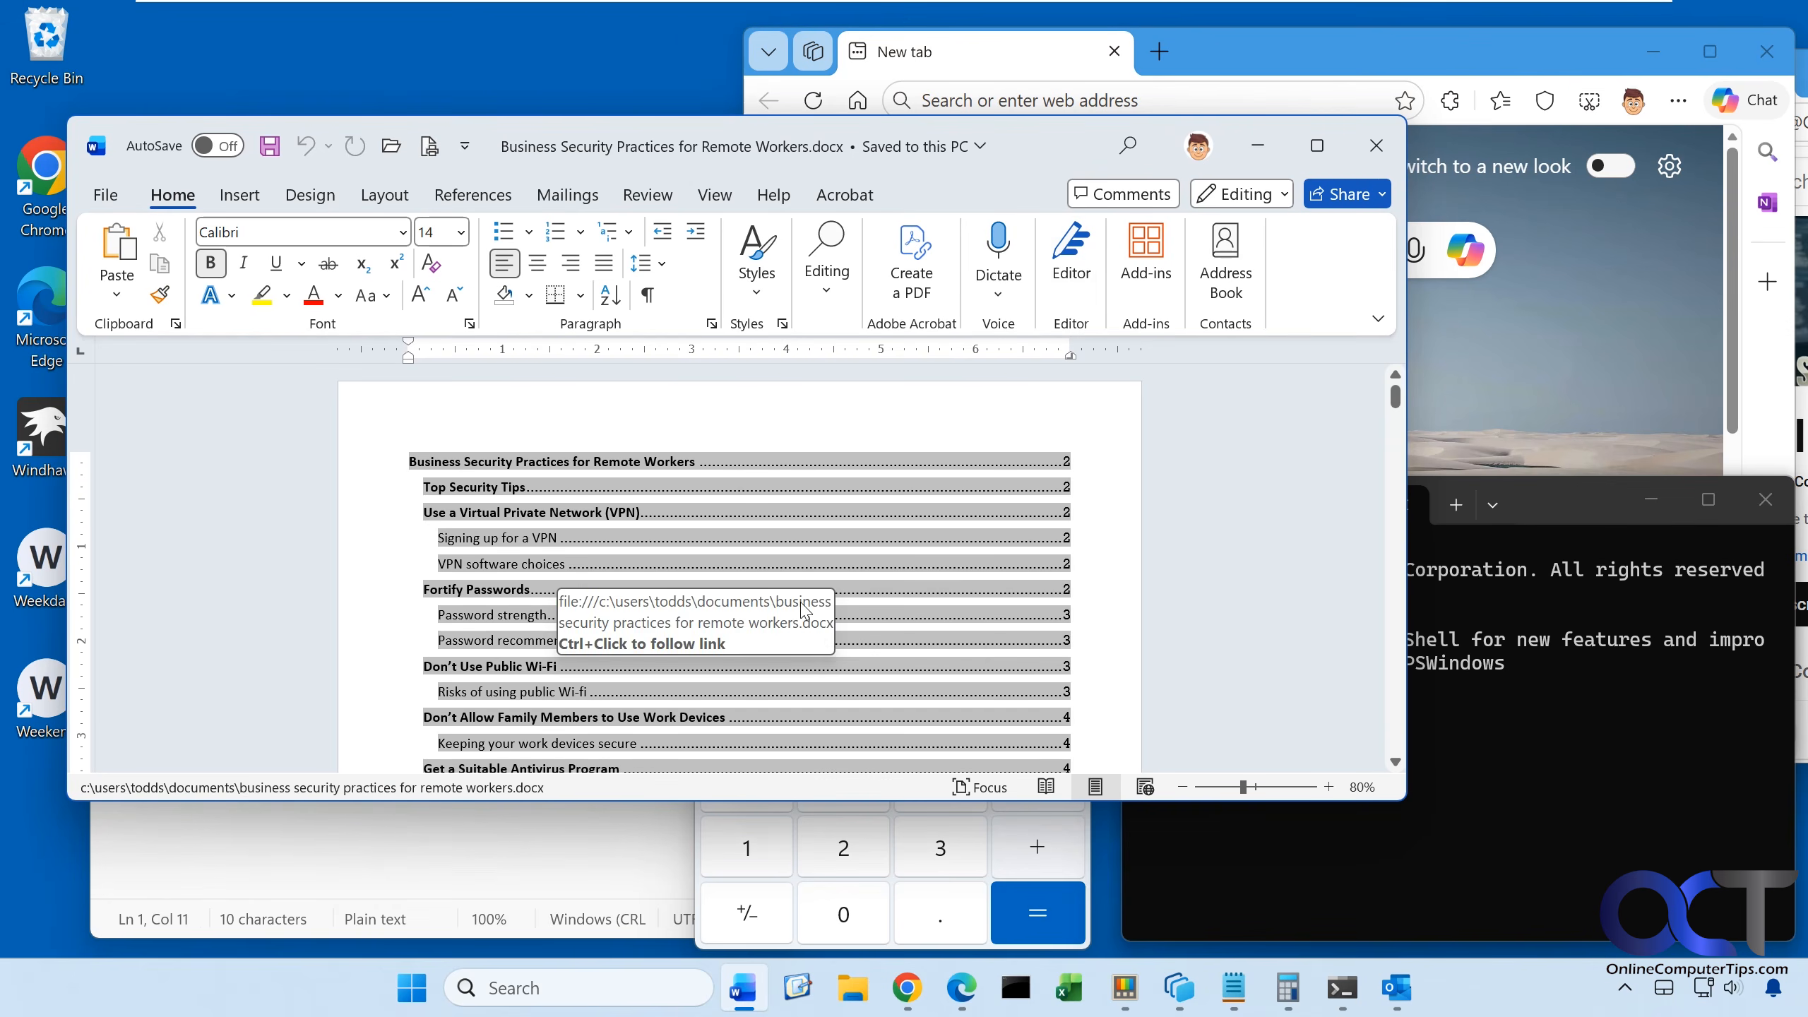
left_click(1255, 159)
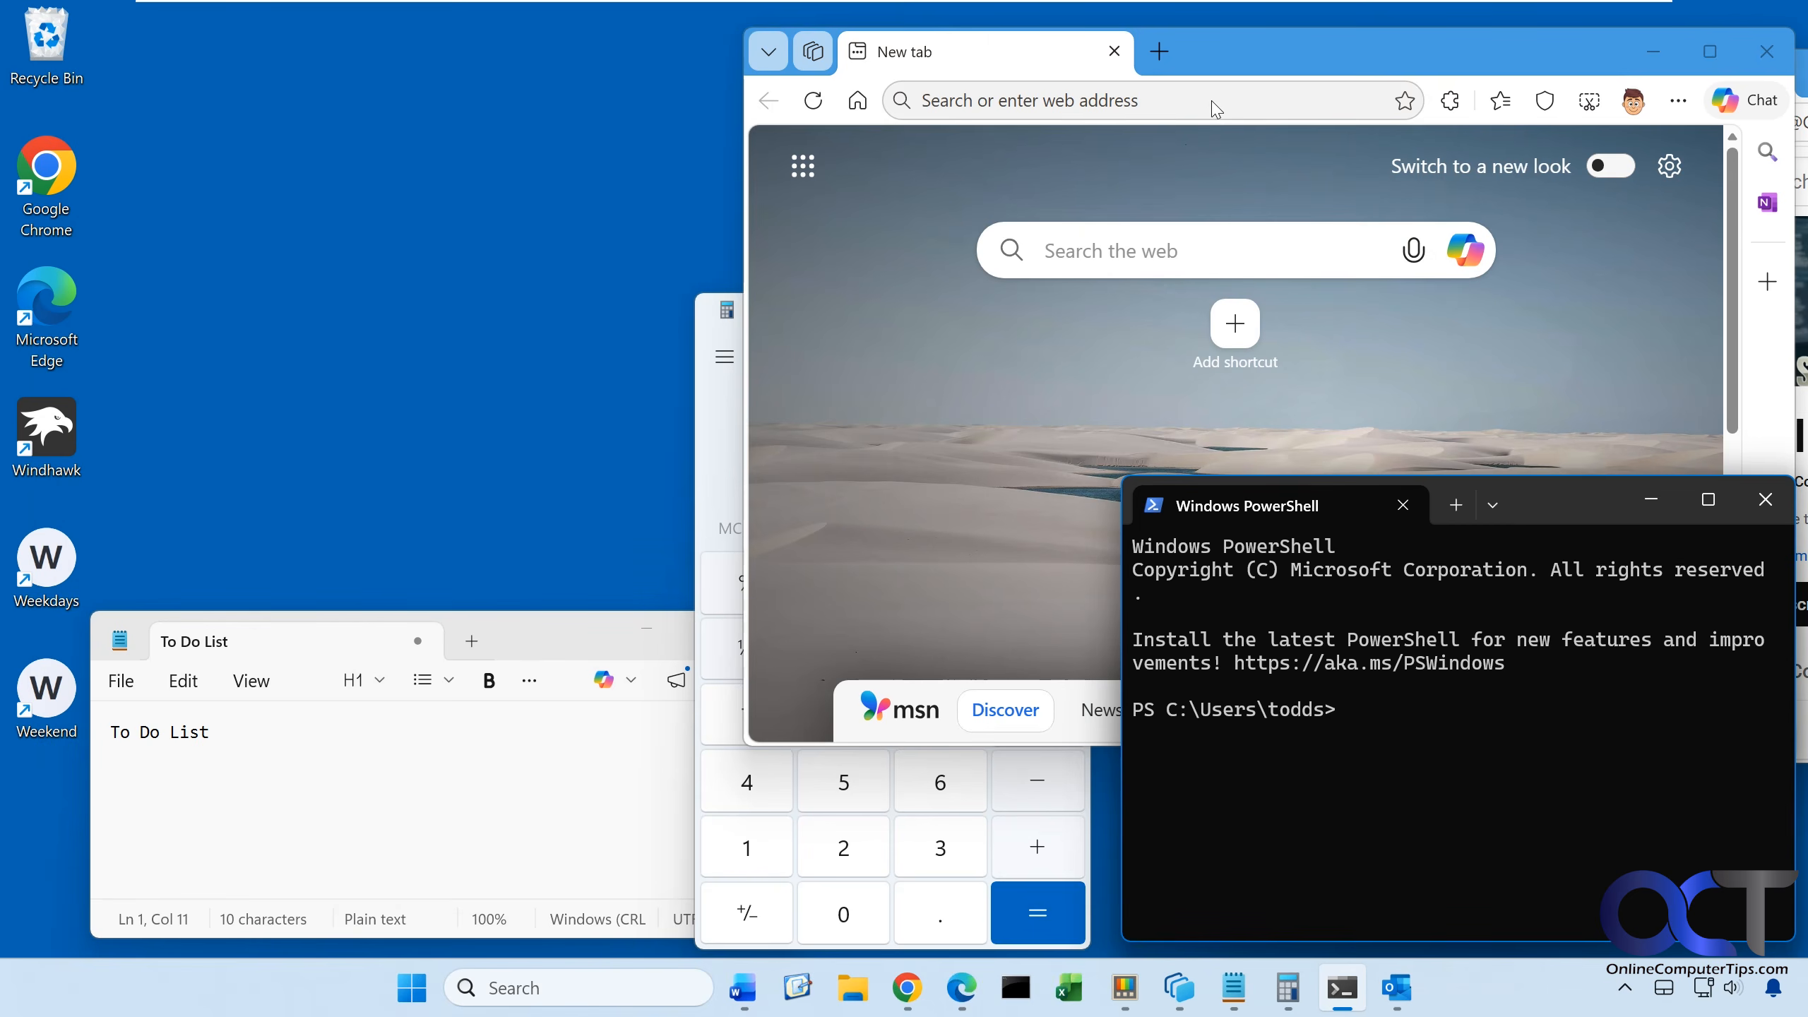
left_click(1651, 51)
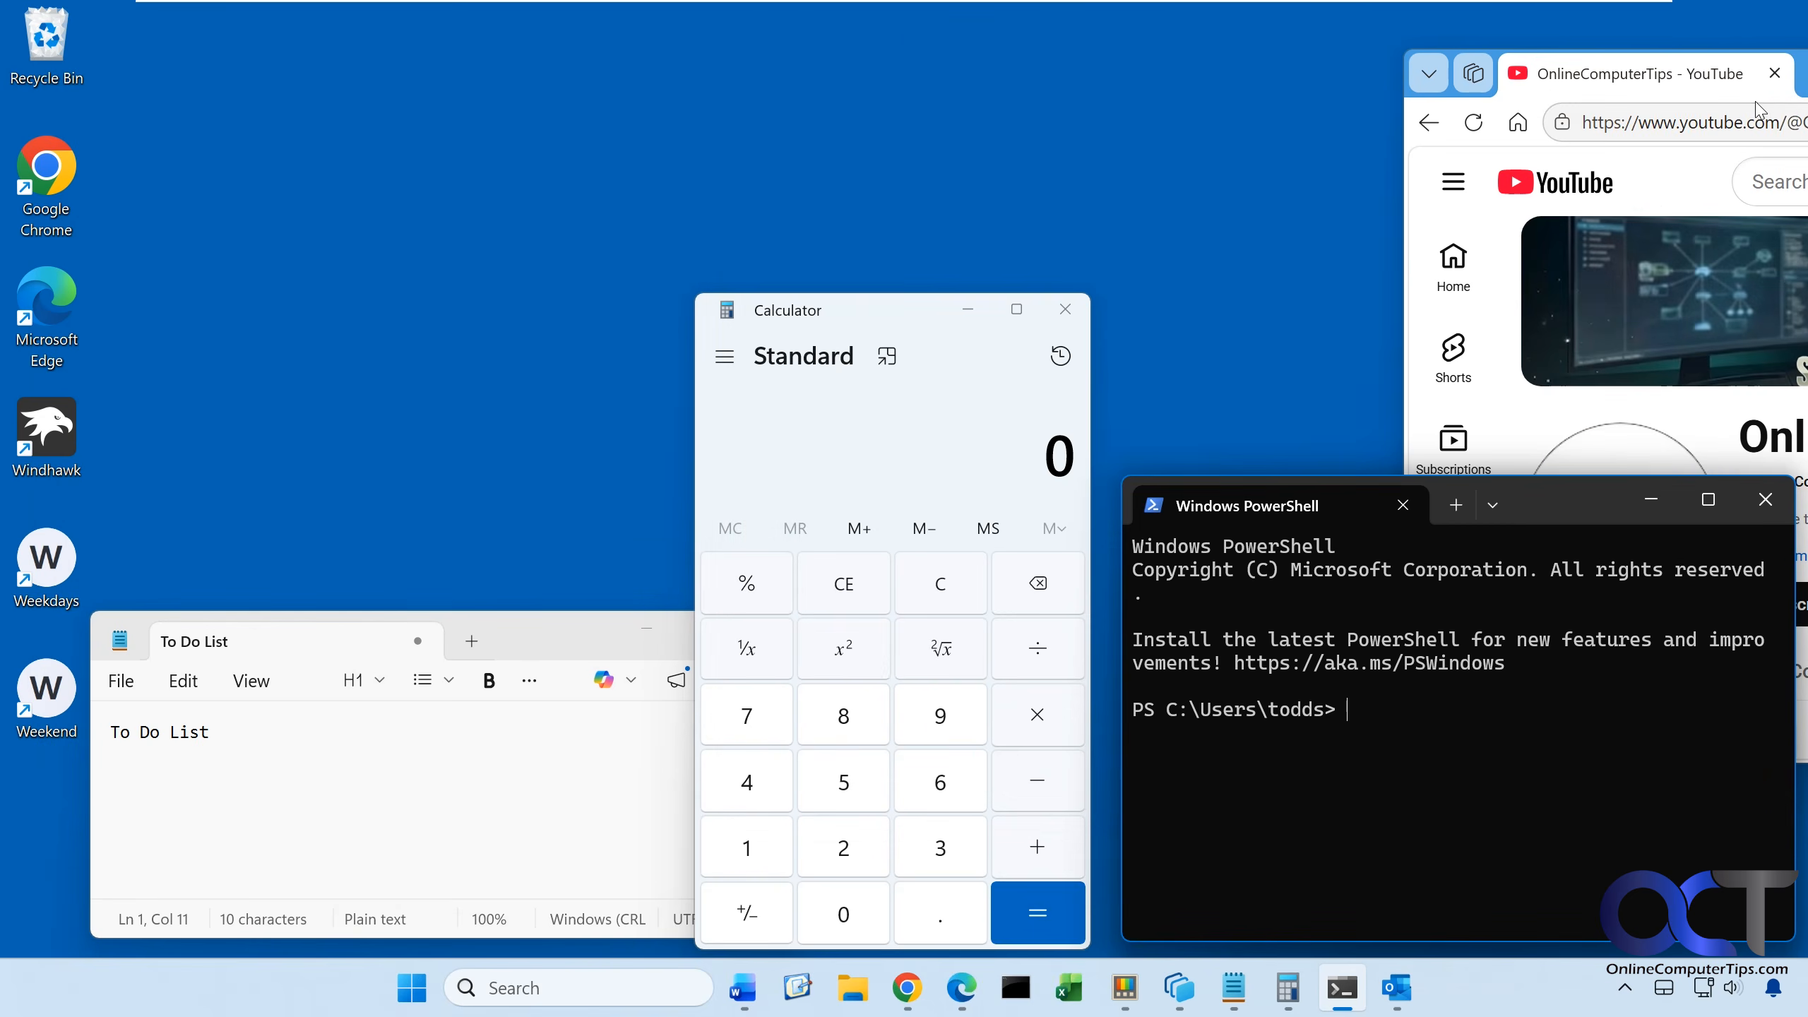
left_click_drag(1800, 94, 980, 121)
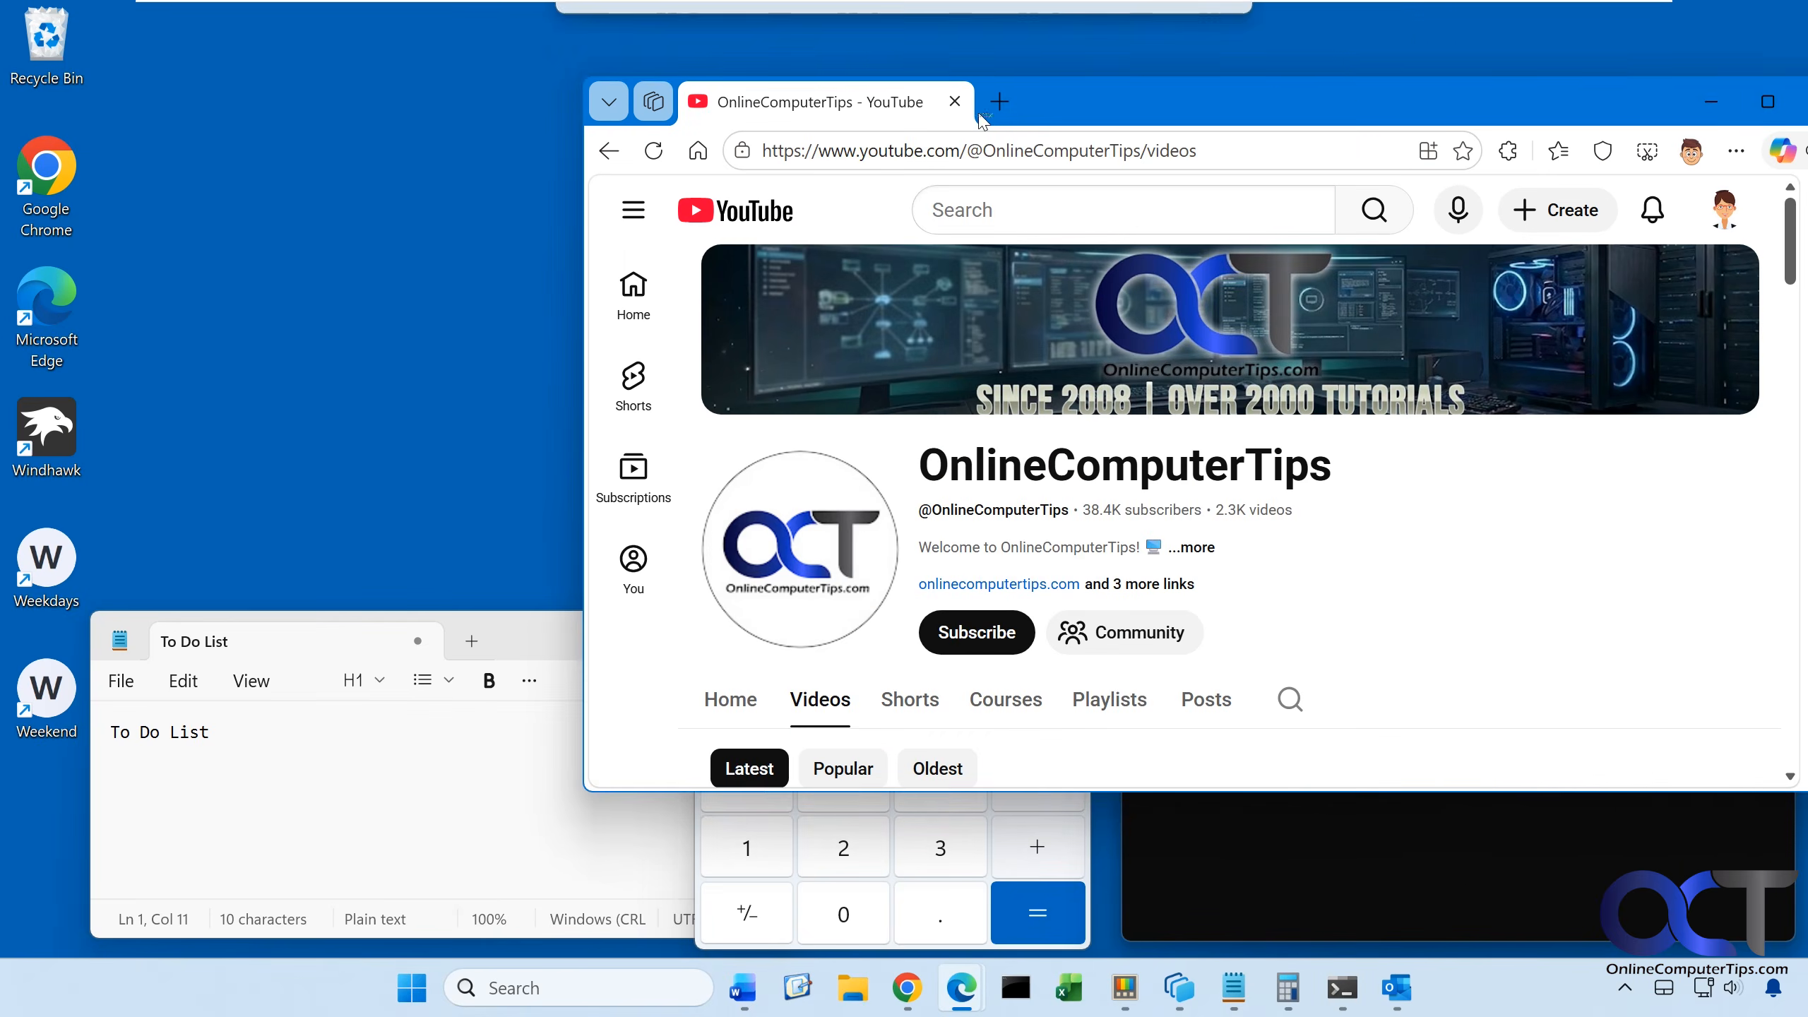
left_click(1705, 101)
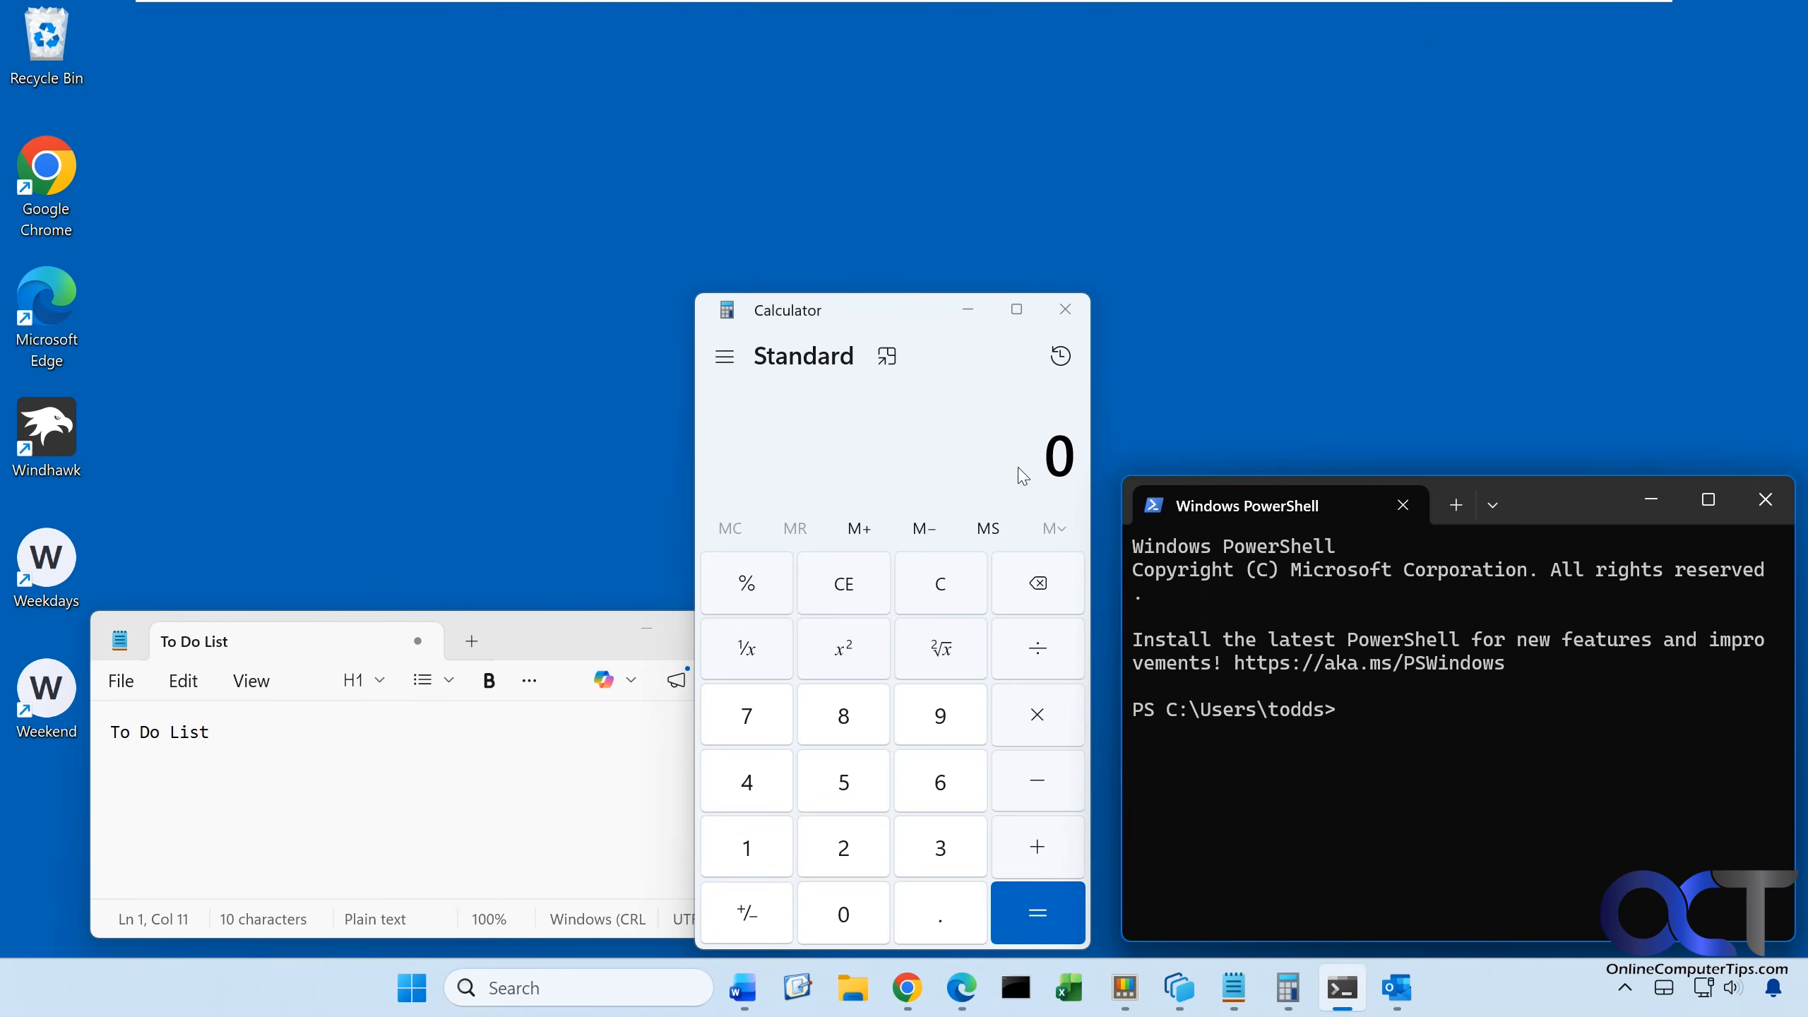
left_click(973, 312)
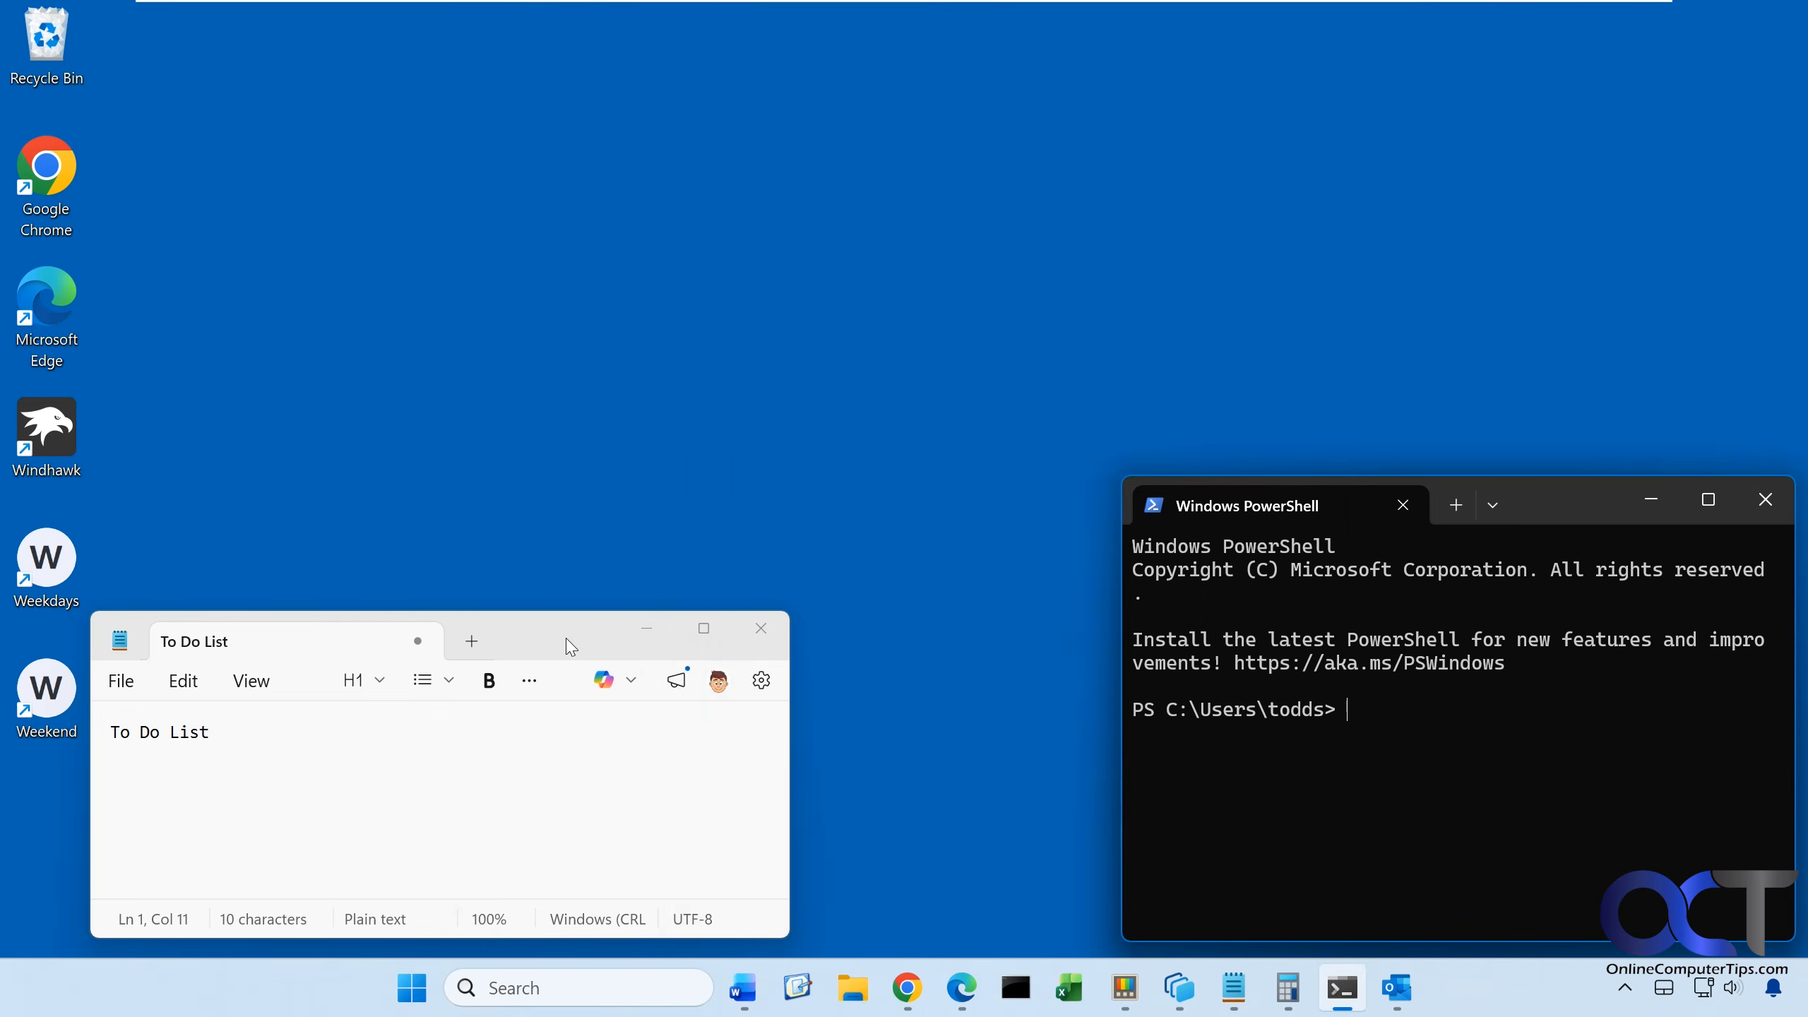
Close the Notepad window with the To Do List and add a second PowerShell tab in Terminal
left_click_drag(594, 645, 624, 527)
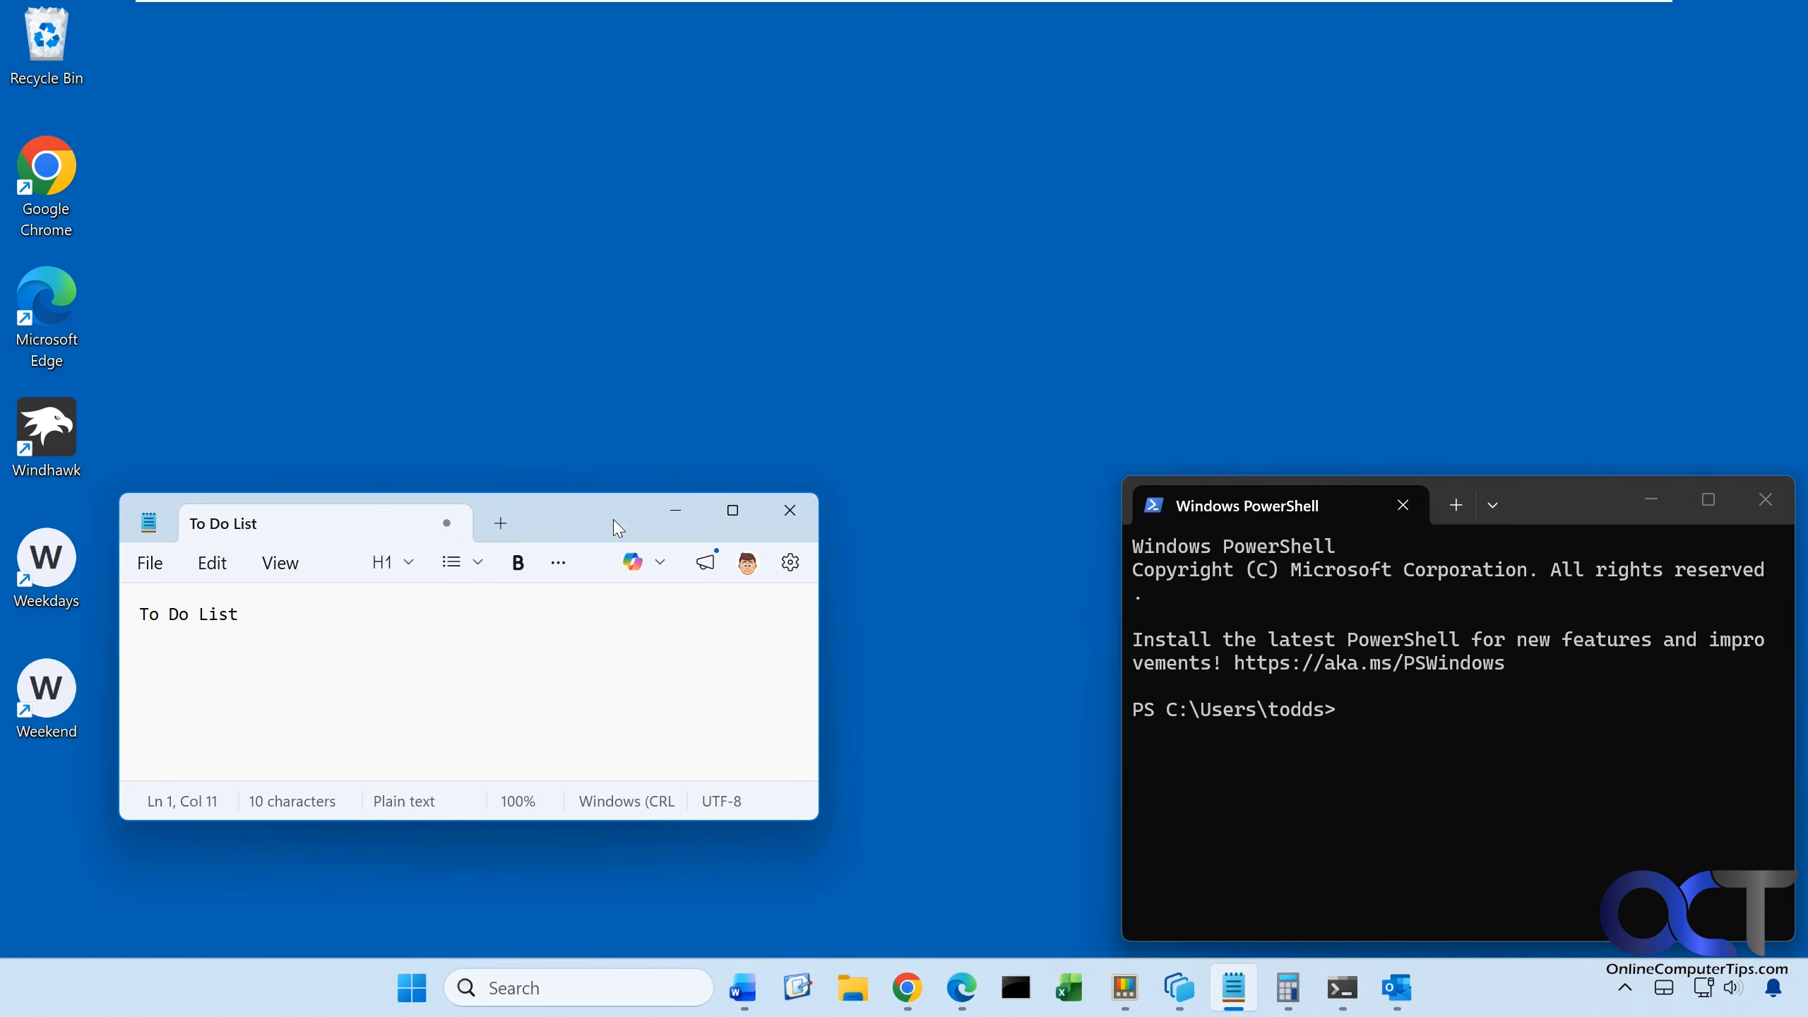
left_click(790, 514)
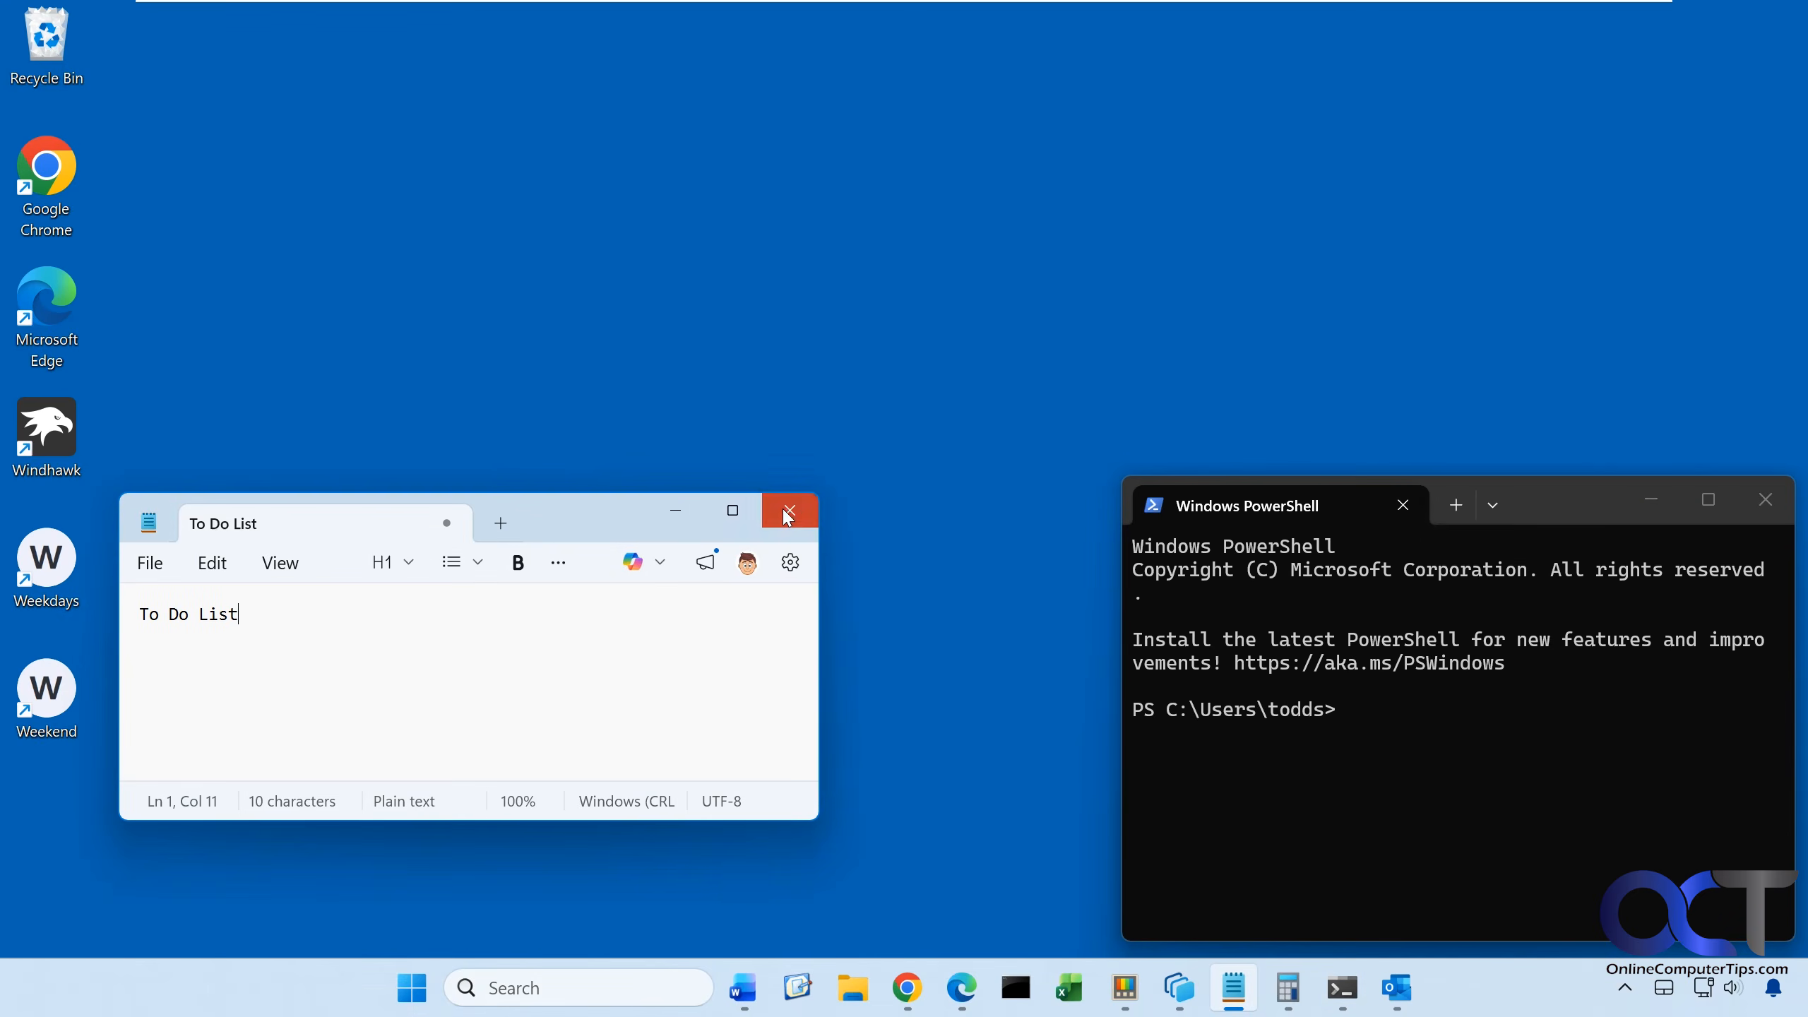
left_click(1456, 504)
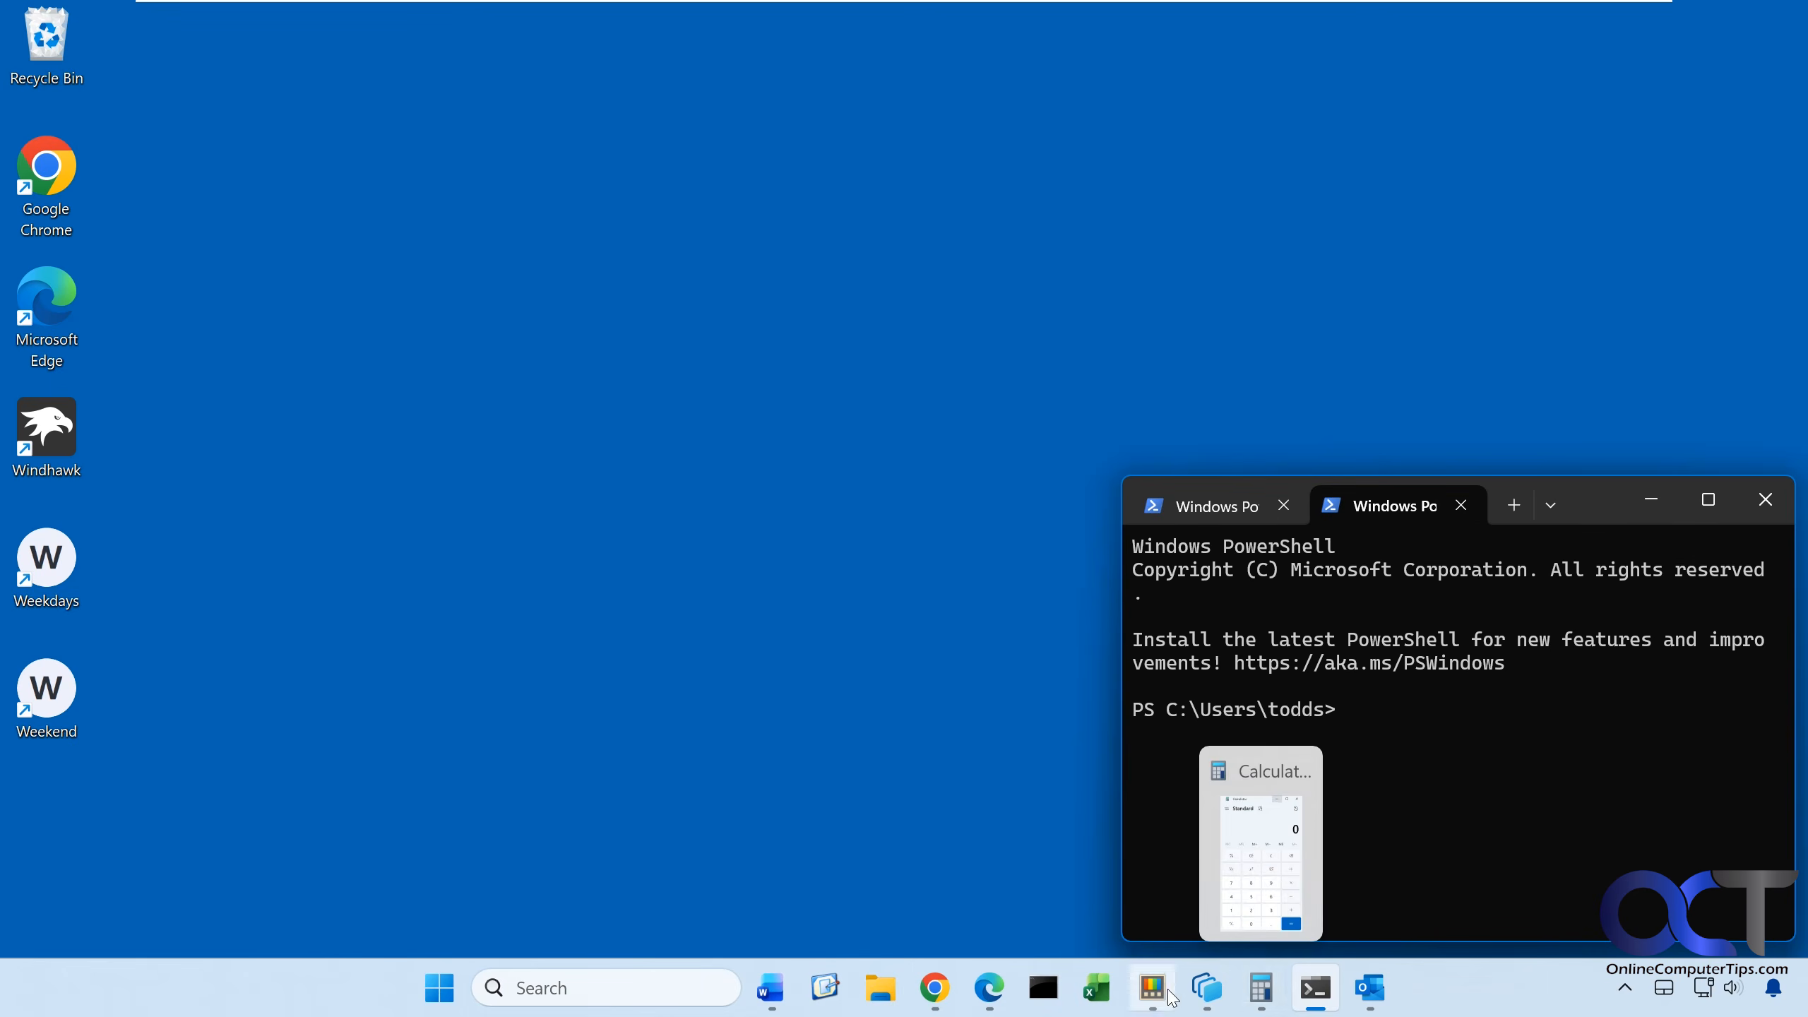
Restore Calculator and move it near the desktop shortcuts, and close the Business Security Practices for Remote Workers document in Word
mouse_move(1187, 1000)
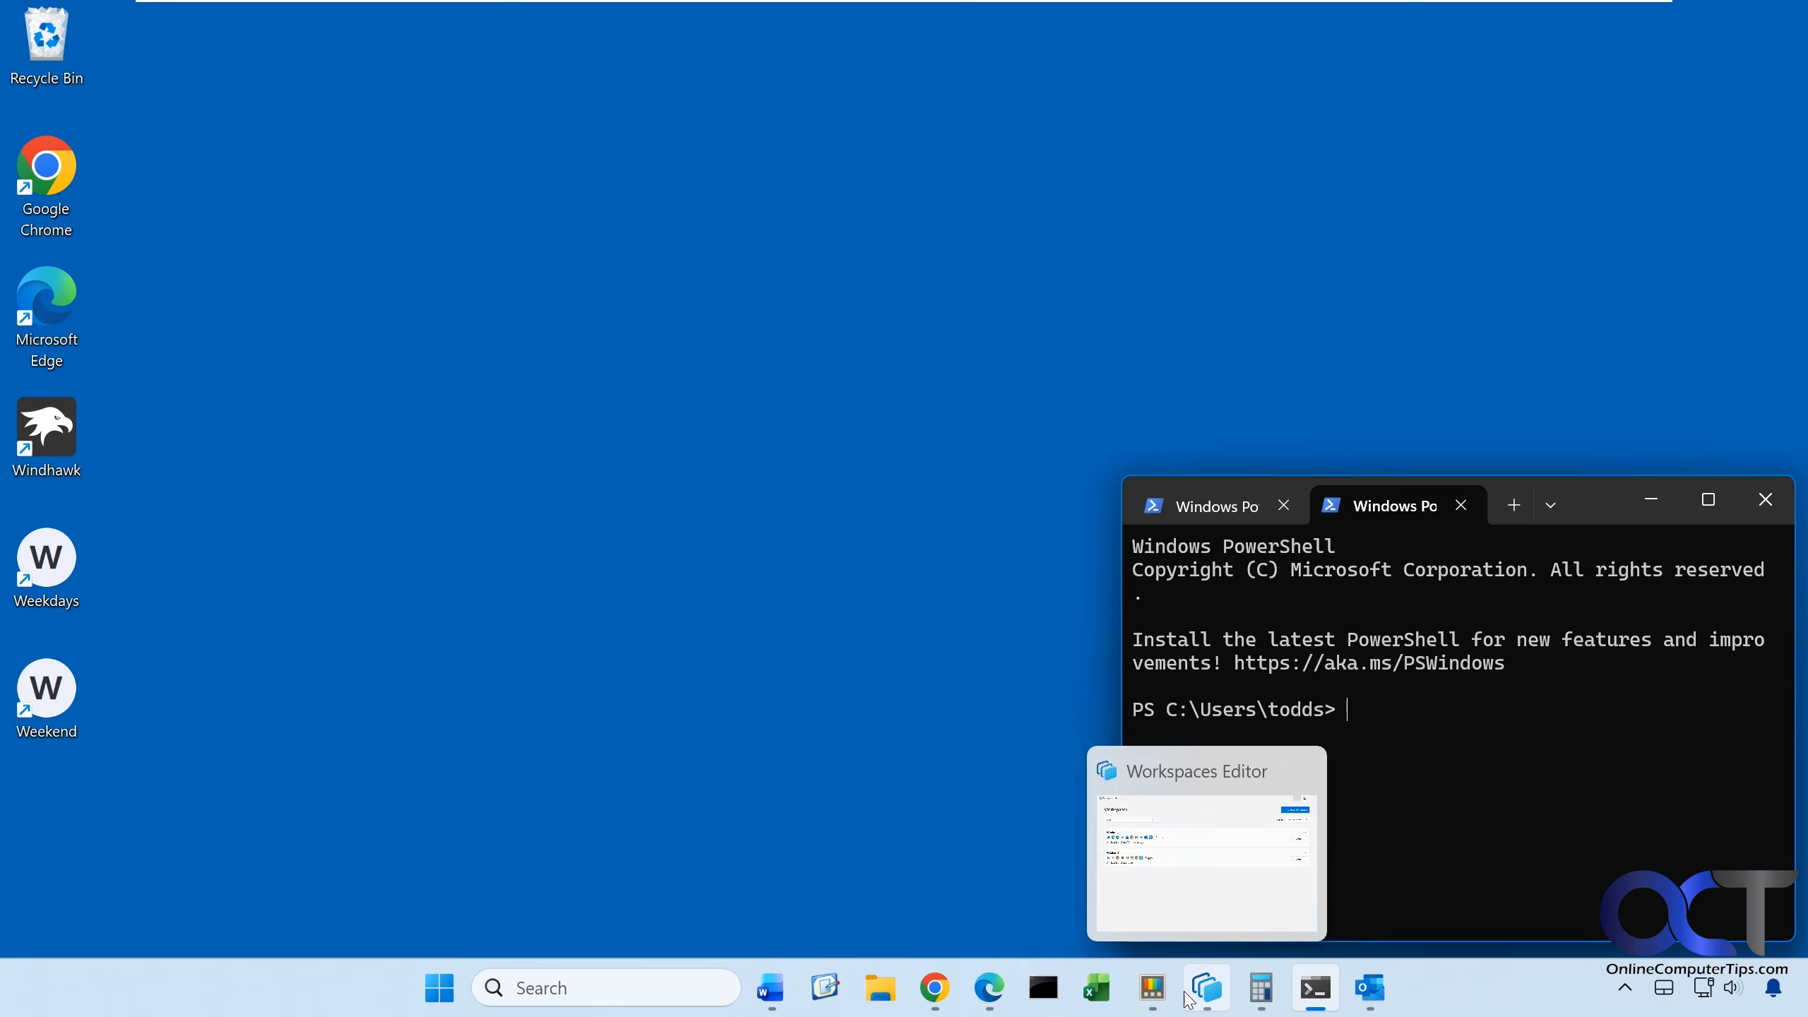
left_click(1261, 989)
left_click_drag(926, 328, 475, 103)
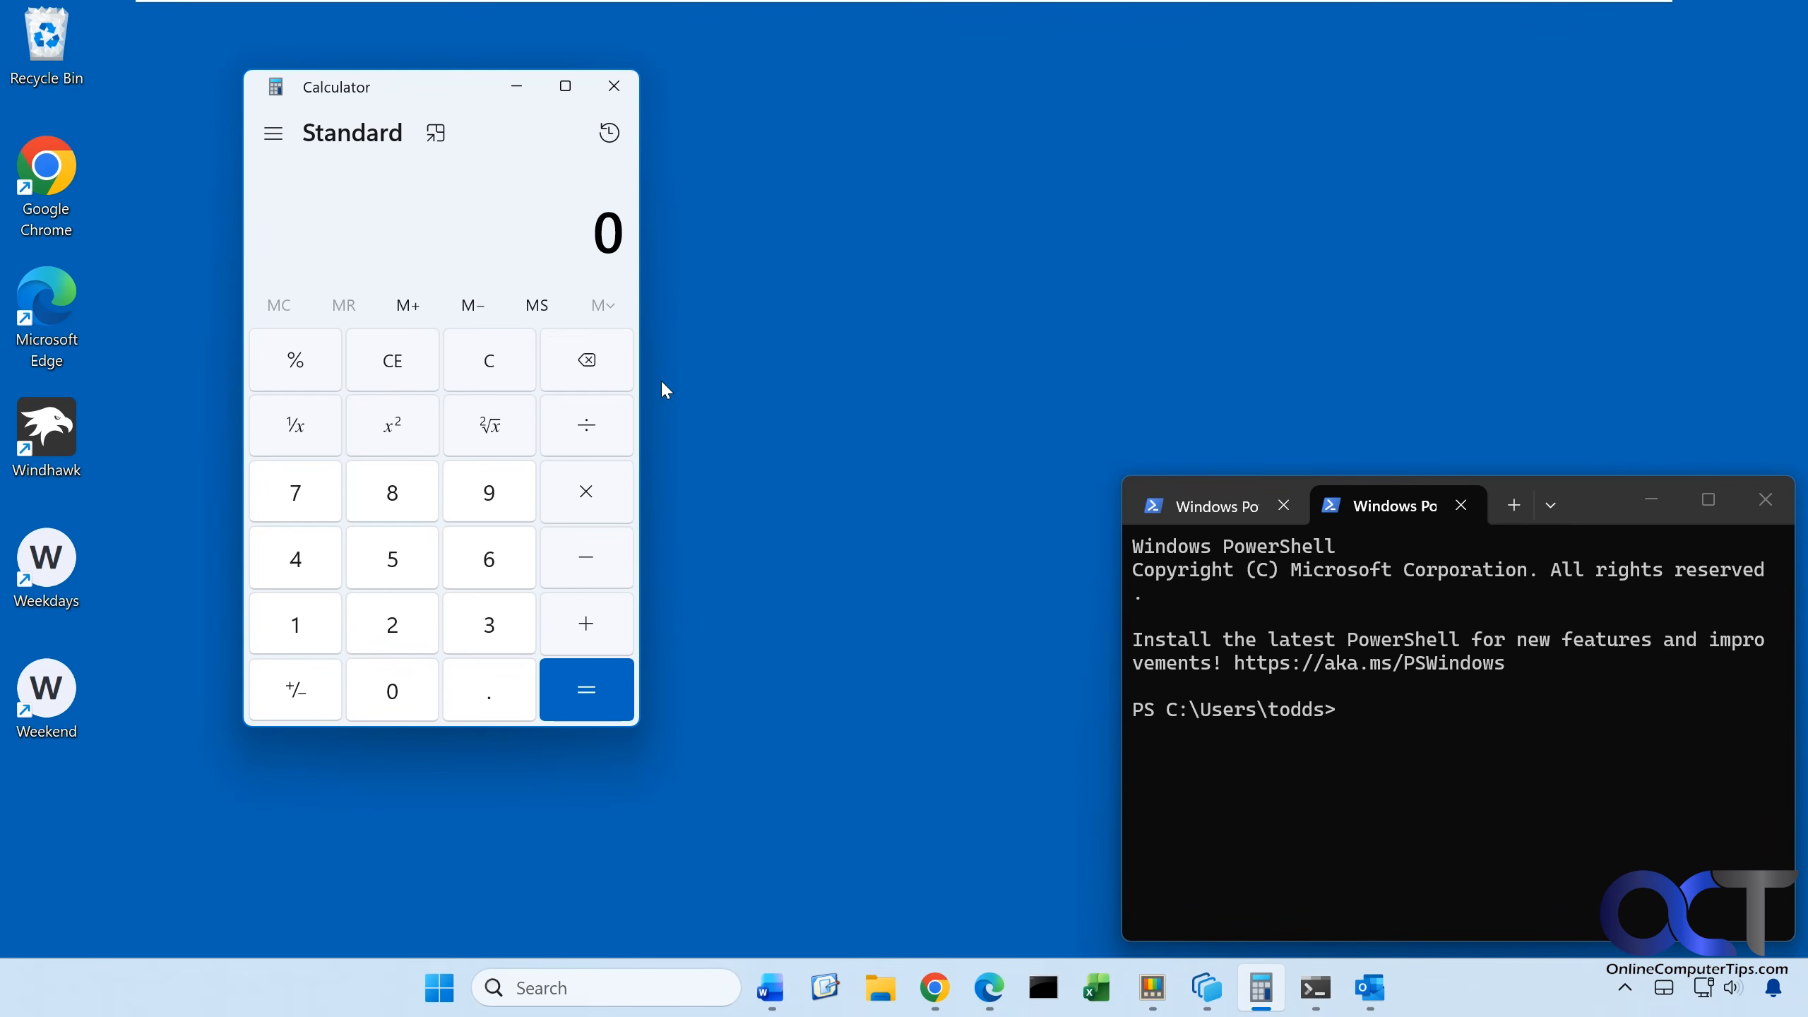
left_click(770, 988)
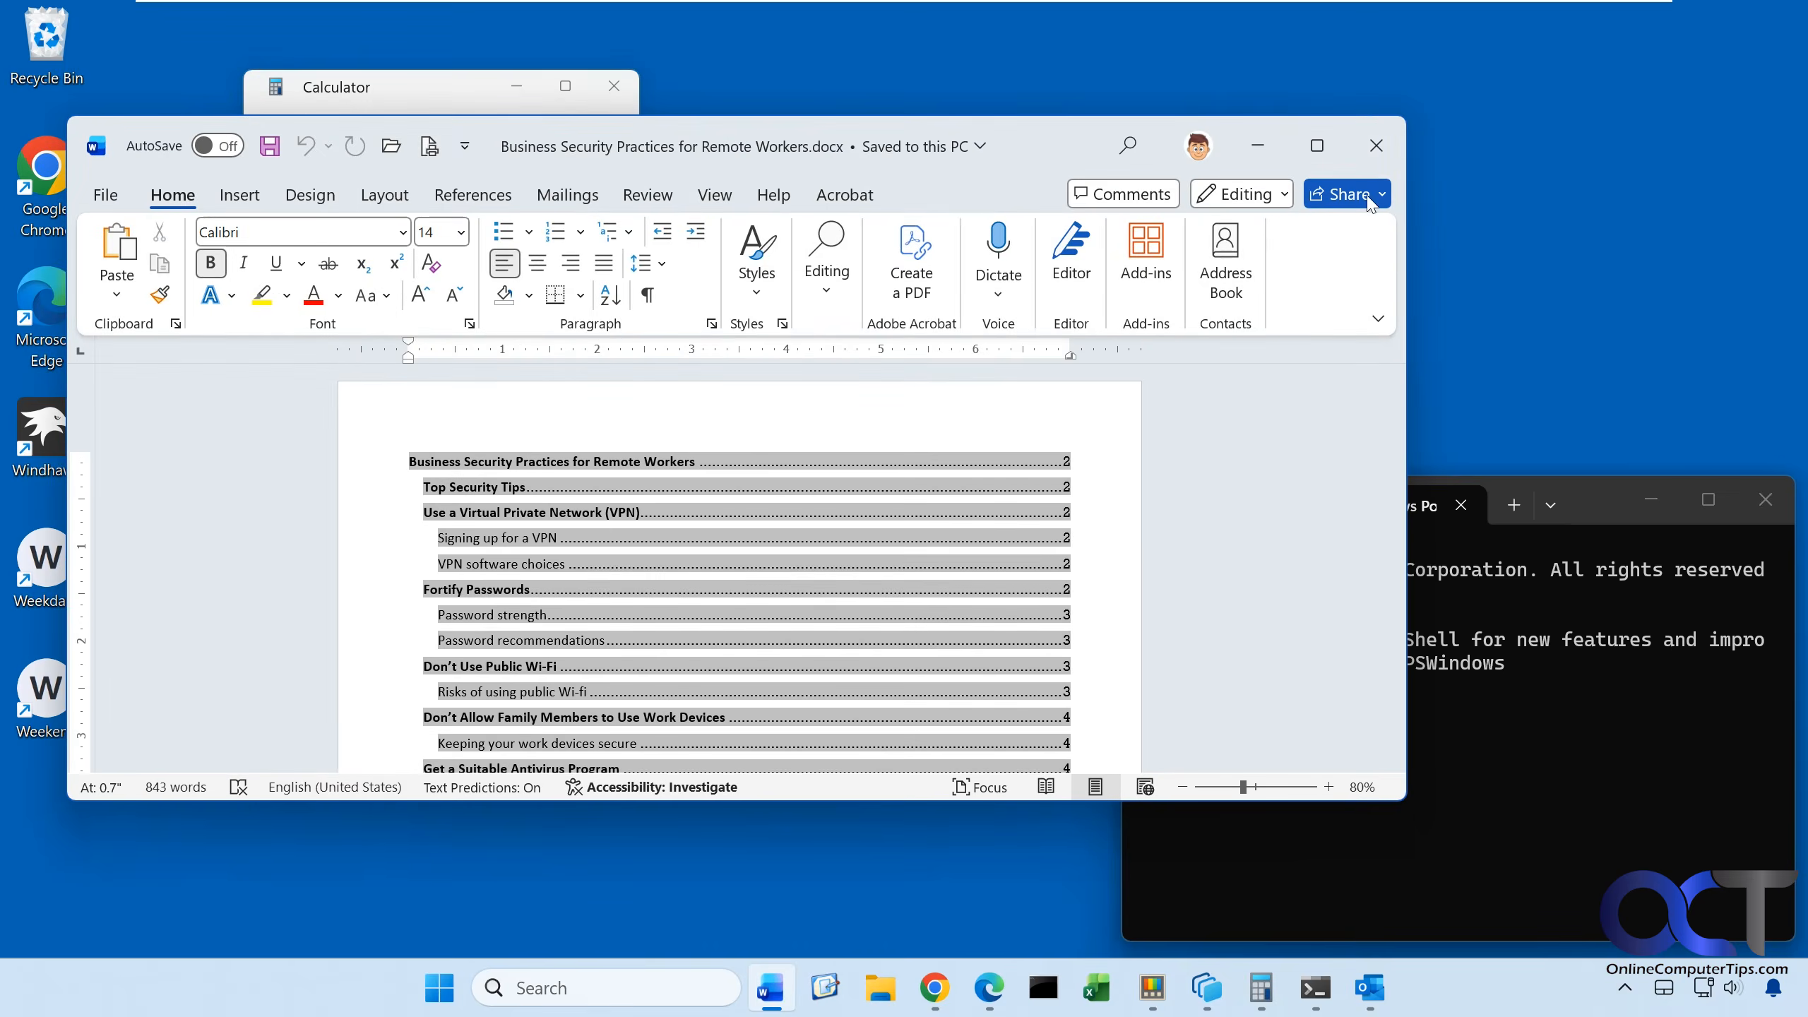
left_click(1371, 145)
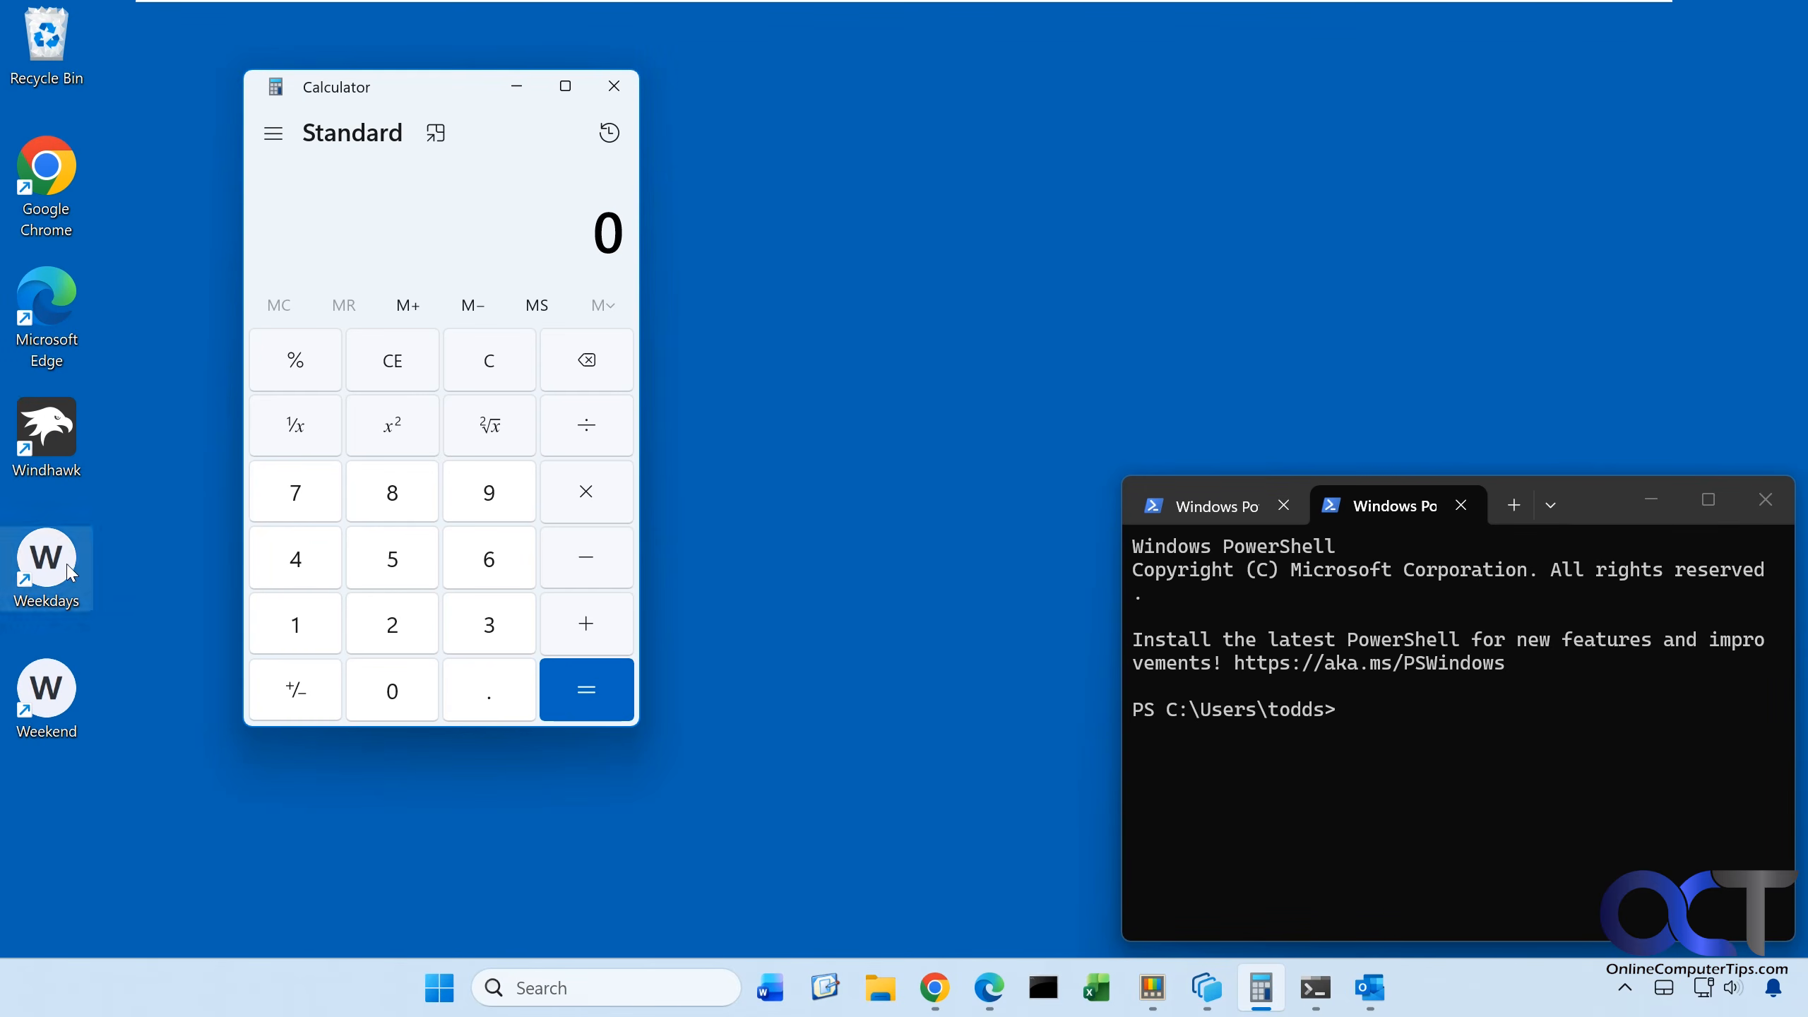
Relaunch the Weekdays workspace and add a blank tab beside To Do List in Notepad
double_click(89, 565)
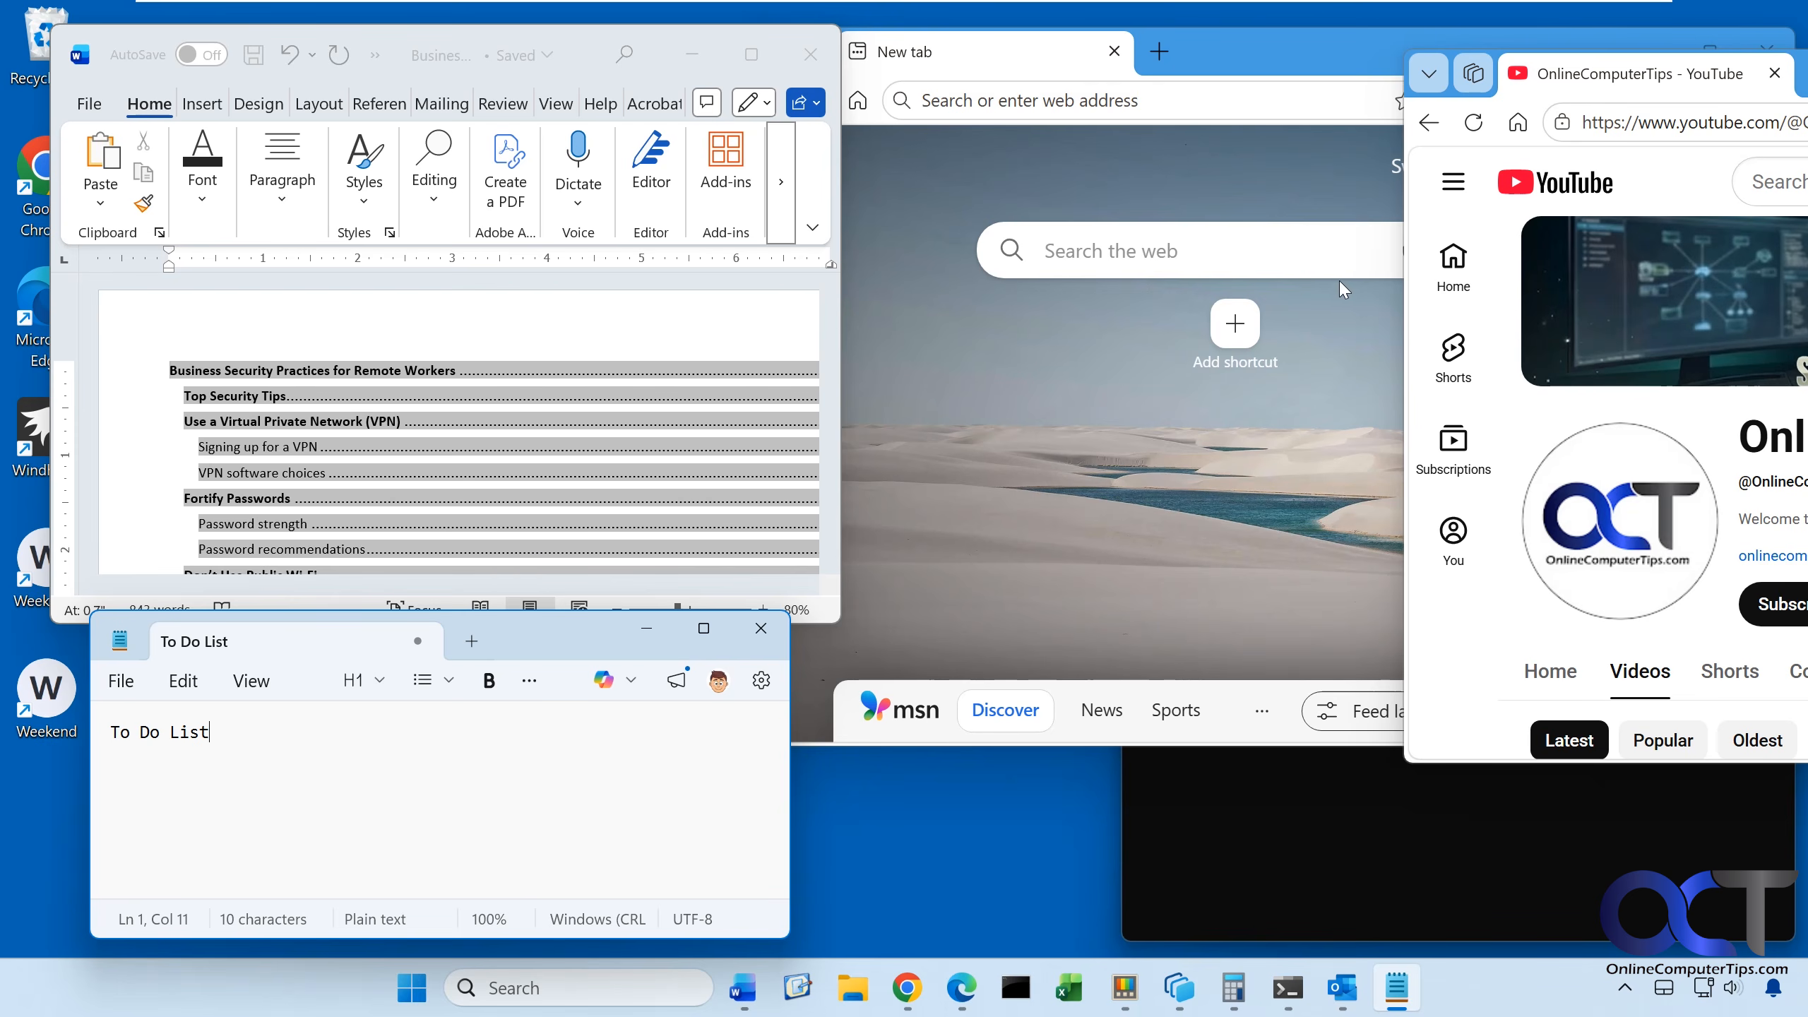
left_click(1342, 988)
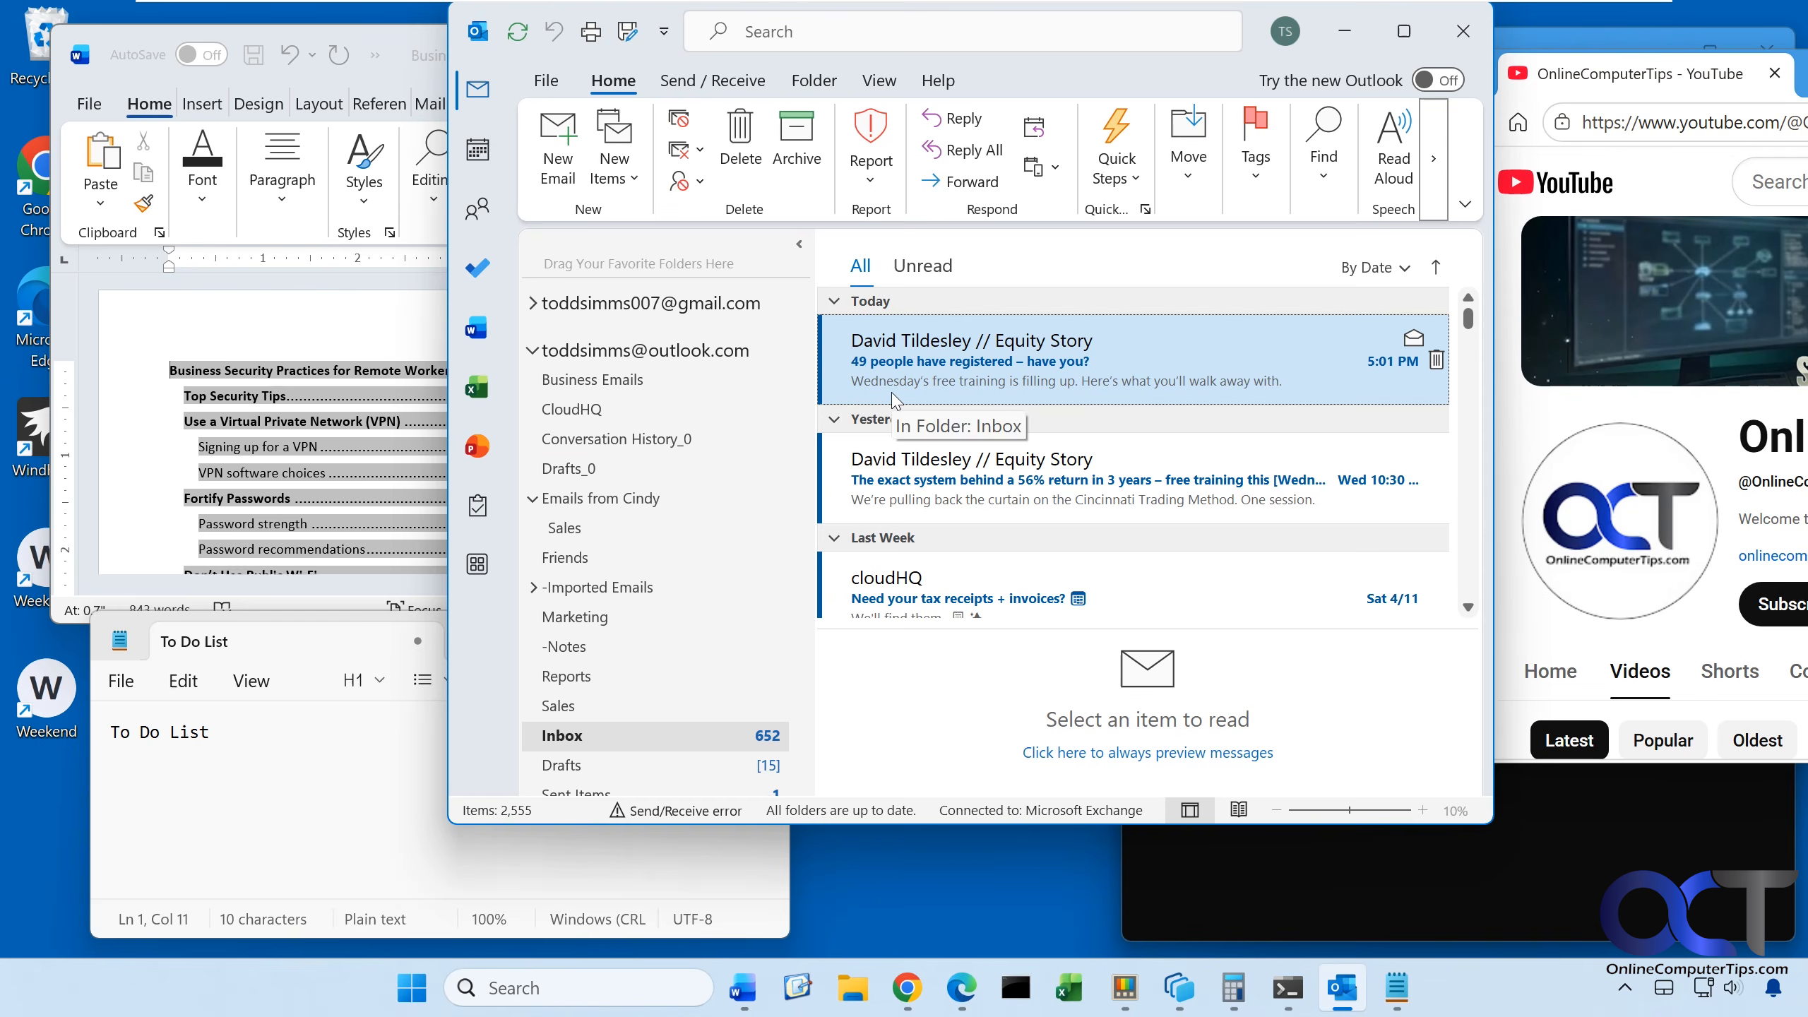
left_click(306, 733)
left_click(477, 645)
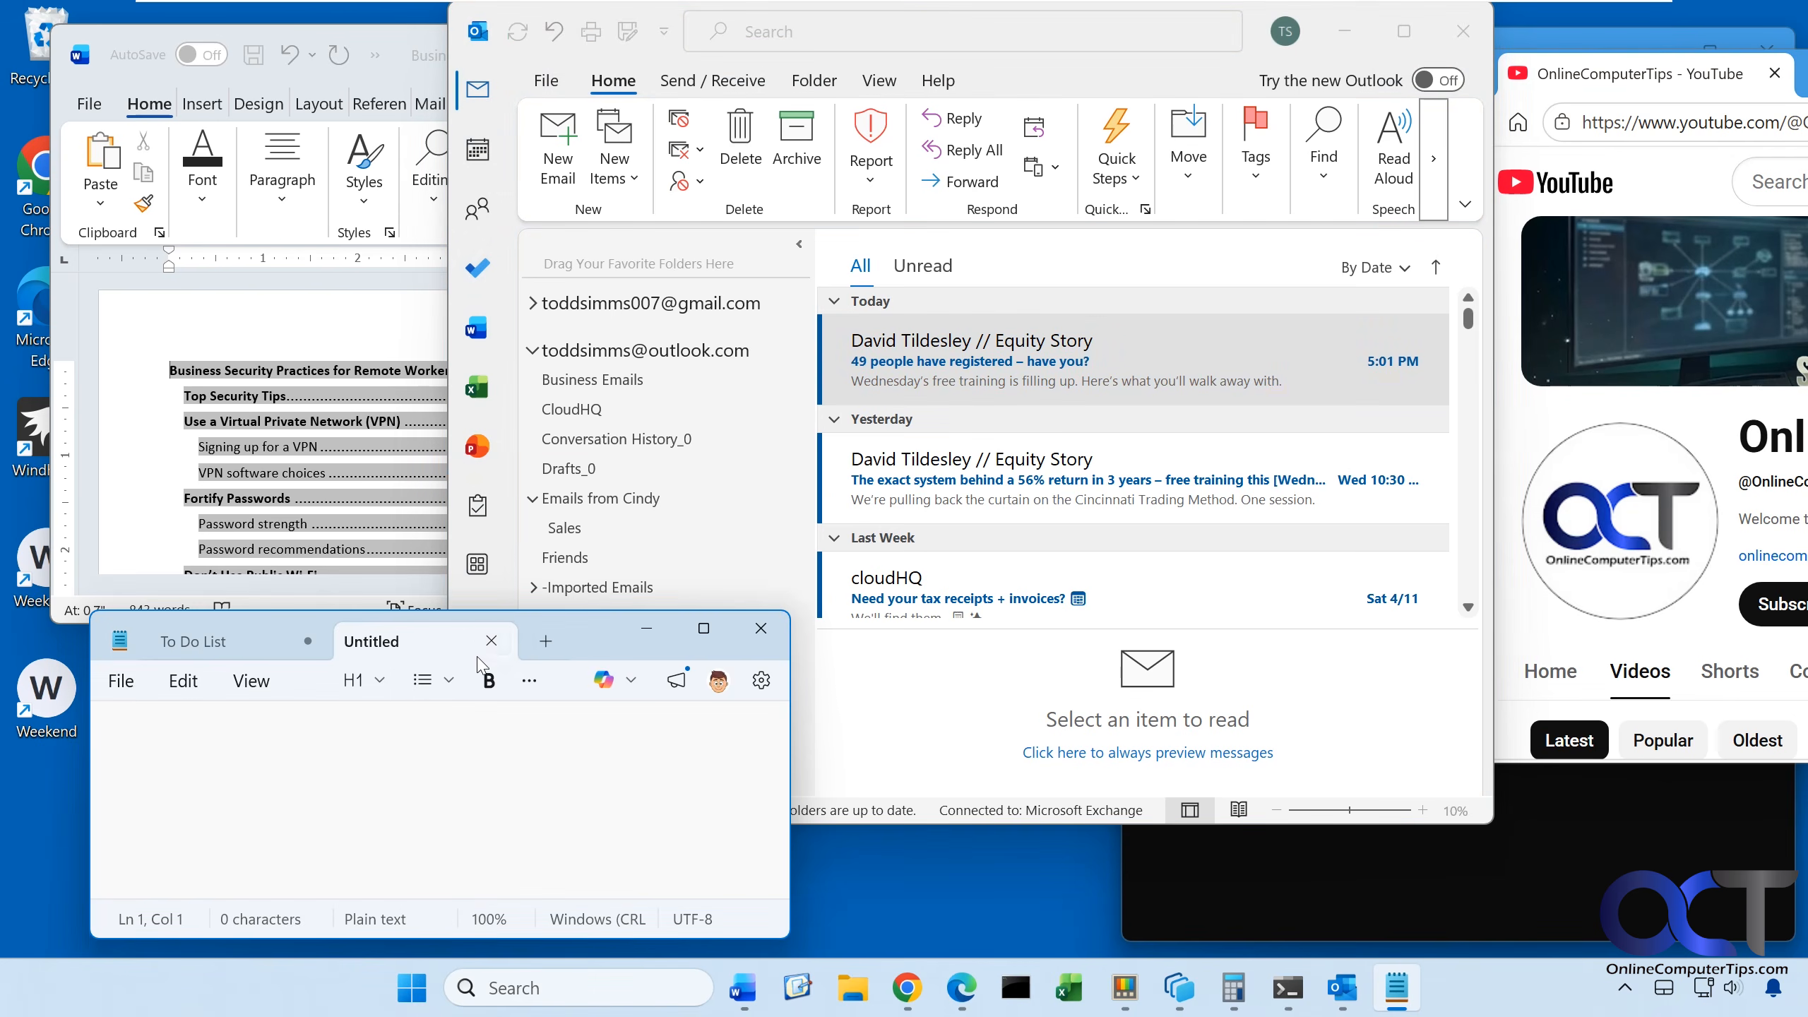
Color the contents line "Business Security Practices for Remote Workers" red in the Word document, and save and close the document
left_click(307, 324)
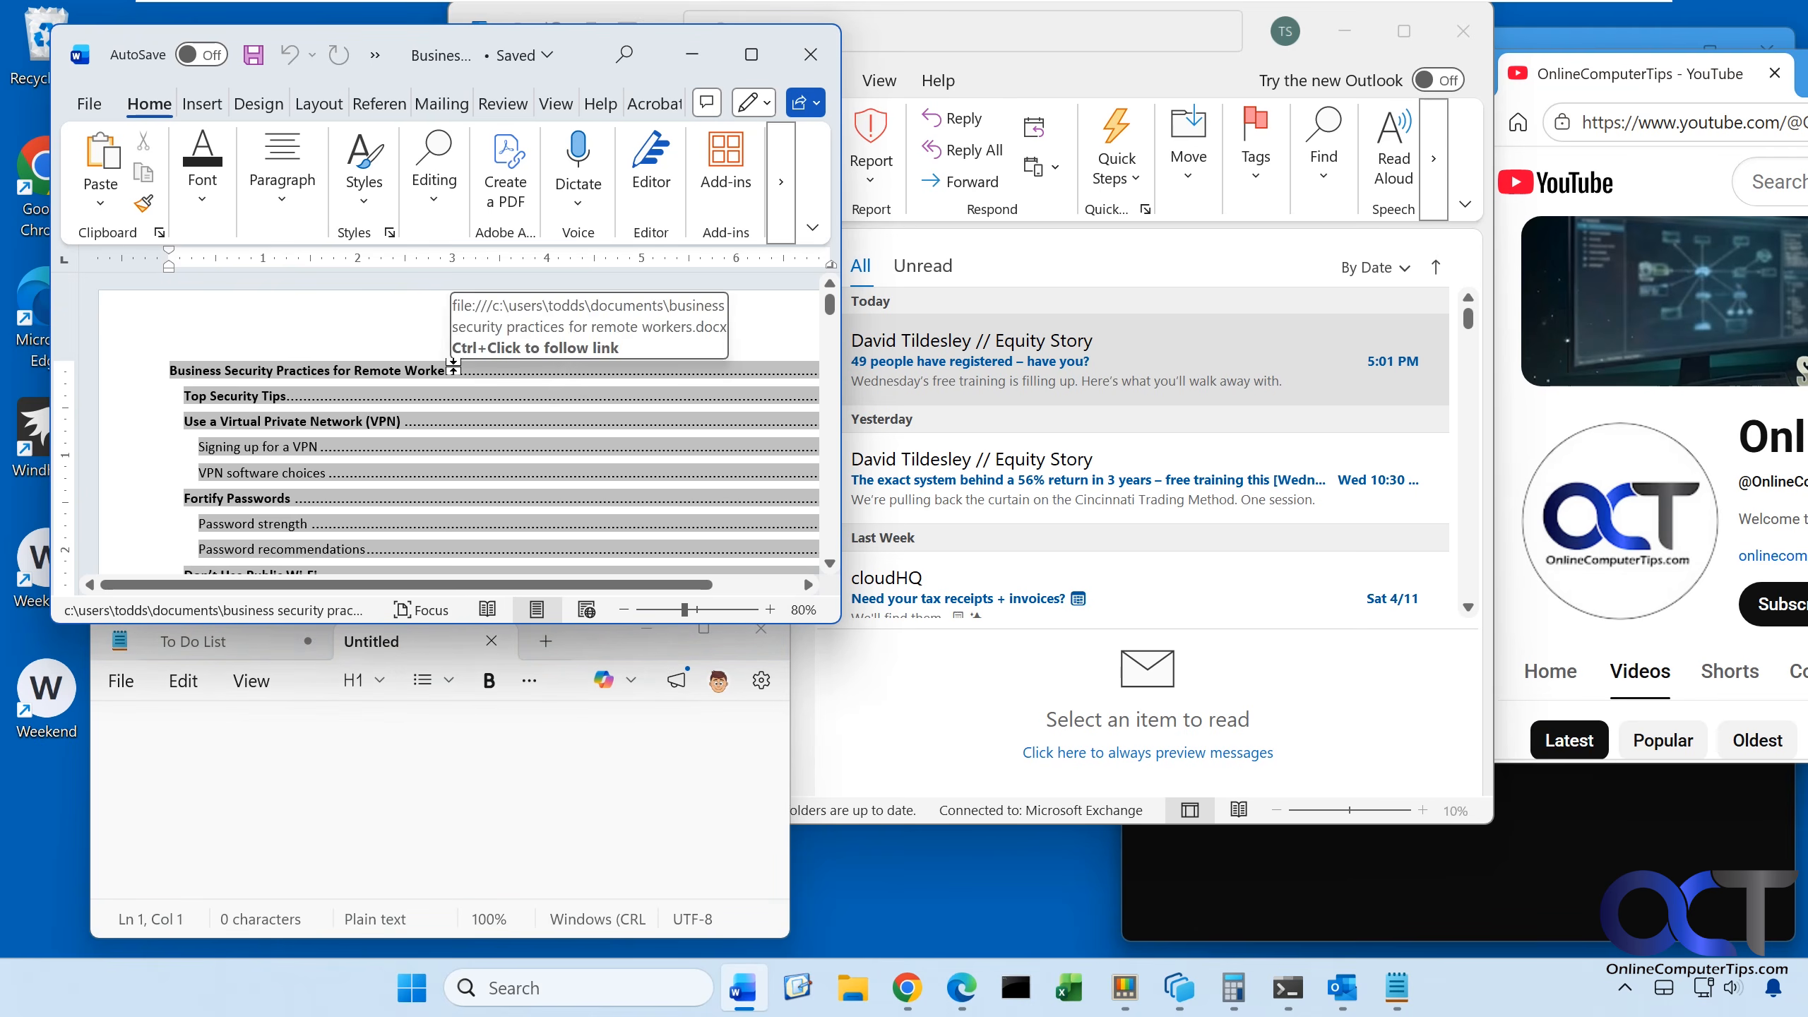
left_click_drag(453, 366, 165, 360)
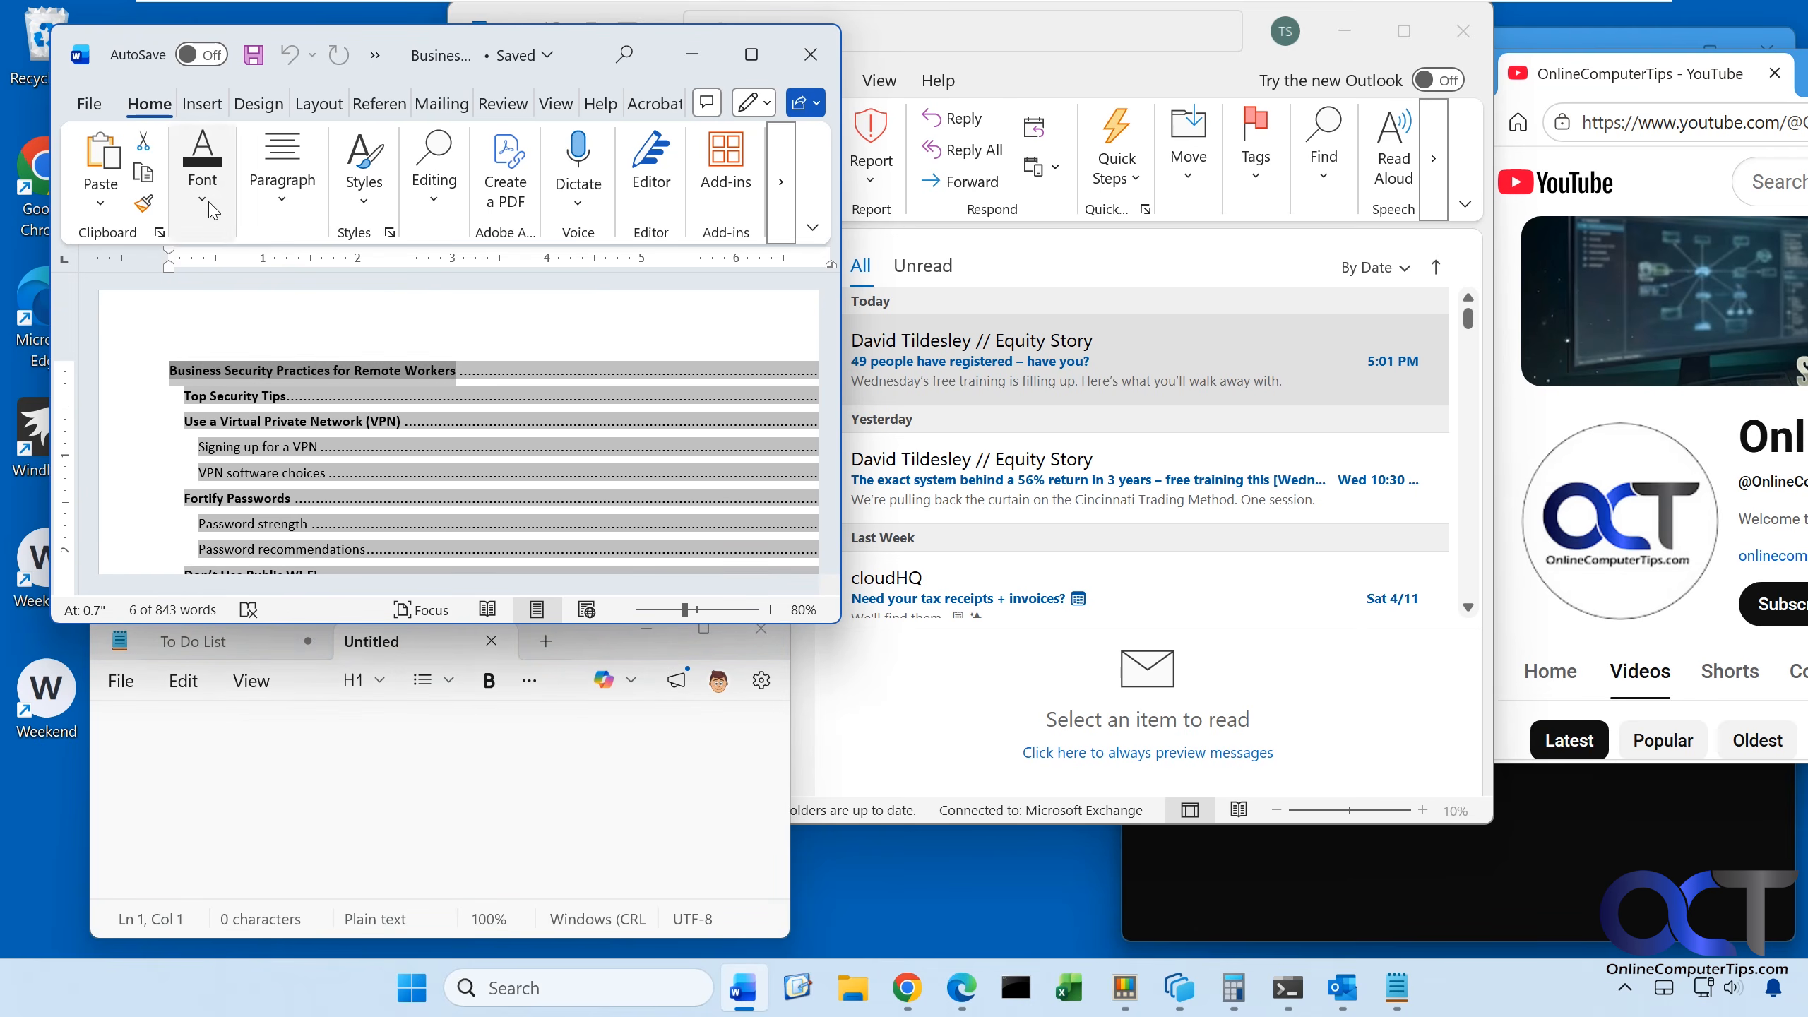
left_click(202, 174)
left_click(517, 309)
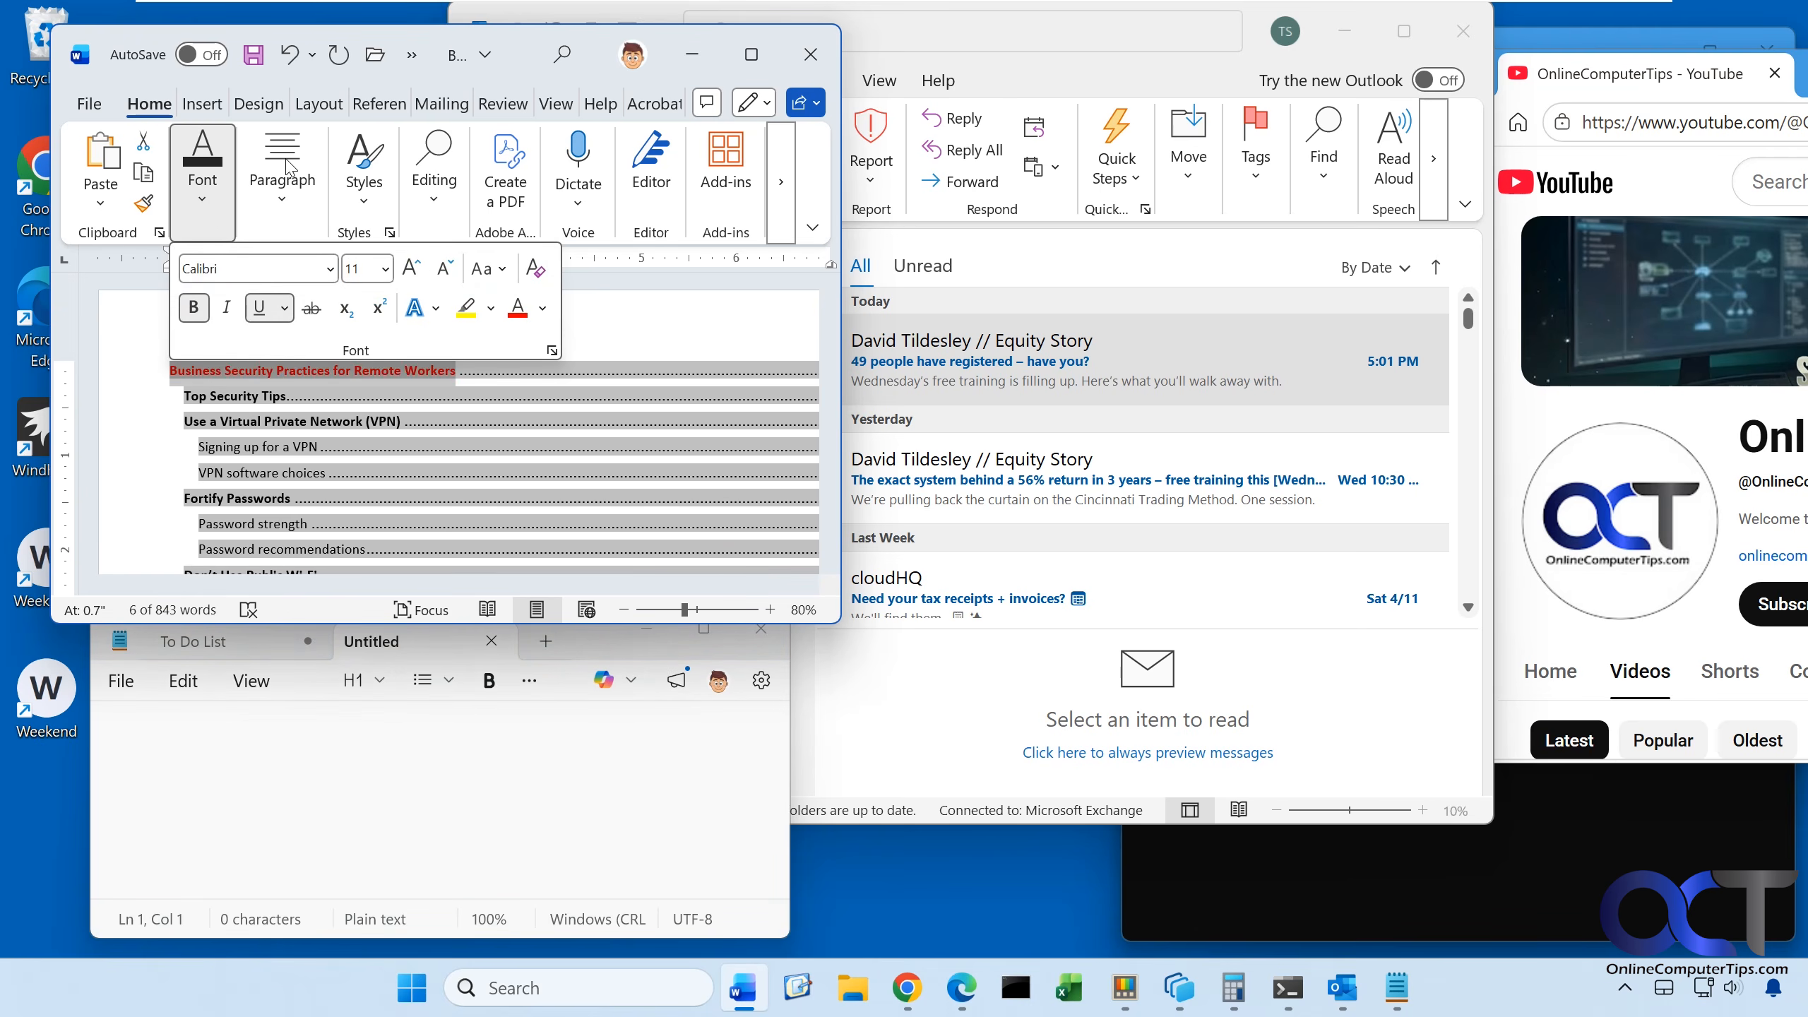
left_click(254, 55)
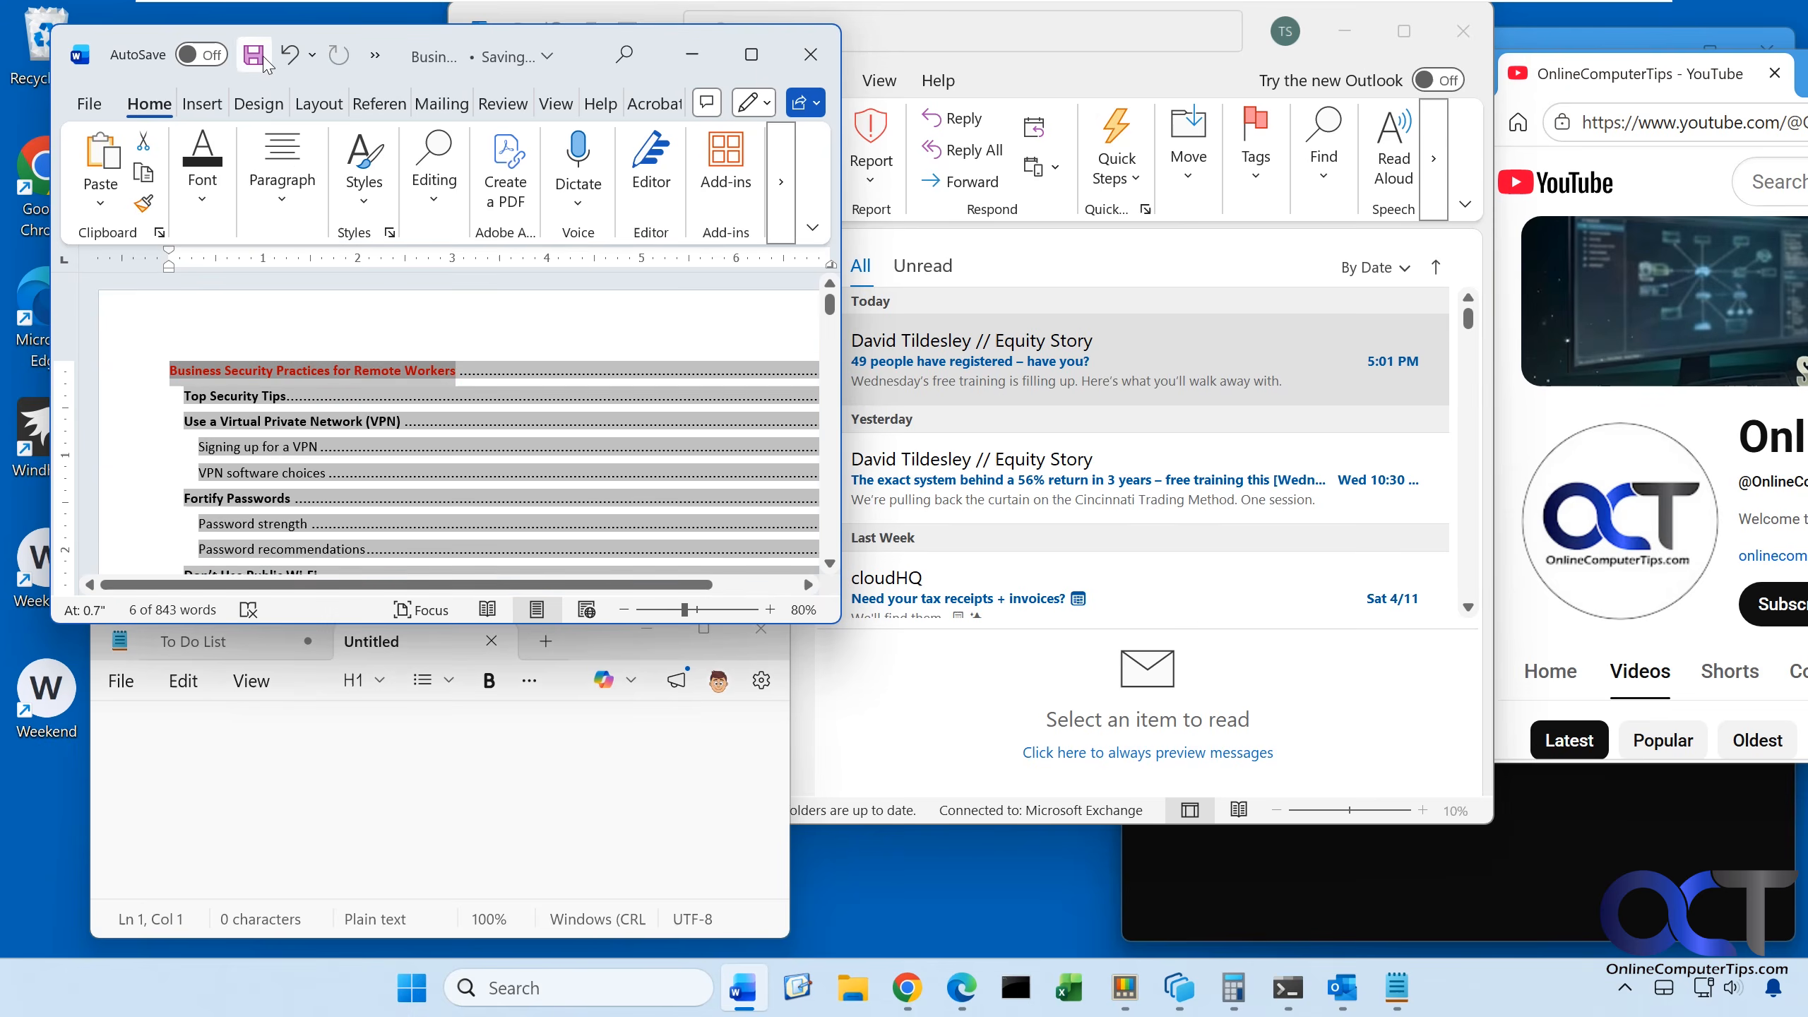
left_click(810, 54)
Close all Microsoft Edge windows at once
right_click(961, 989)
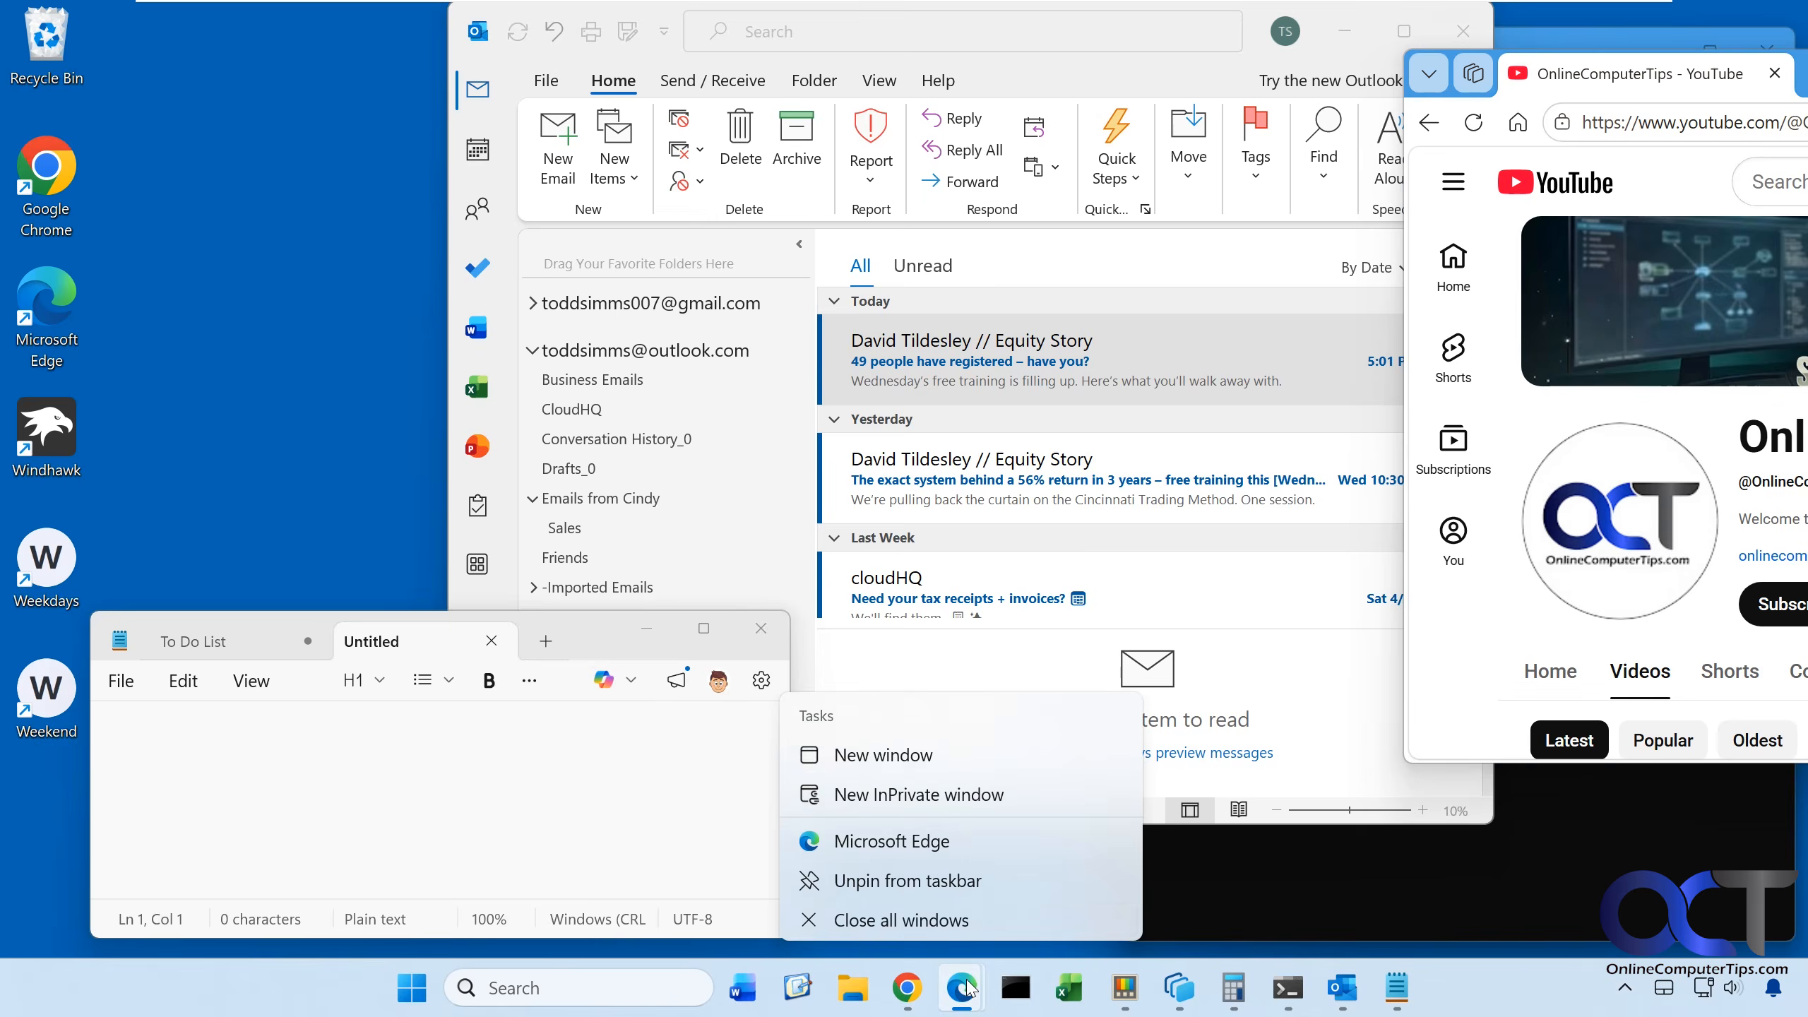
left_click(960, 928)
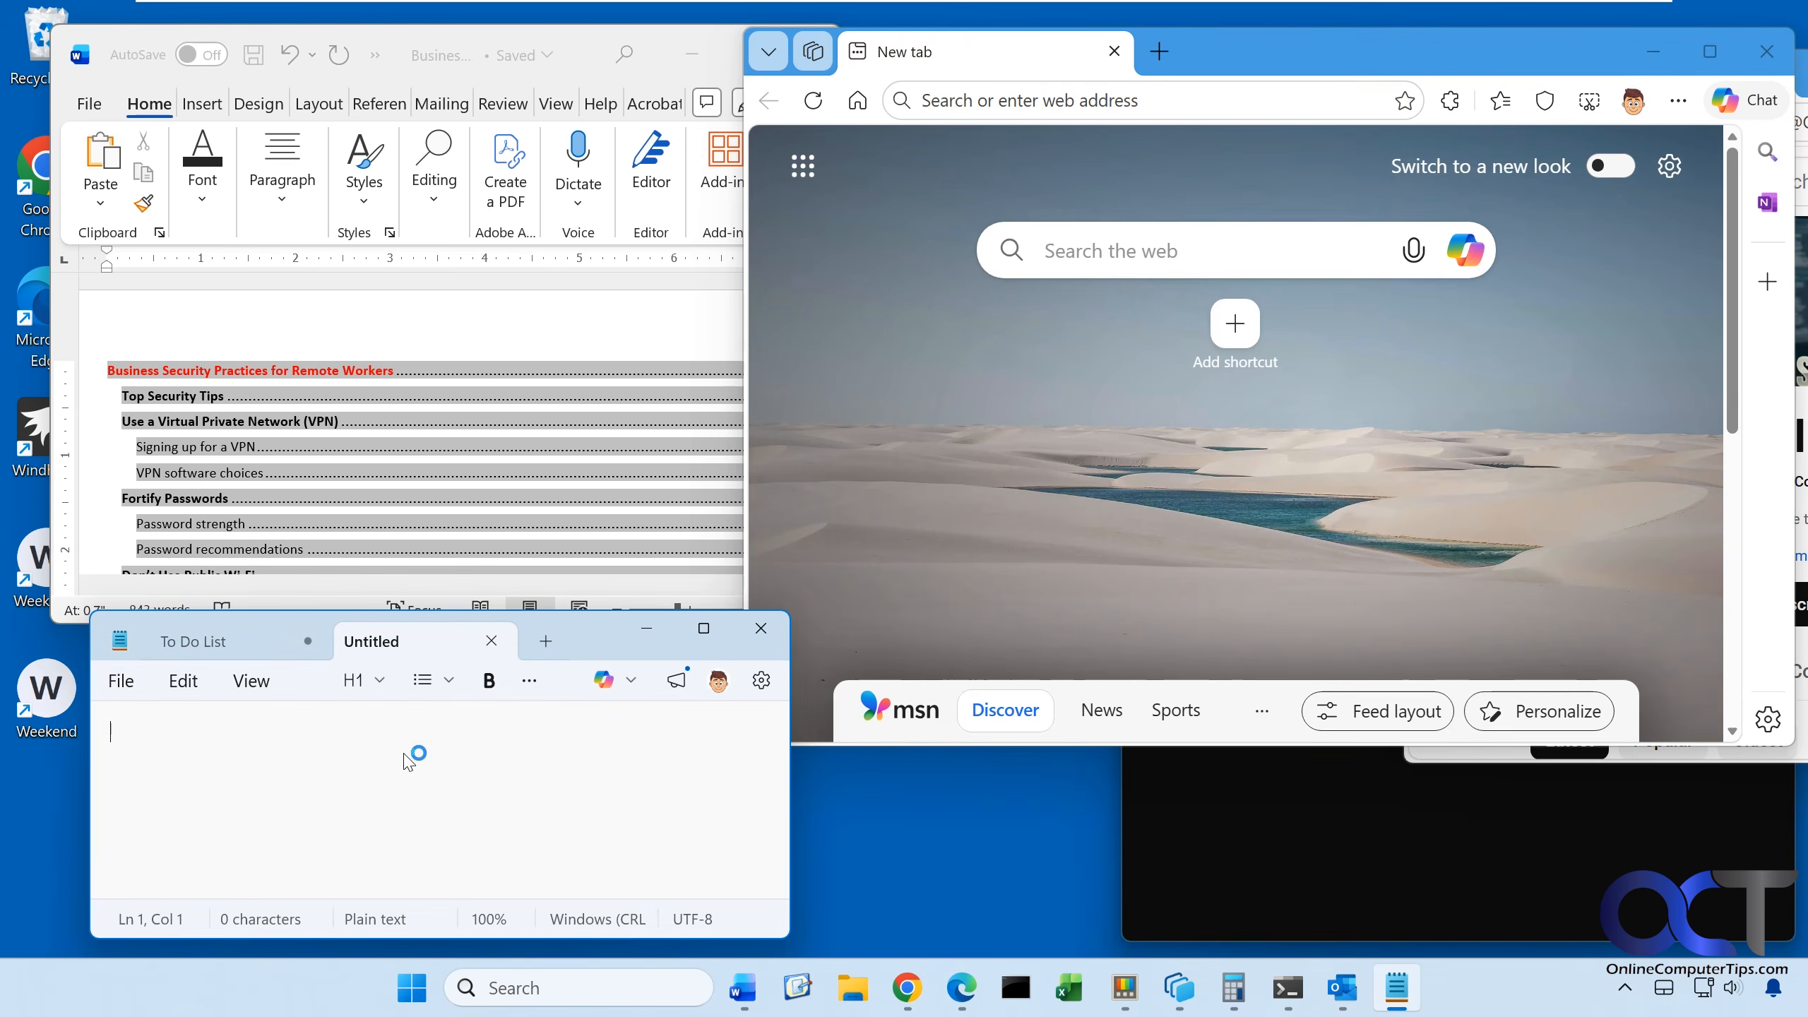
Bring the PowerShell and Word windows to the front to check their tabs and content in the relaunched workspace
left_click(1276, 879)
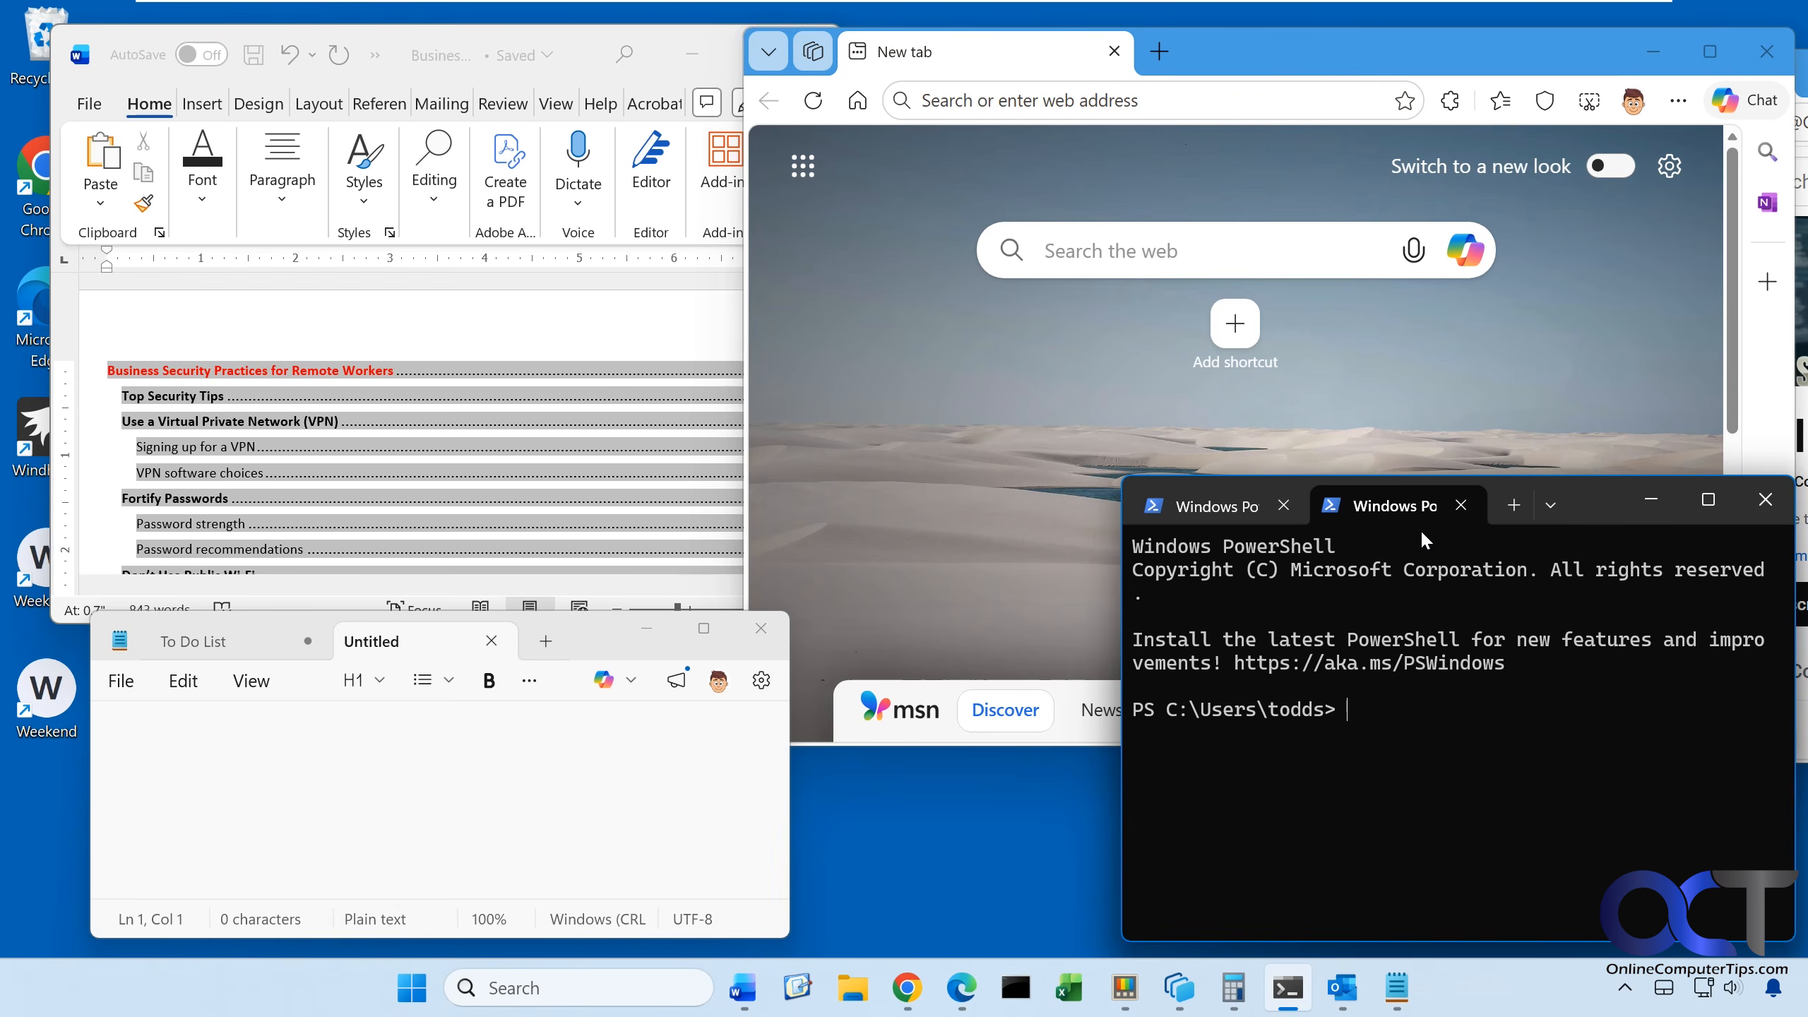
left_click(462, 330)
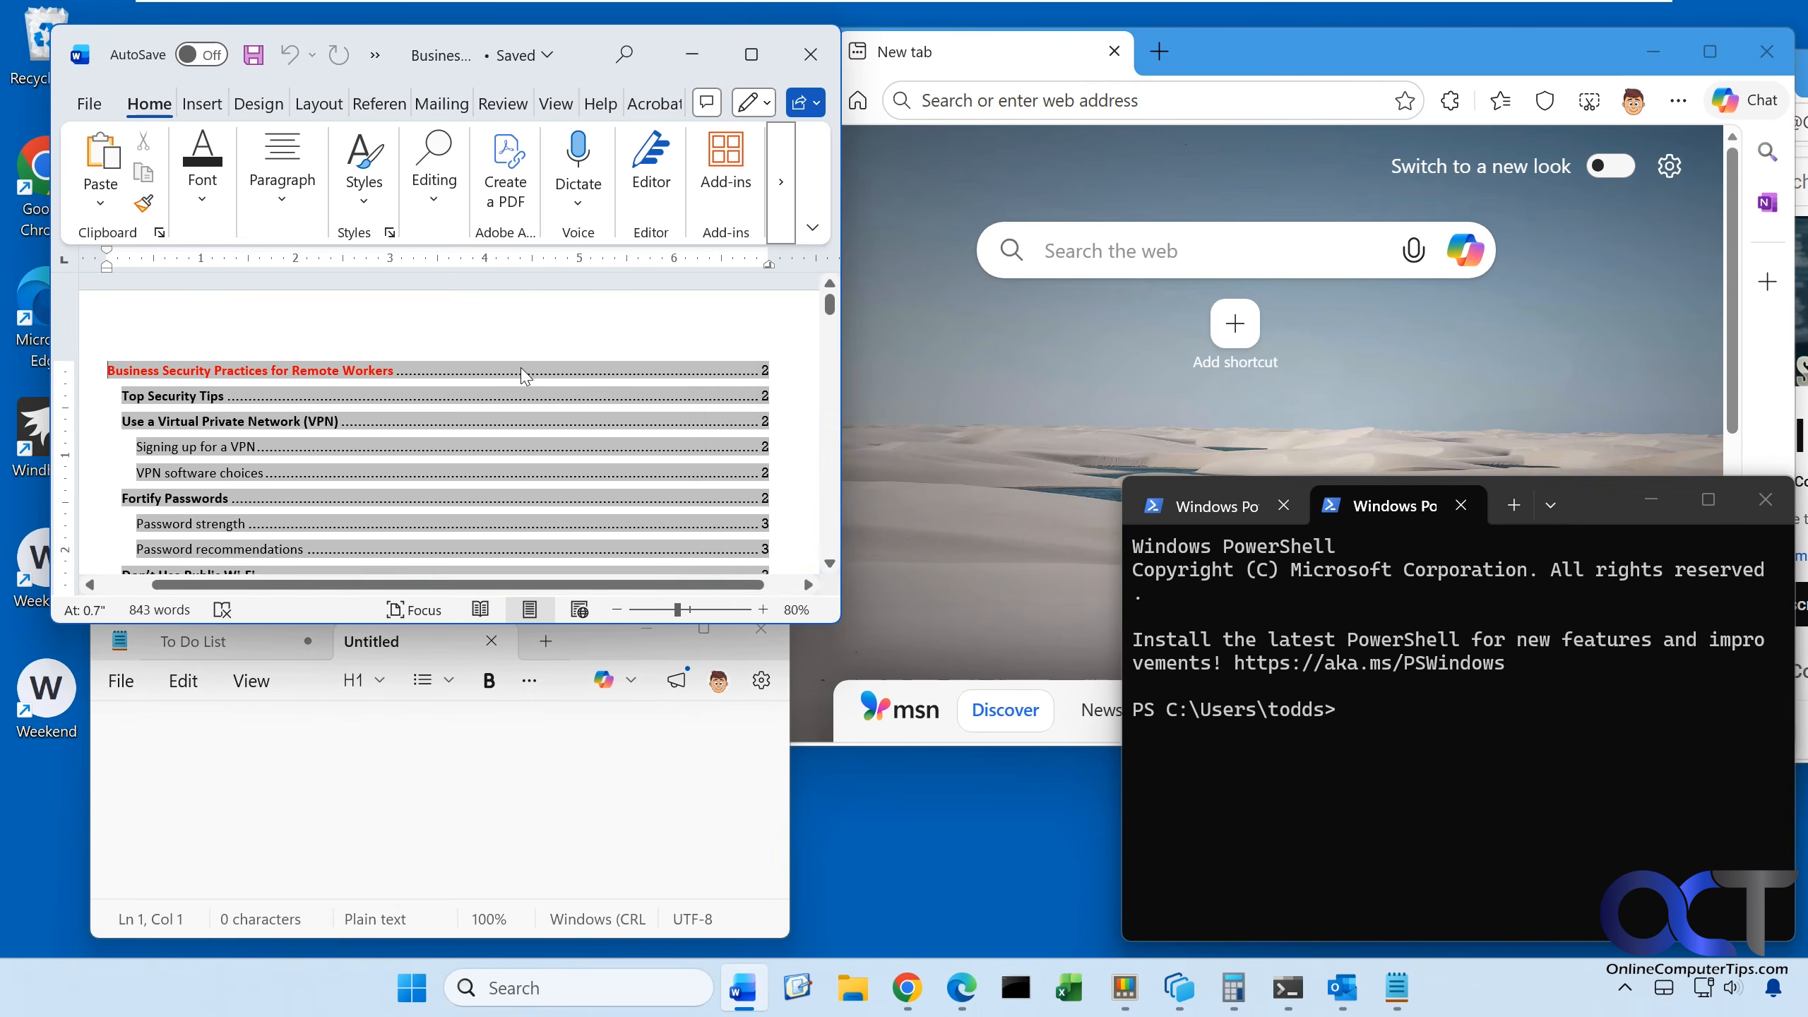
Open the Weekdays workspace for editing in the Workspaces Editor and expand the Word entry to view its CLI arguments
left_click(1173, 979)
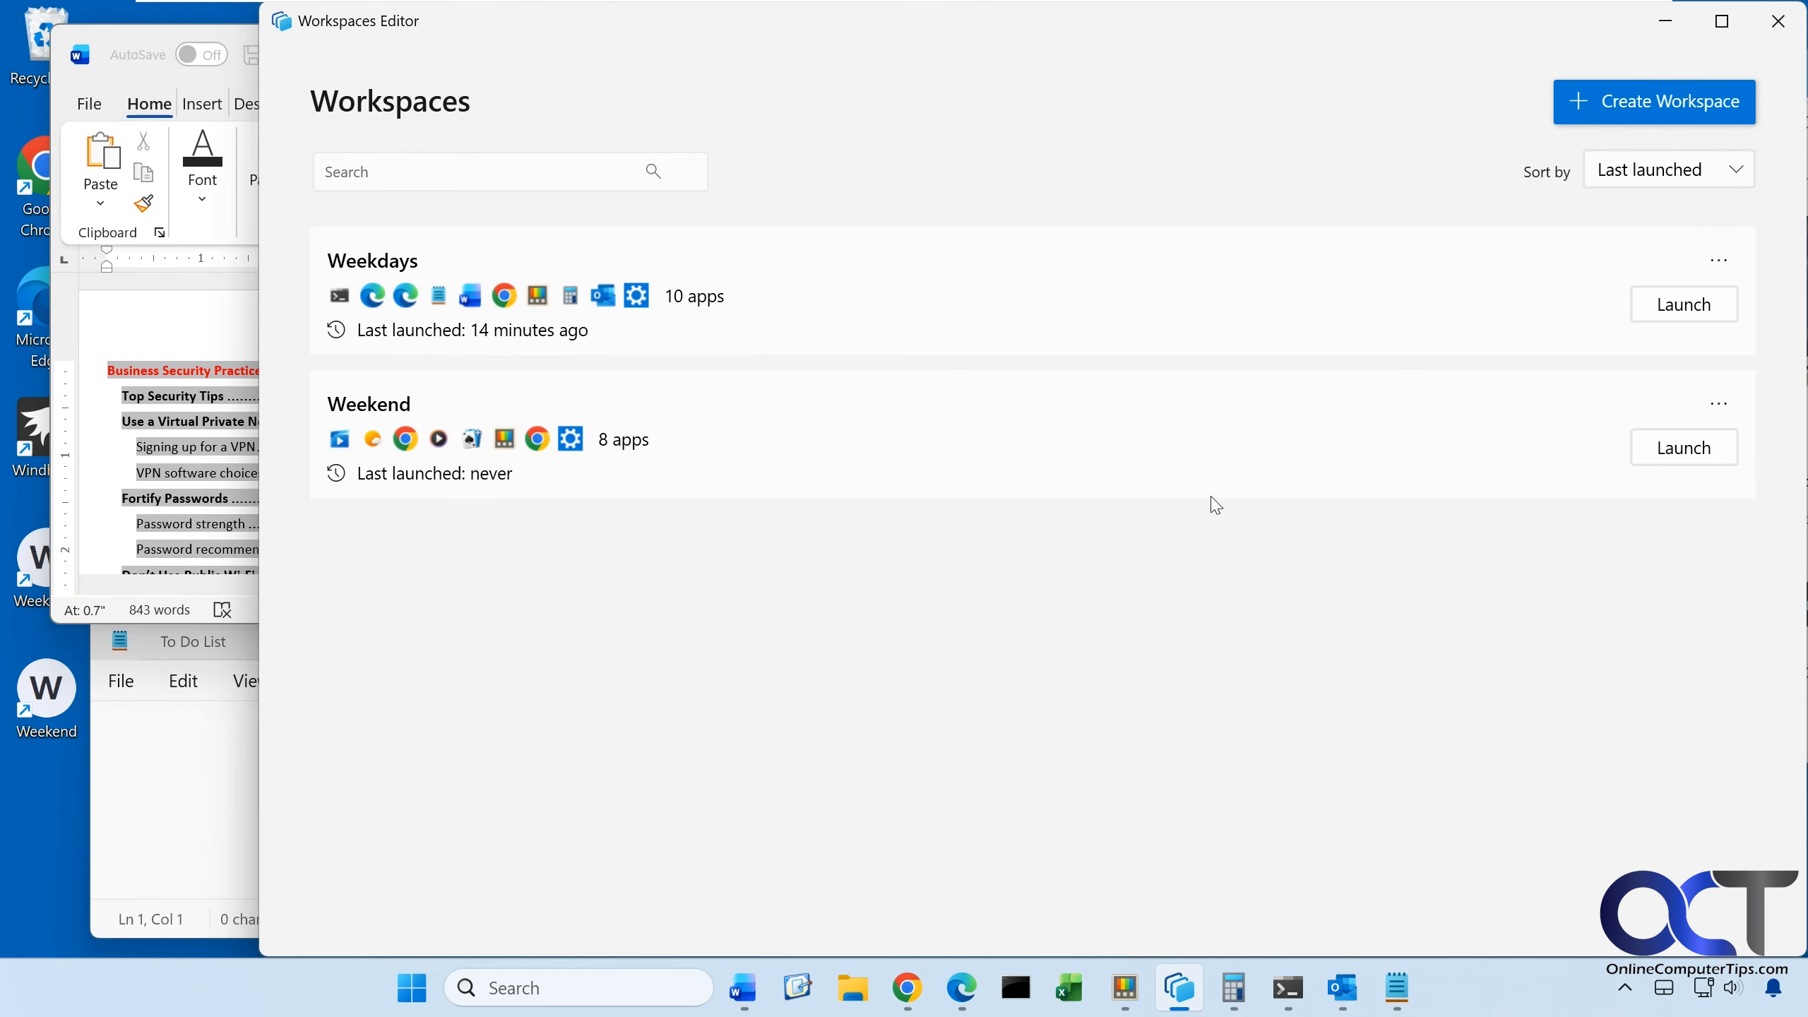
left_click(1719, 261)
left_click(1665, 261)
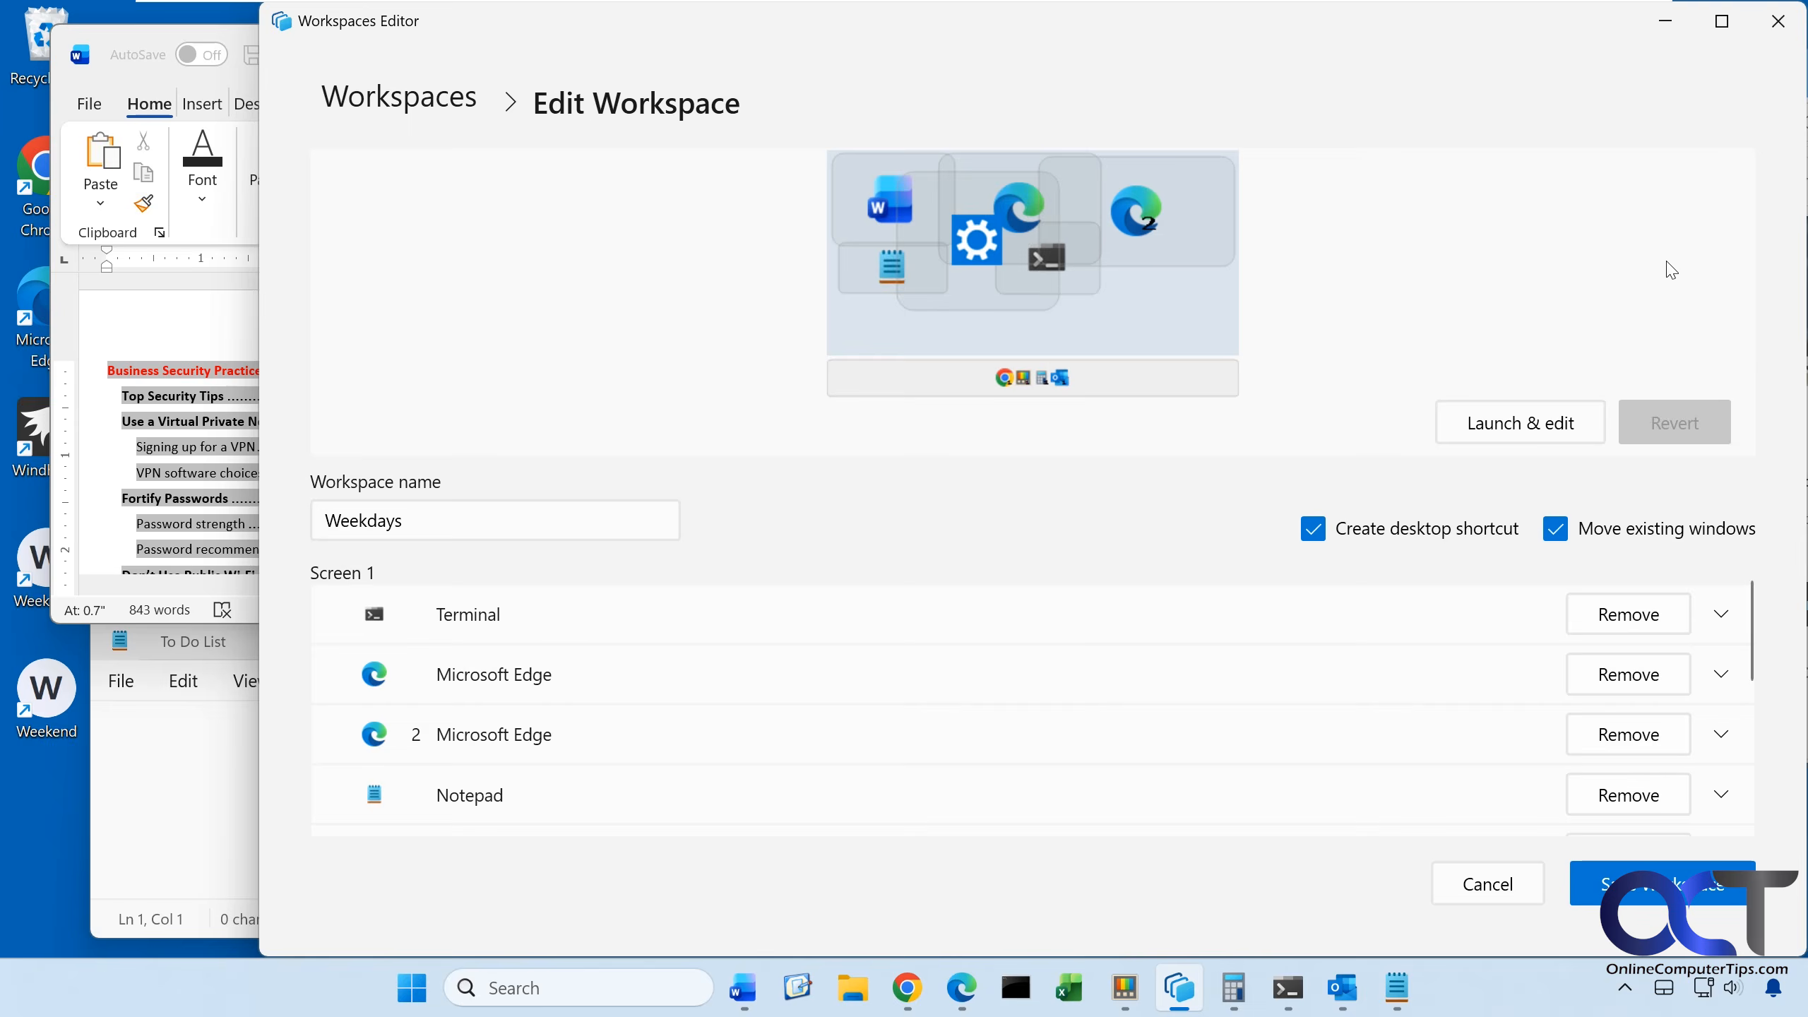
scroll(1089, 694, "down", 3)
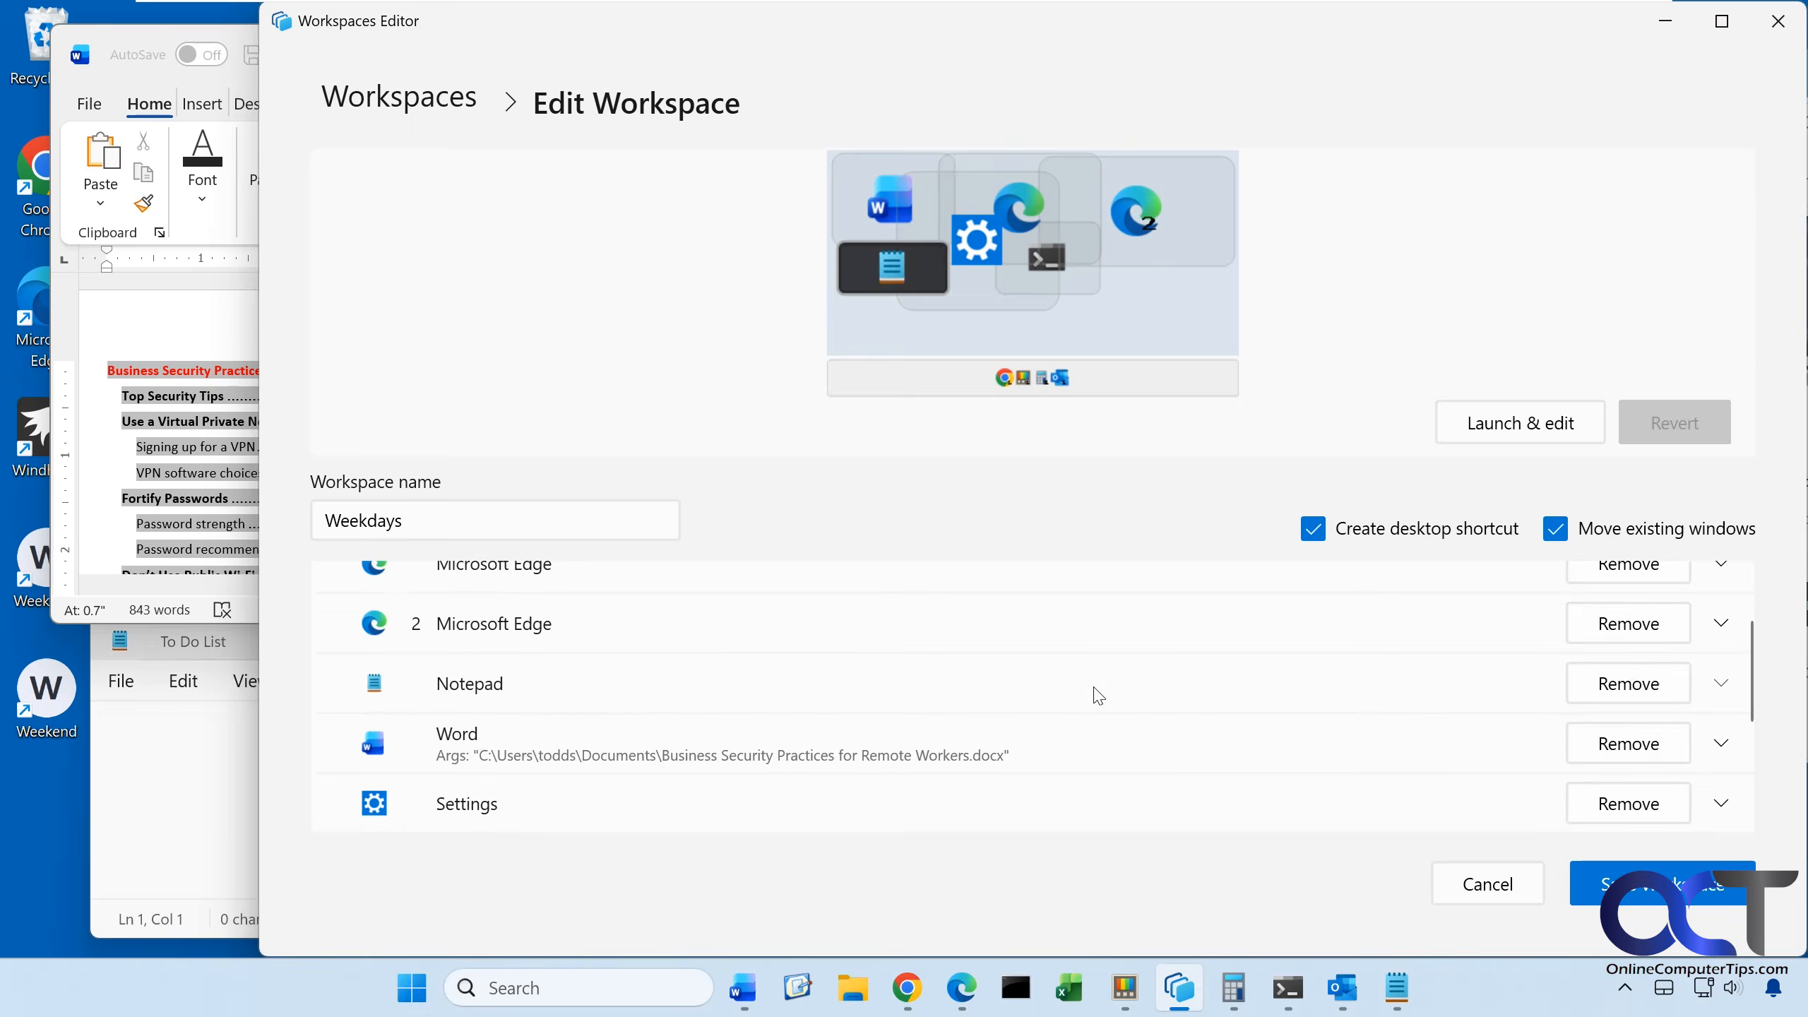
left_click(1721, 744)
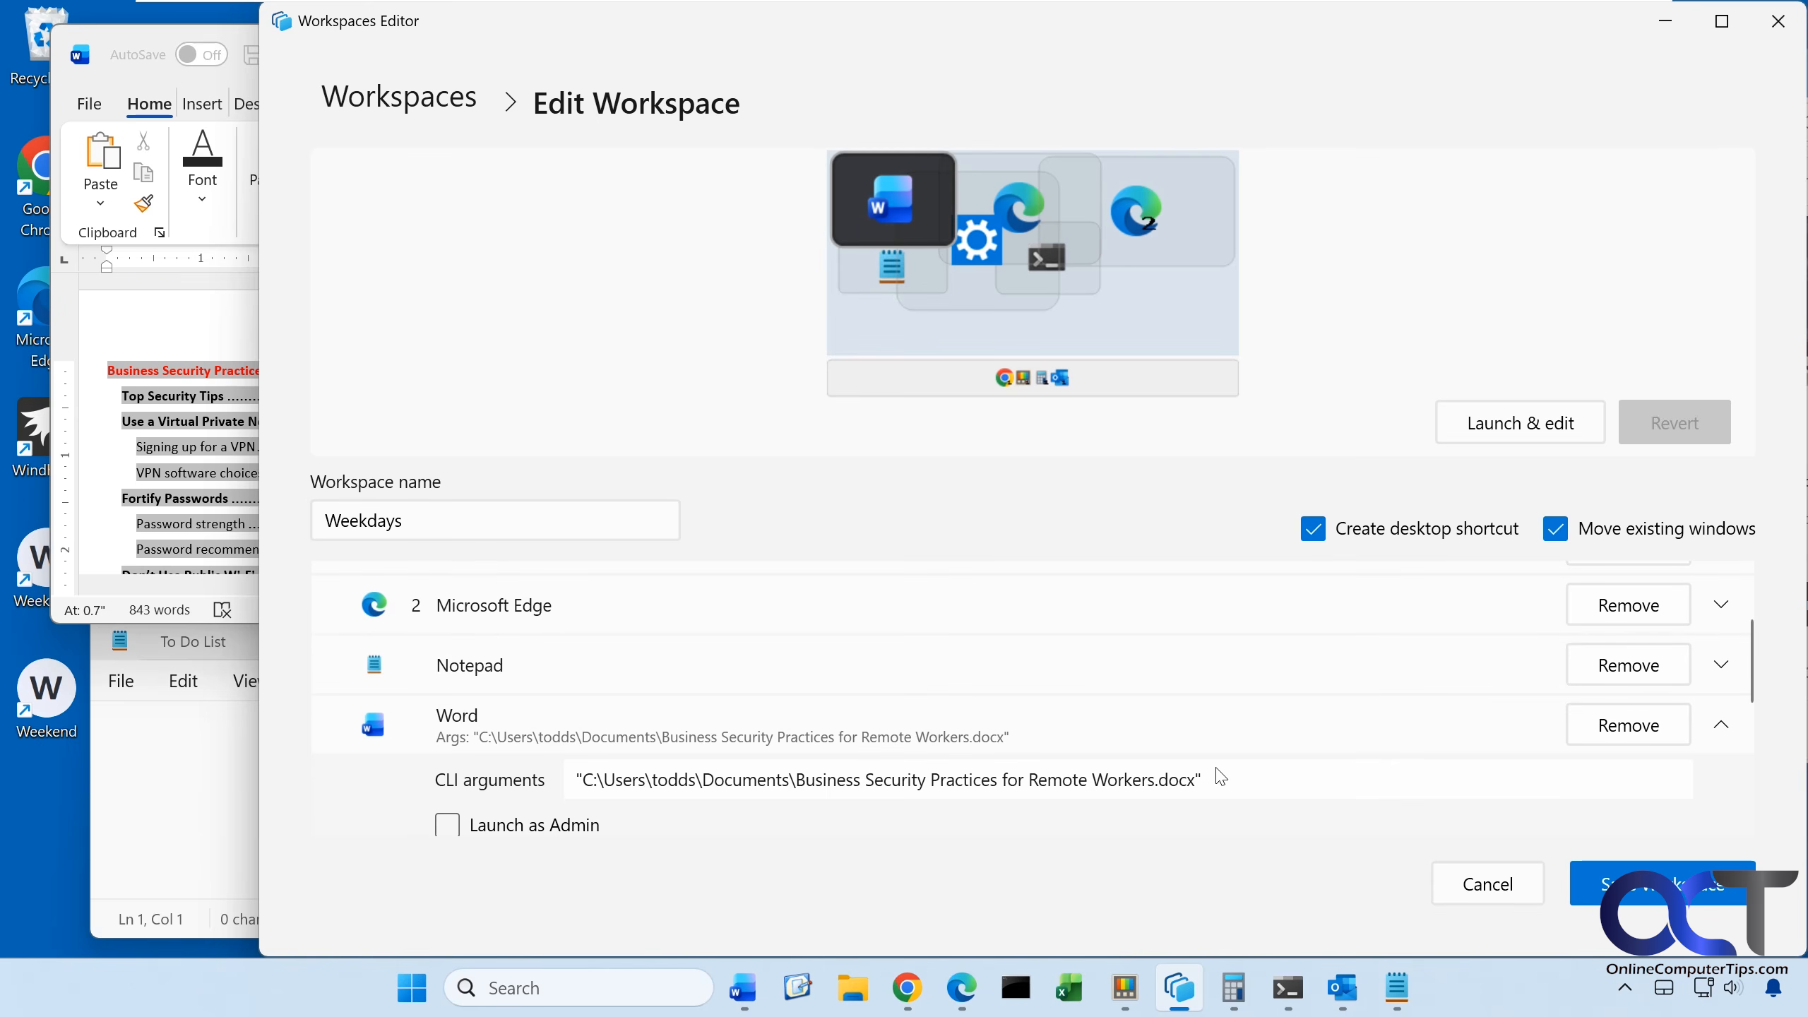
Review the Word entry's CLI arguments and launch options in the Weekdays workspace, and launch the Weekend workspace from the workspace list
left_click_drag(1219, 779, 573, 780)
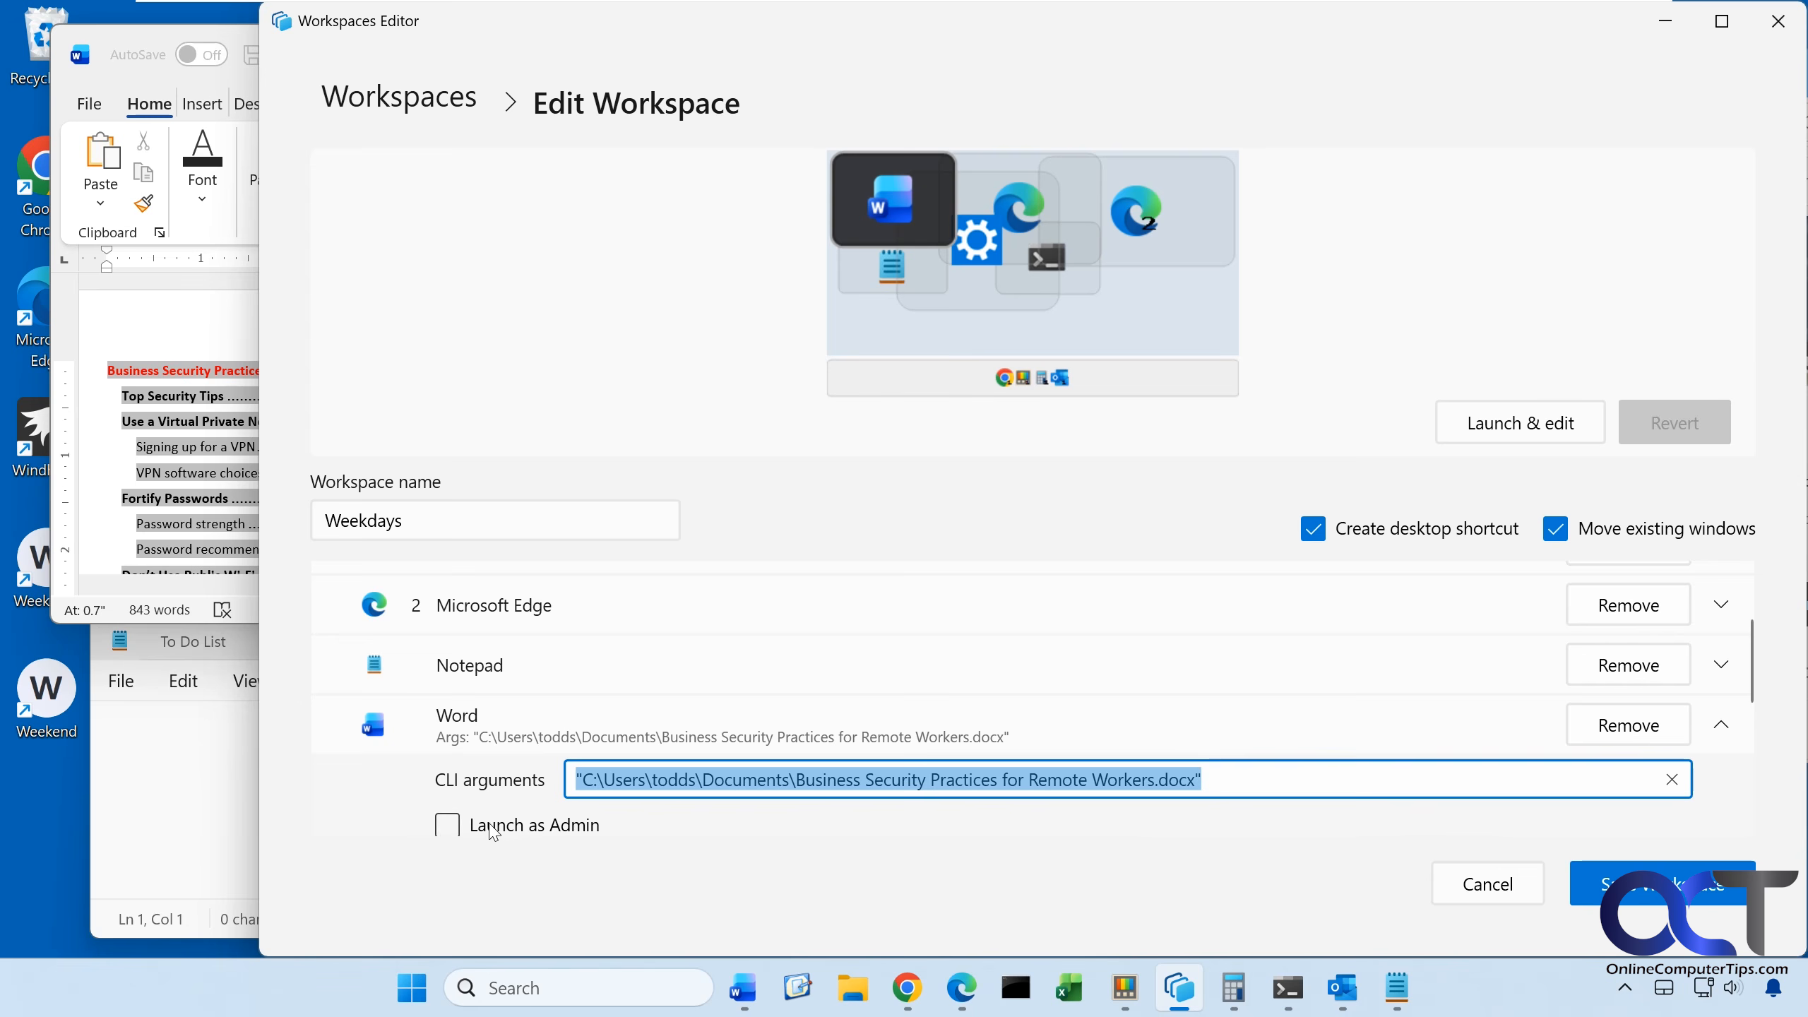
scroll(672, 796, "down", 3)
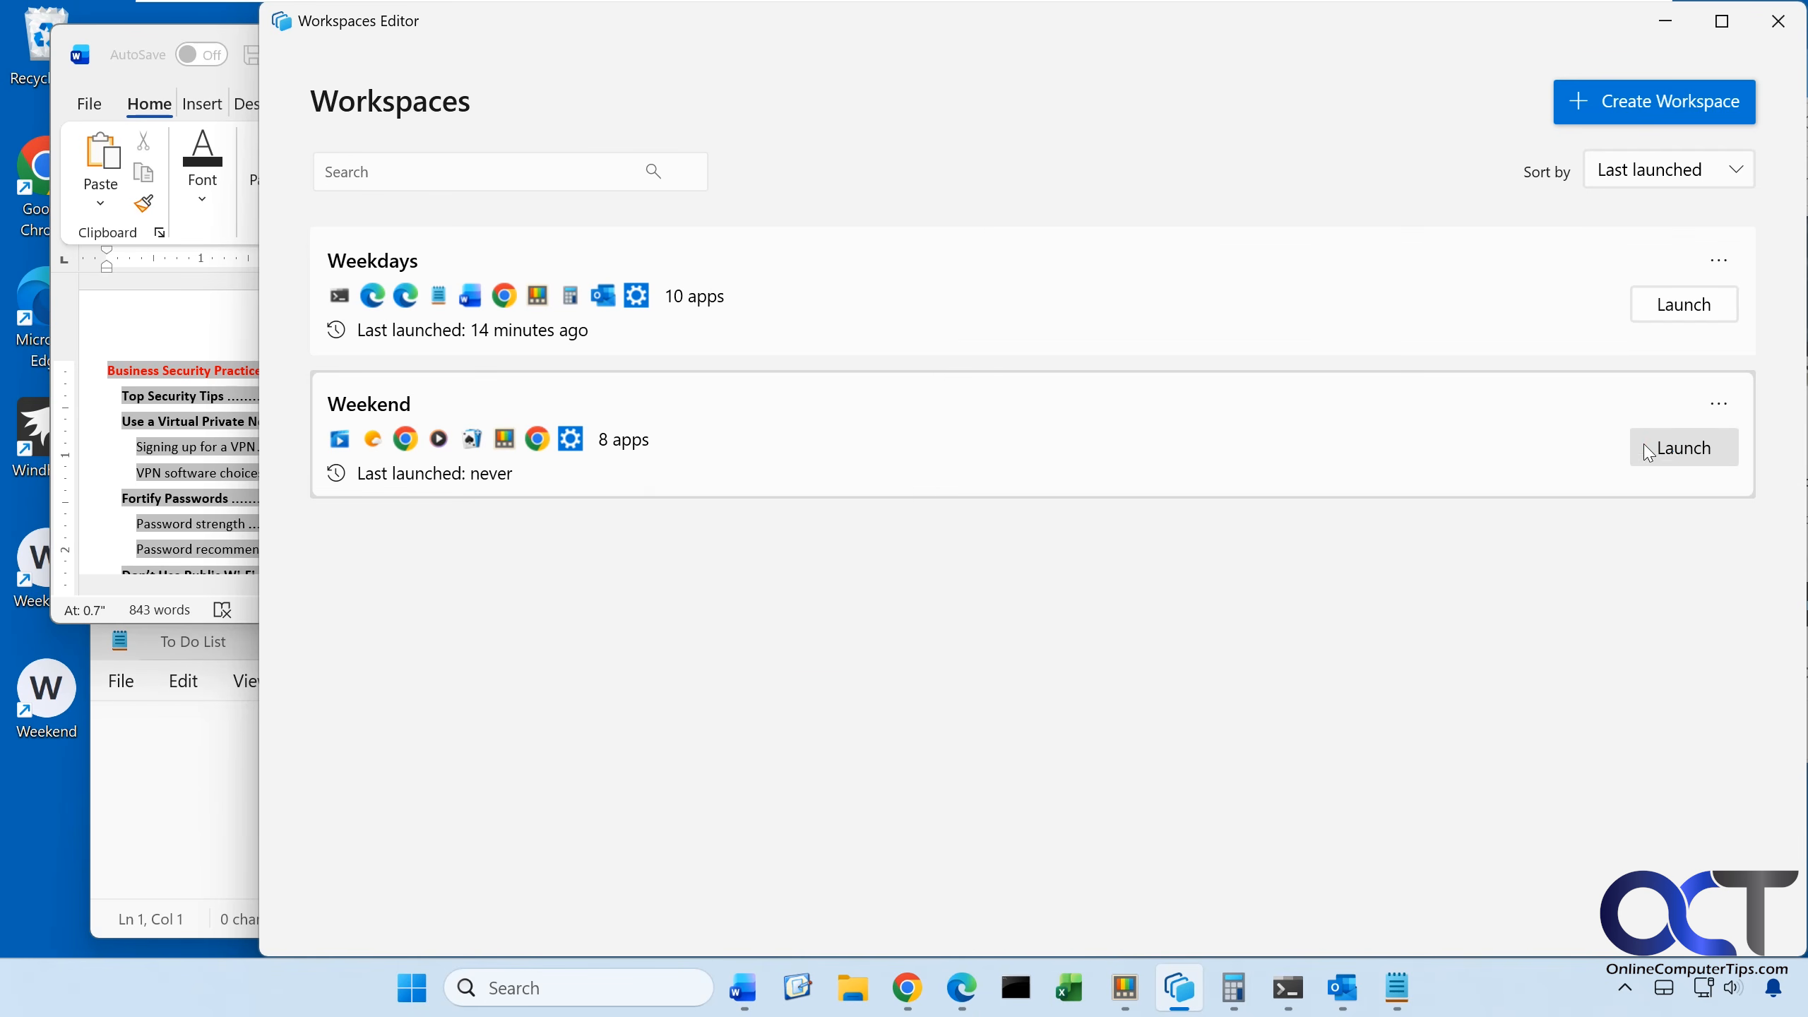
left_click(1662, 449)
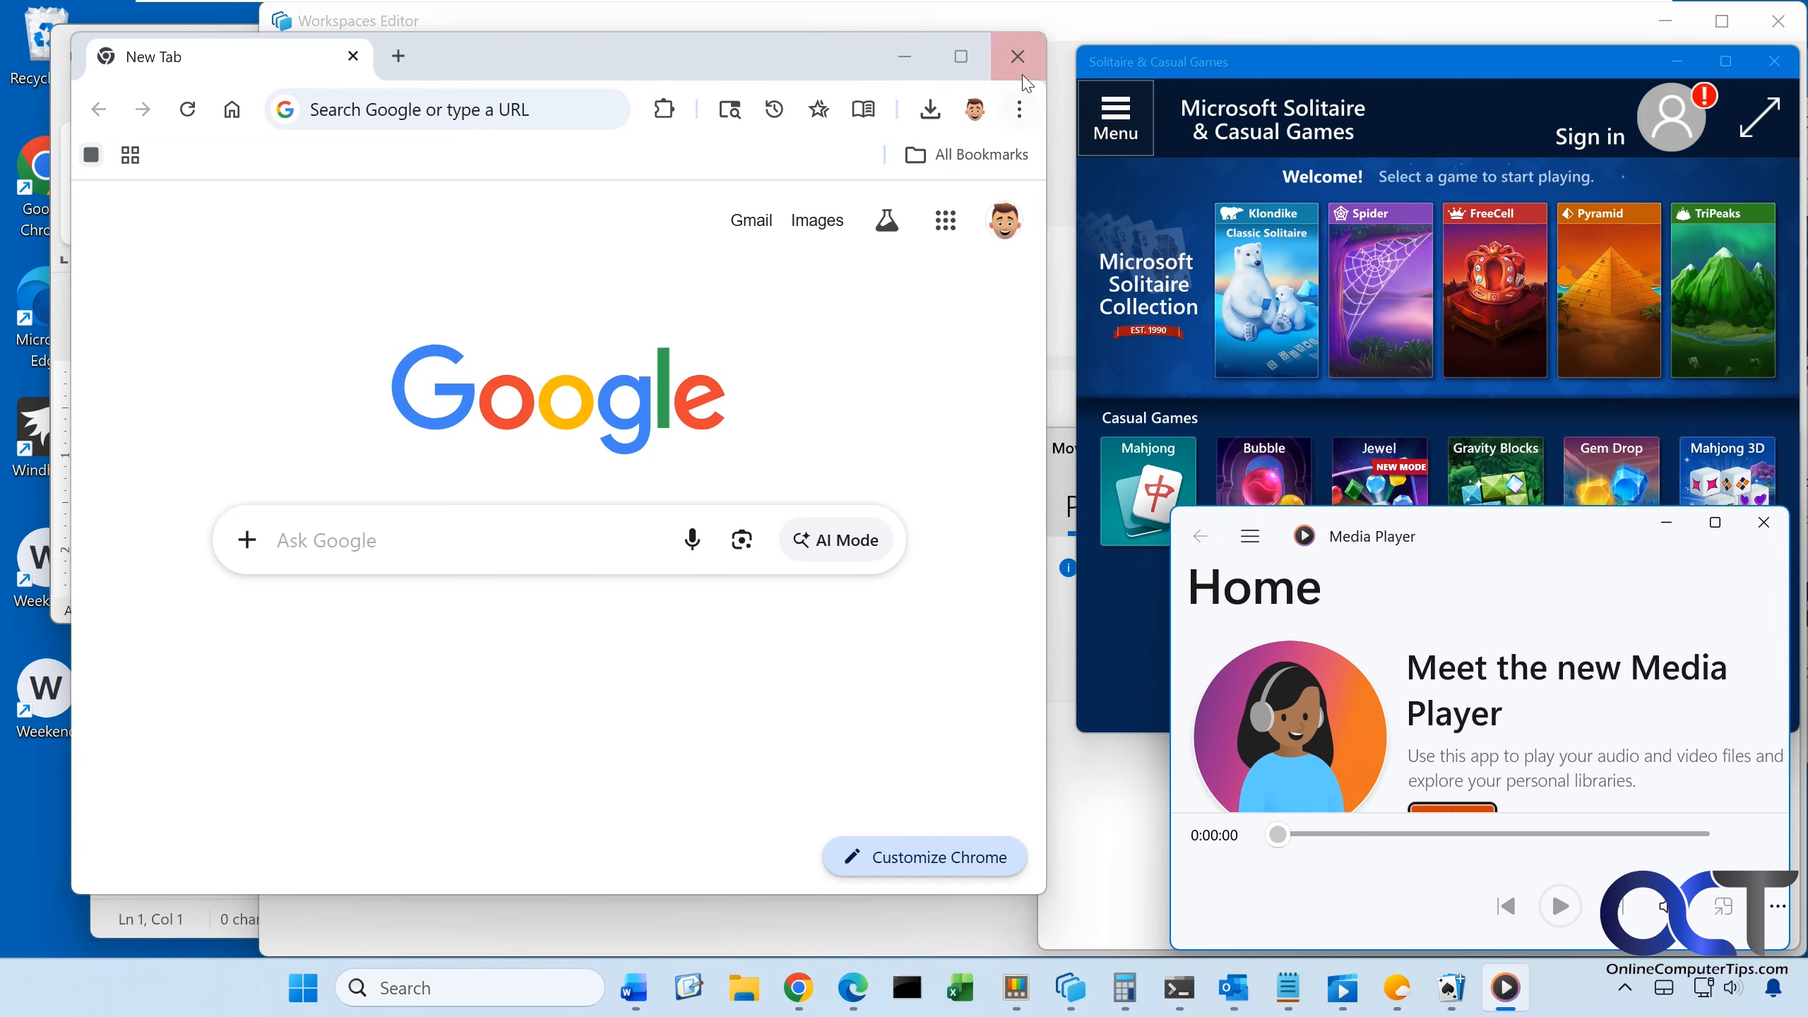
Close the Chrome, Solitaire, Weather, Media Player and Movies & TV windows, declining the offer to pin Solitaire to the taskbar
left_click(1017, 56)
left_click_drag(1366, 62, 985, 74)
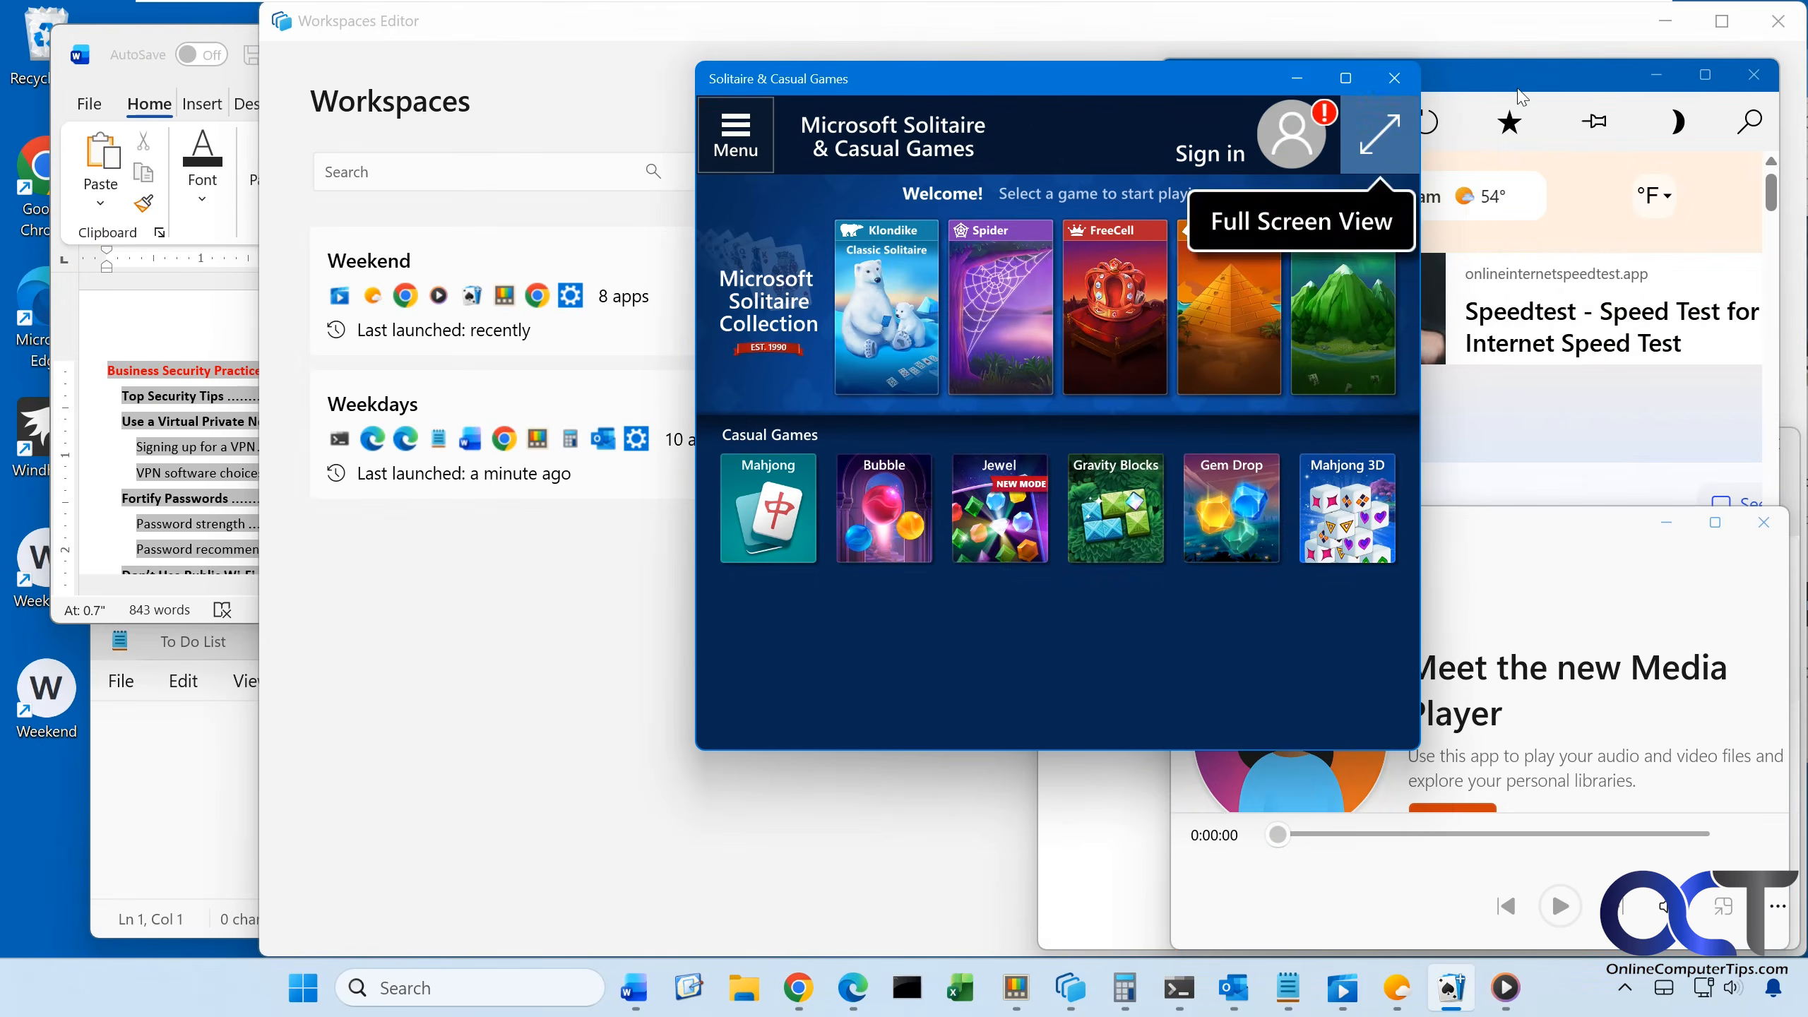
left_click(1392, 74)
left_click(1753, 74)
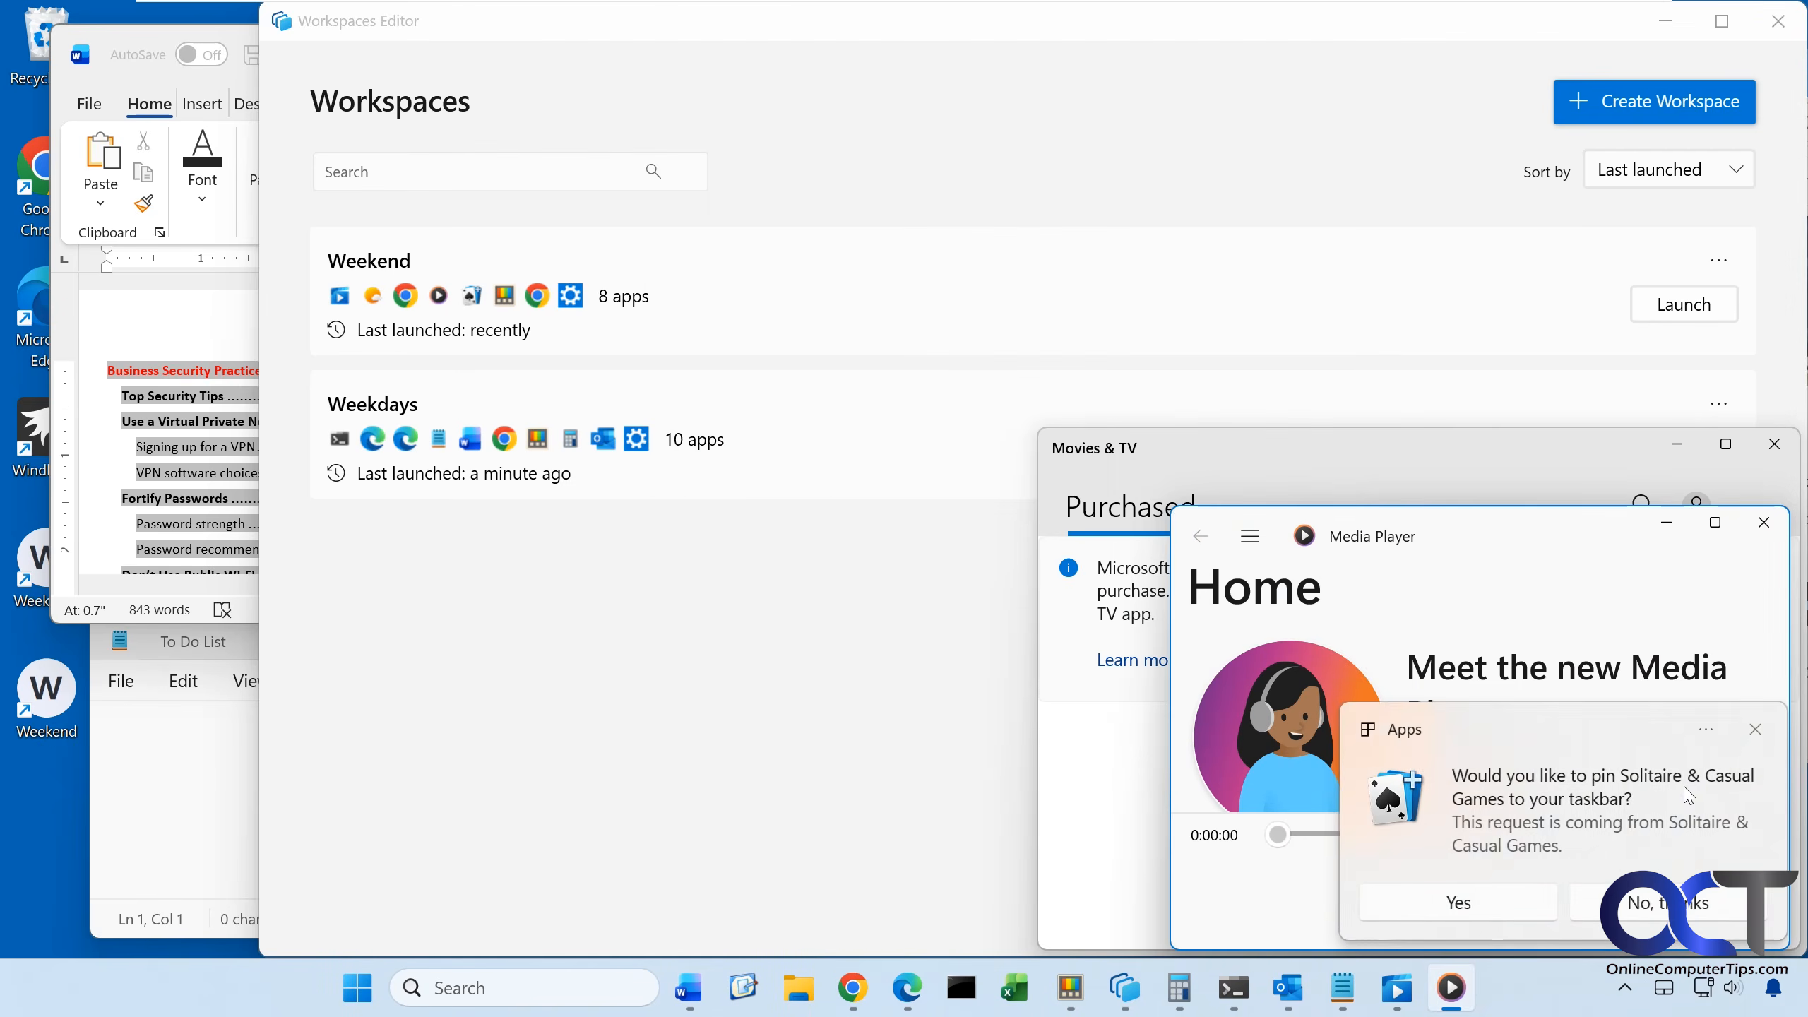
left_click(1594, 892)
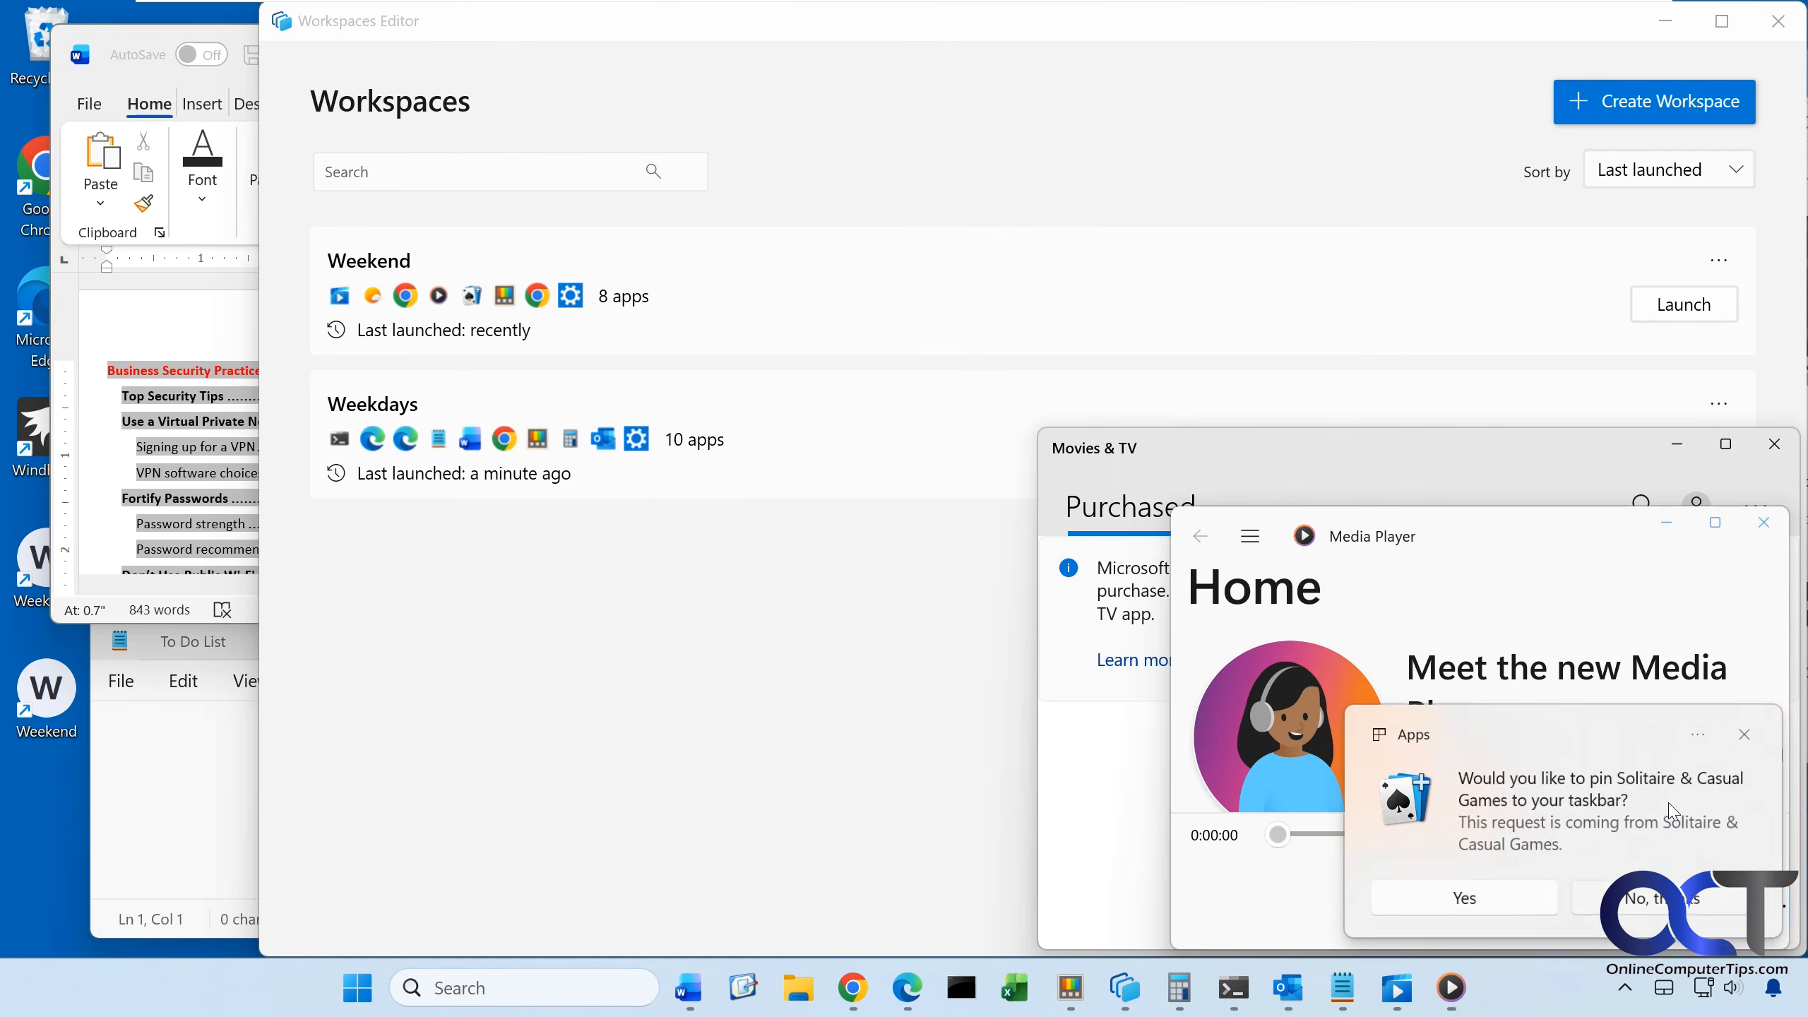
left_click(1776, 522)
left_click(1775, 444)
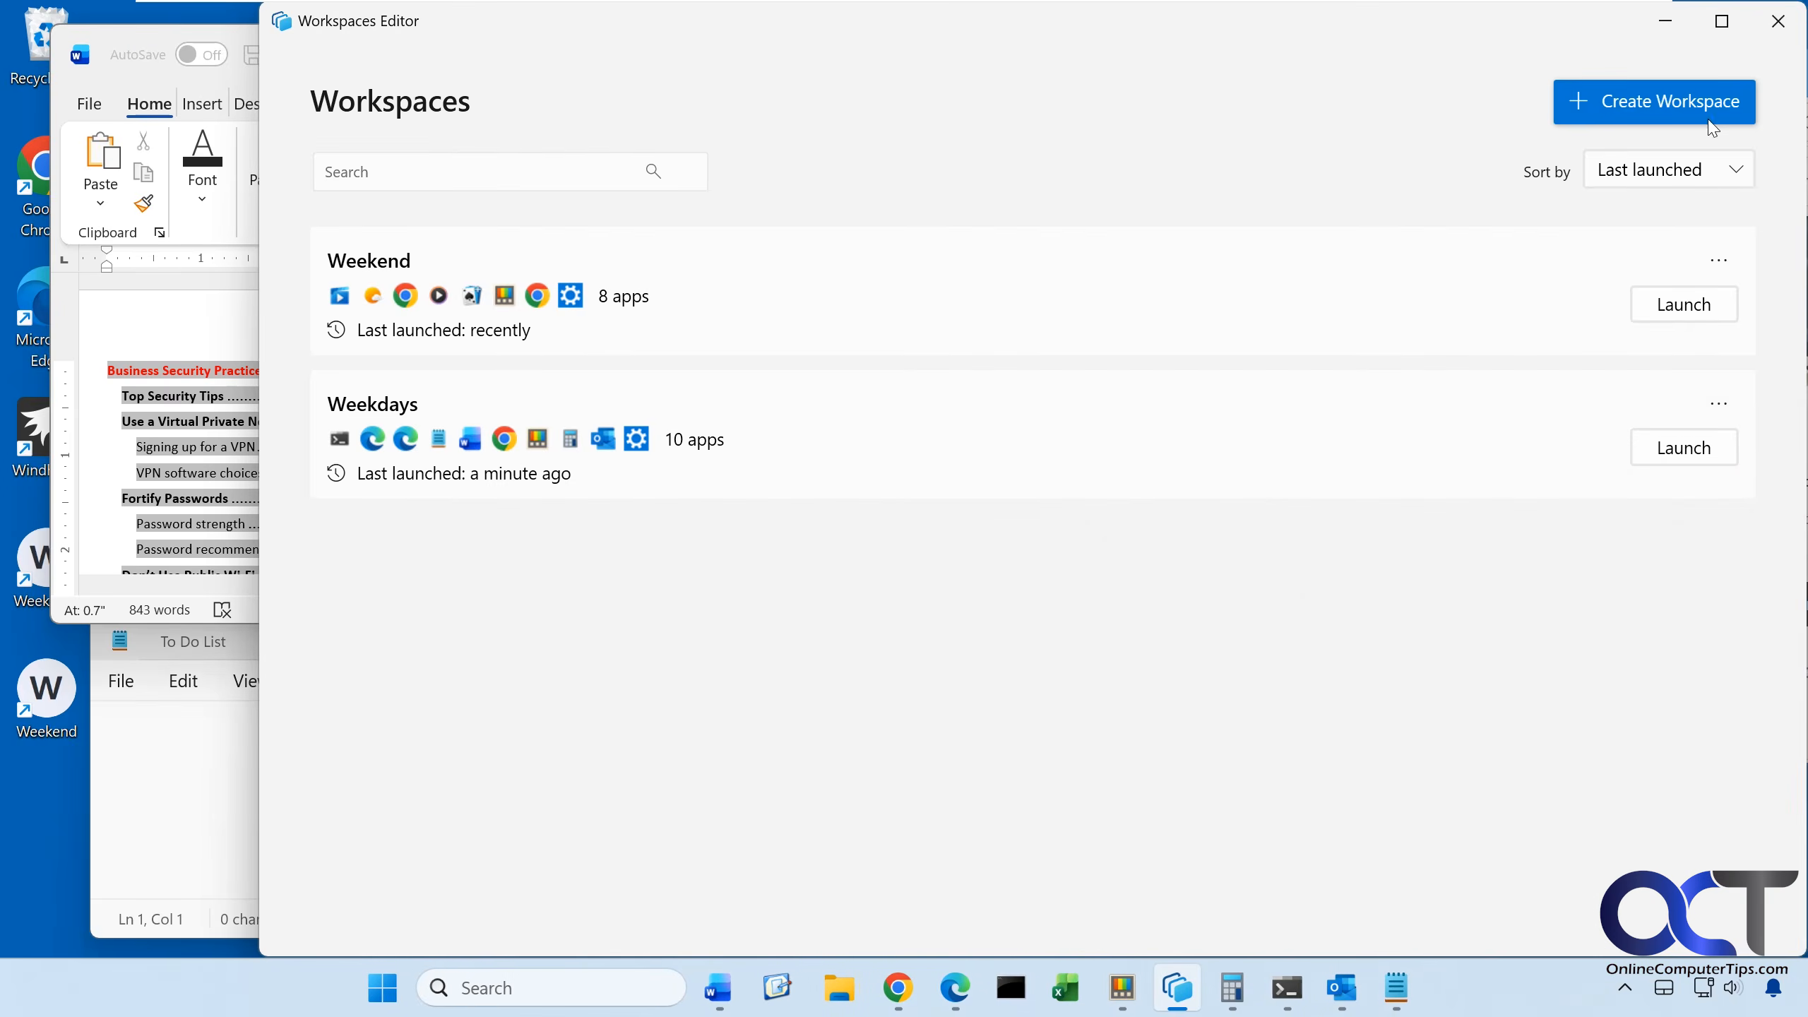
Minimize the Workspaces Editor and close the Word, Notepad and Windows PowerShell windows, including all PowerShell tabs
left_click(1665, 21)
left_click(1656, 51)
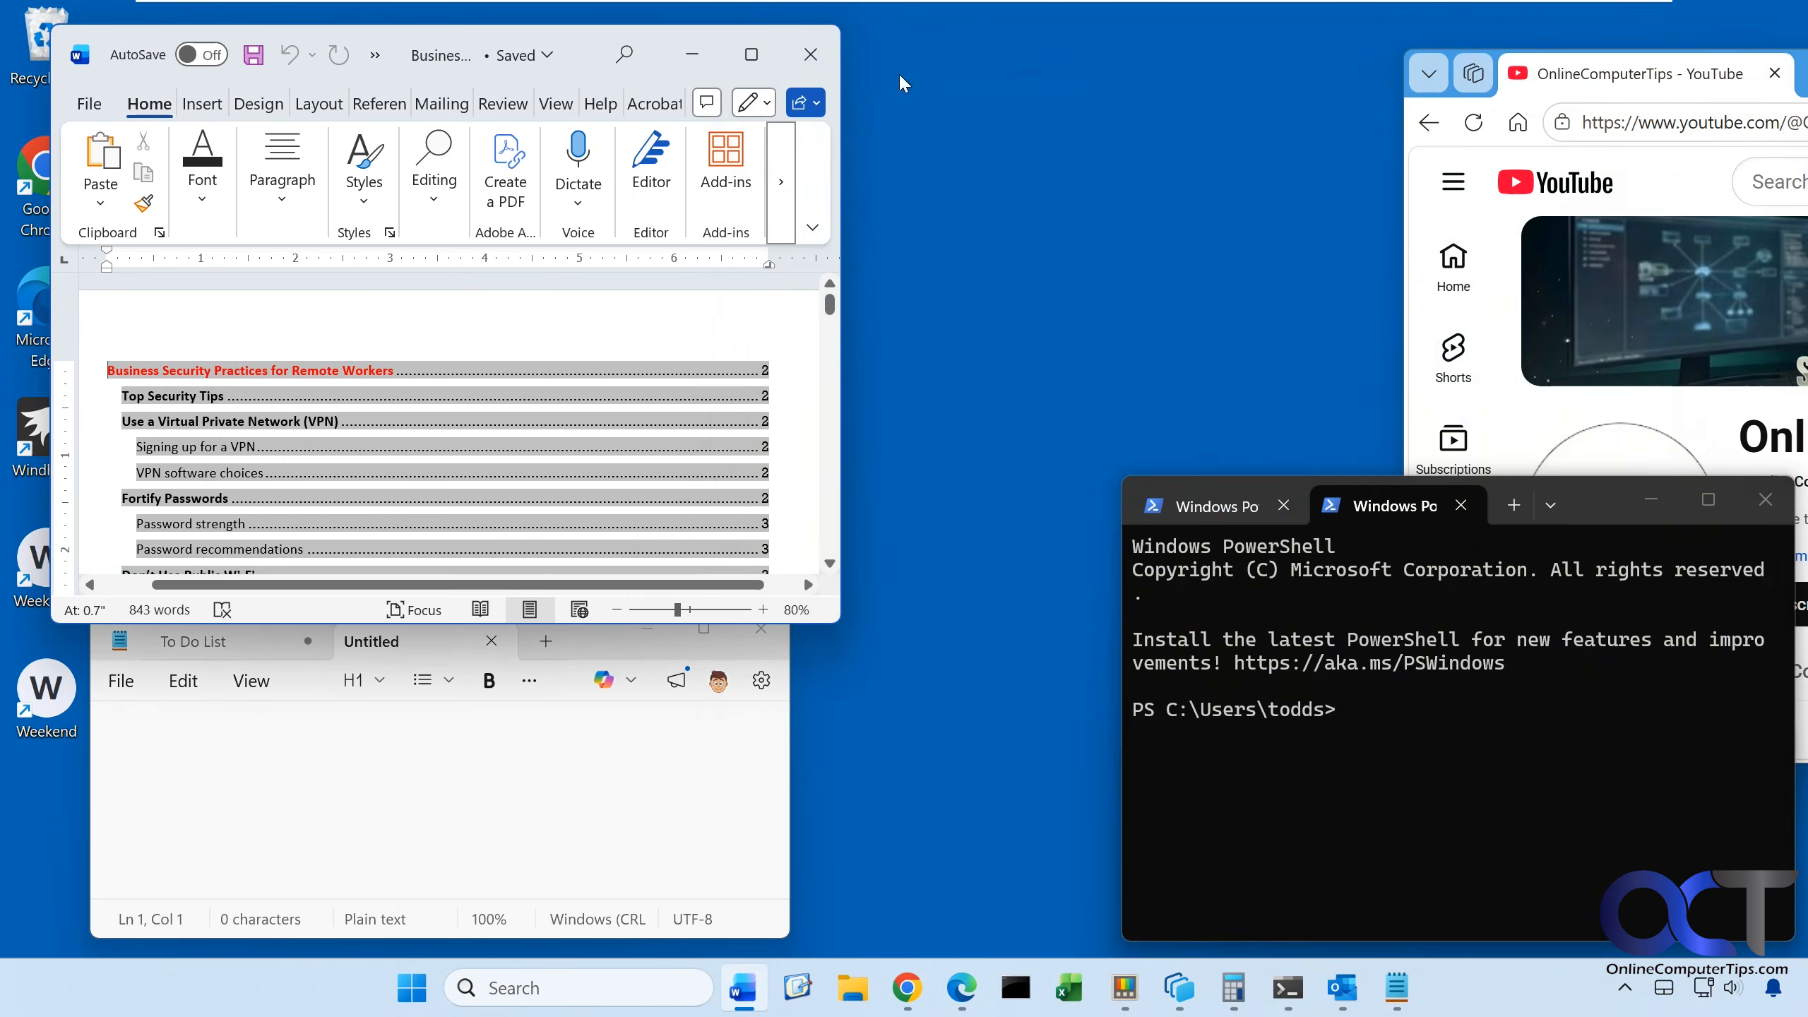
left_click(815, 57)
left_click(760, 627)
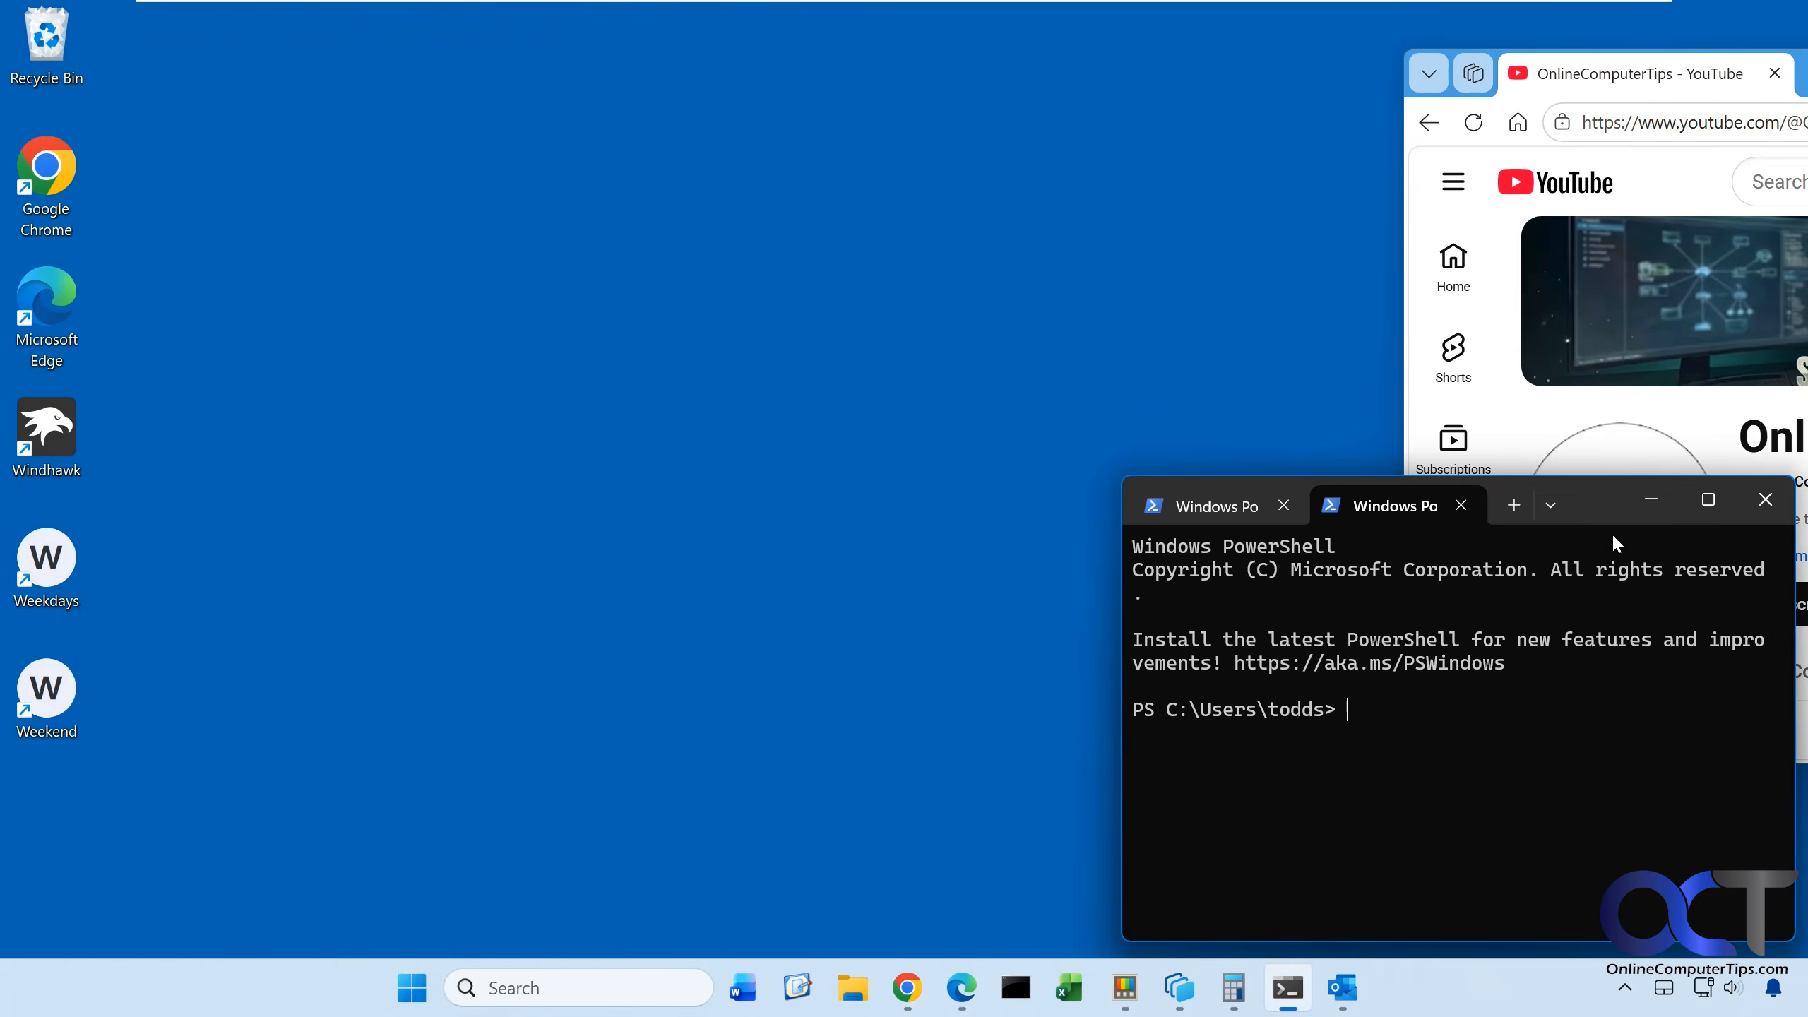
left_click(1766, 499)
left_click(1324, 782)
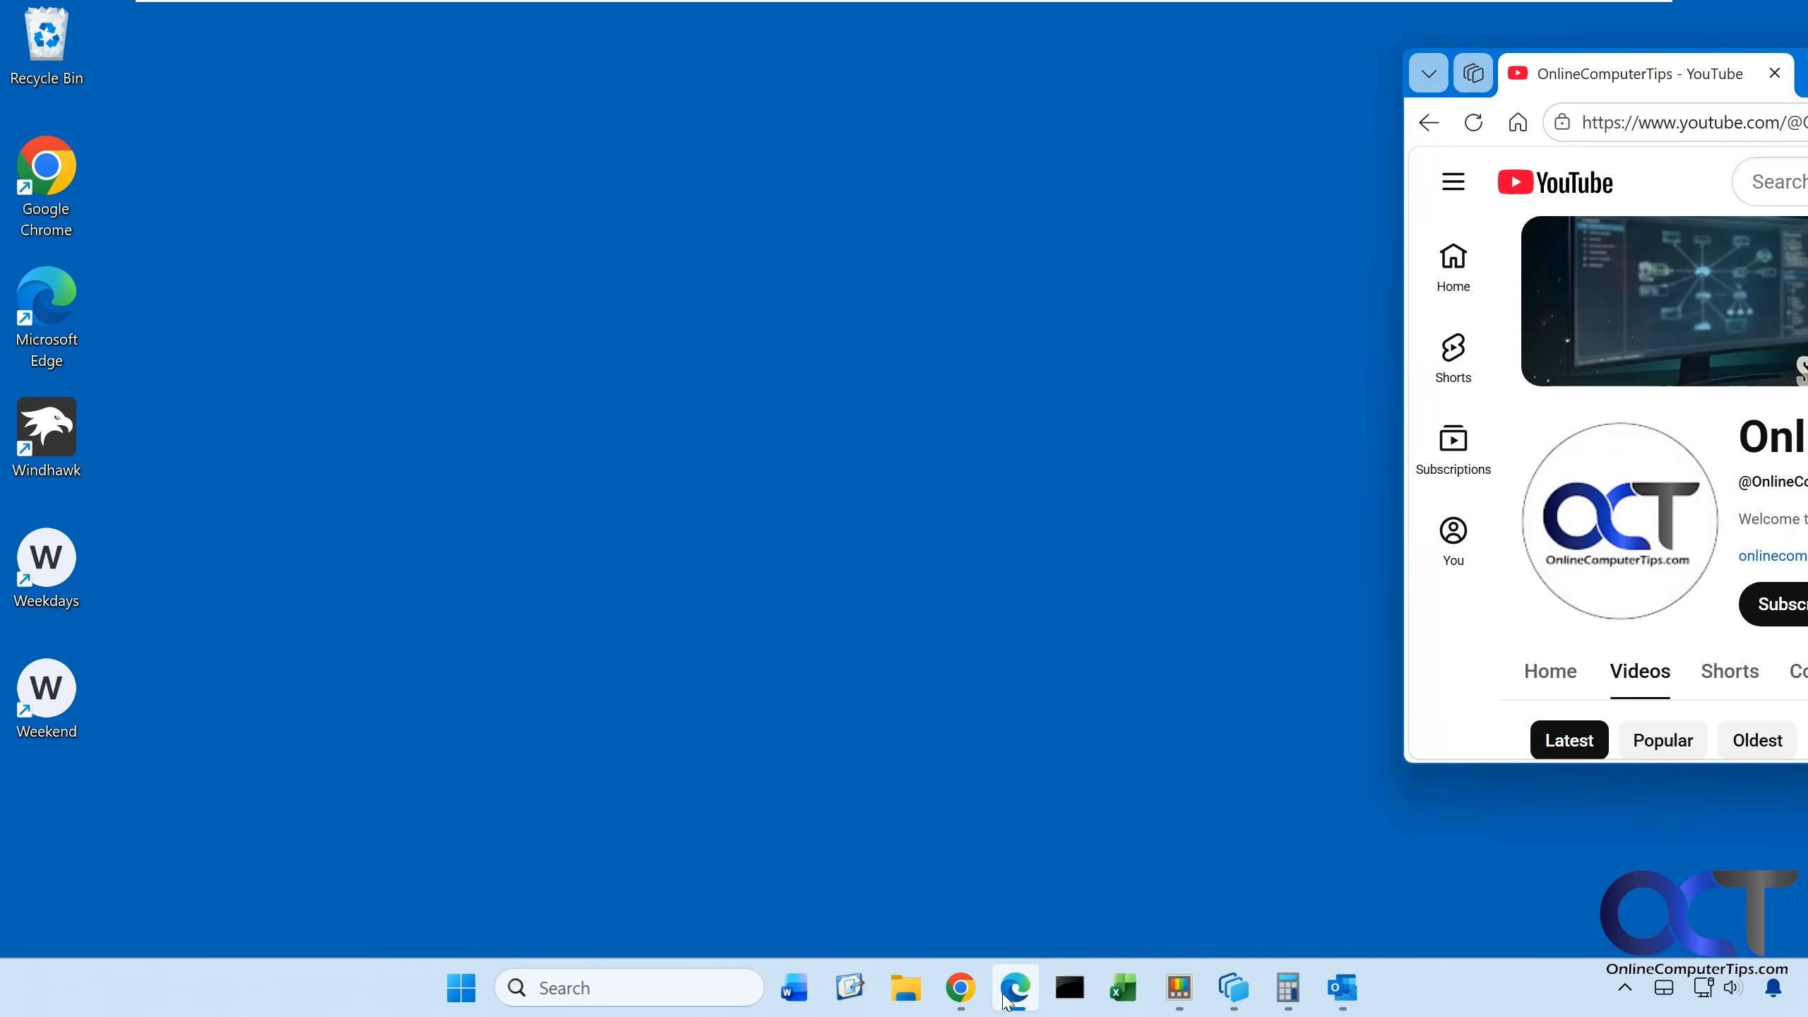
Close the remaining Microsoft Edge, Calculator and Outlook windows and launch the Weekend workspace from its desktop shortcut
right_click(1015, 987)
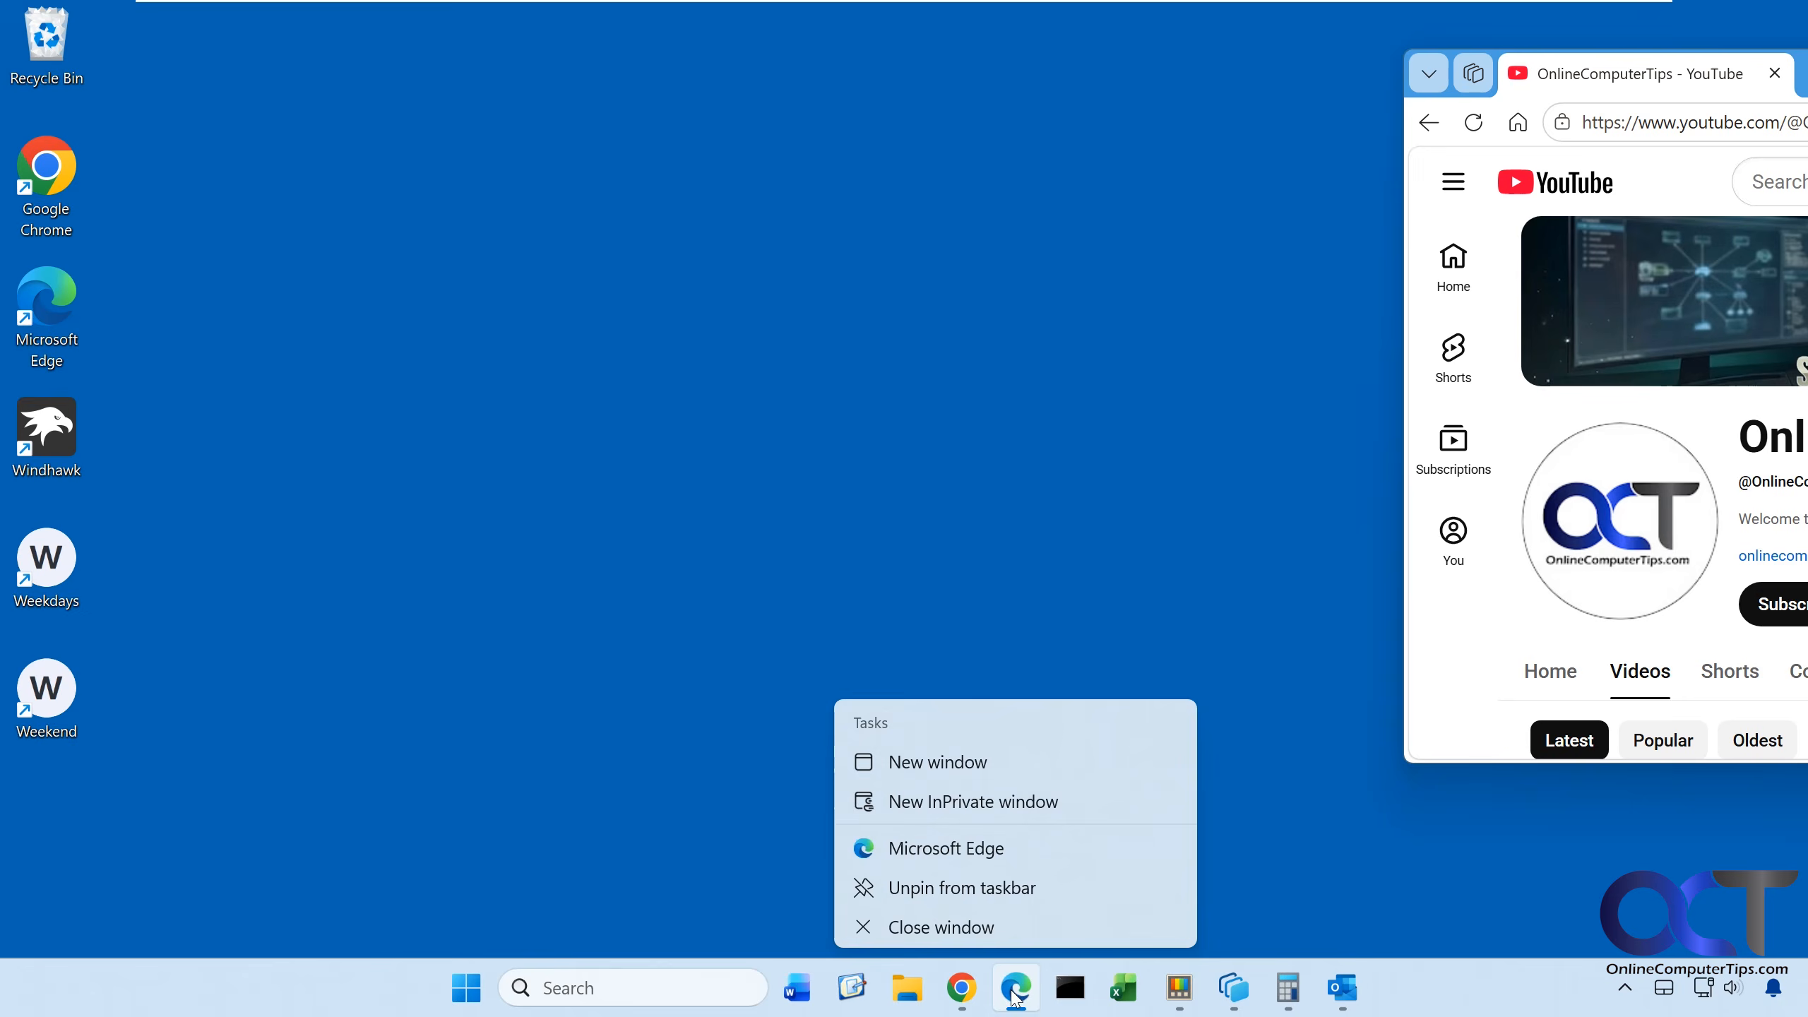
left_click(1003, 924)
right_click(1290, 987)
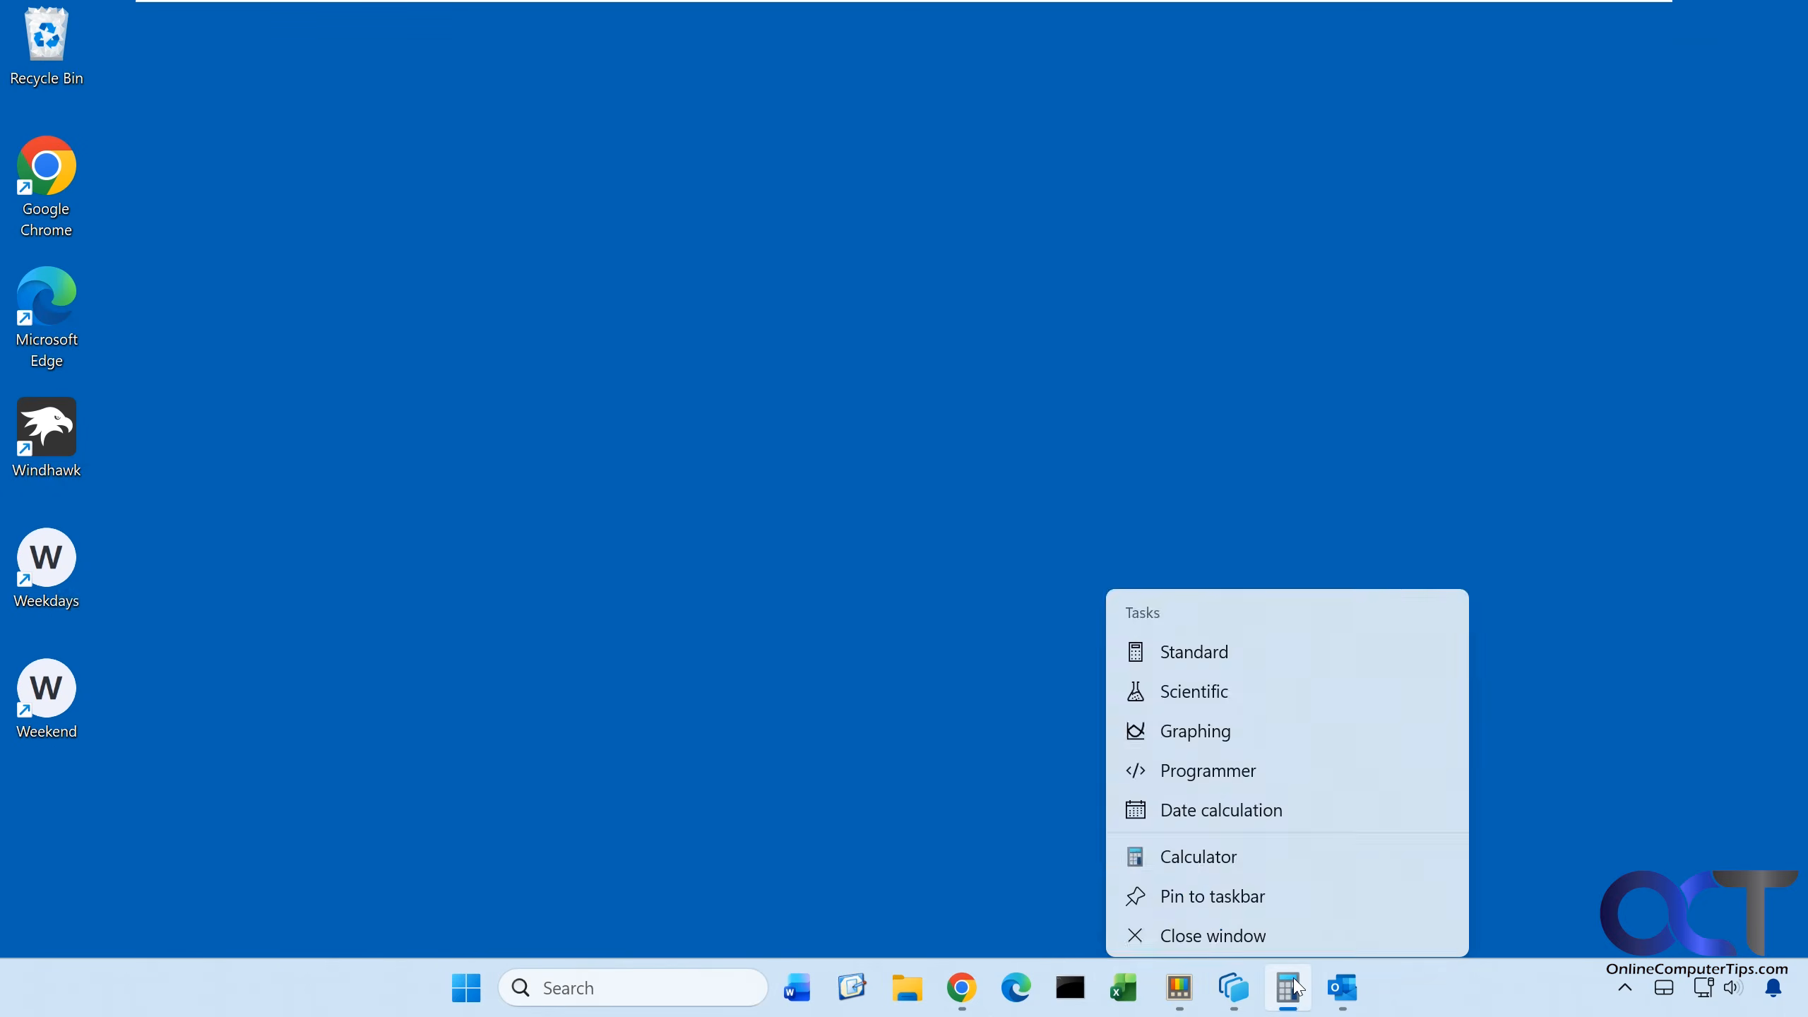
left_click(1280, 921)
right_click(1316, 989)
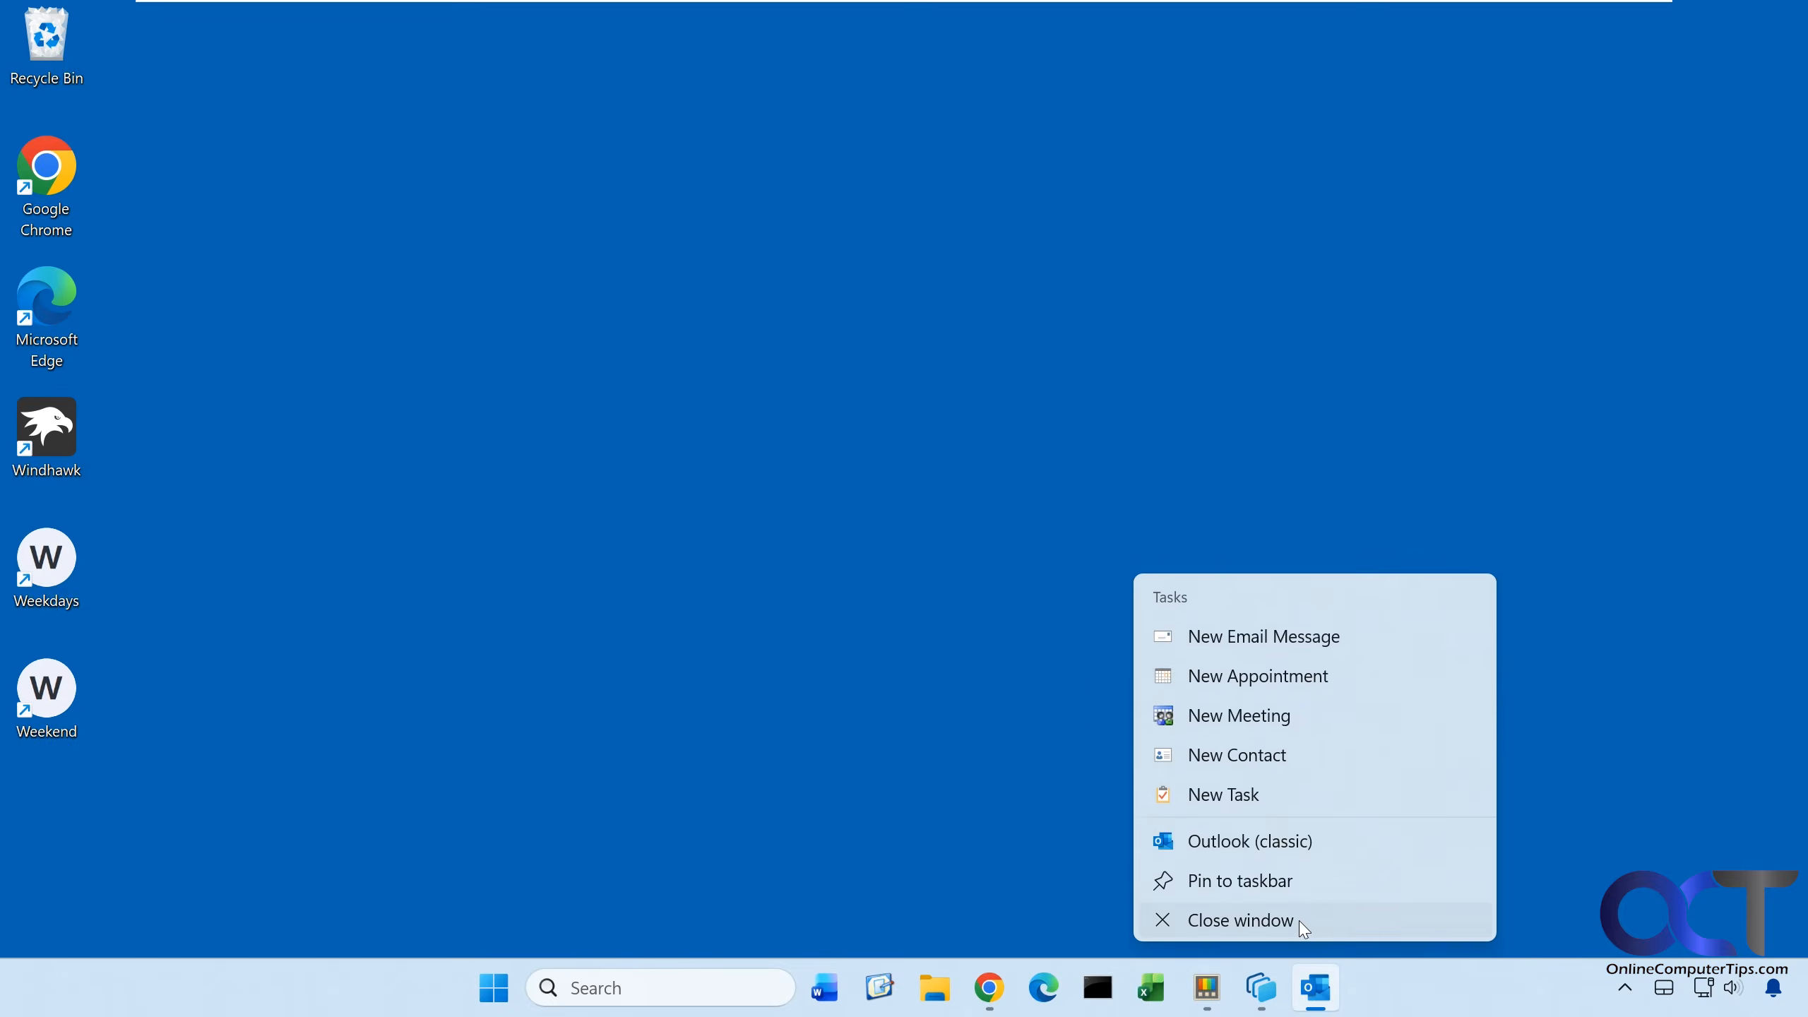
left_click(1300, 925)
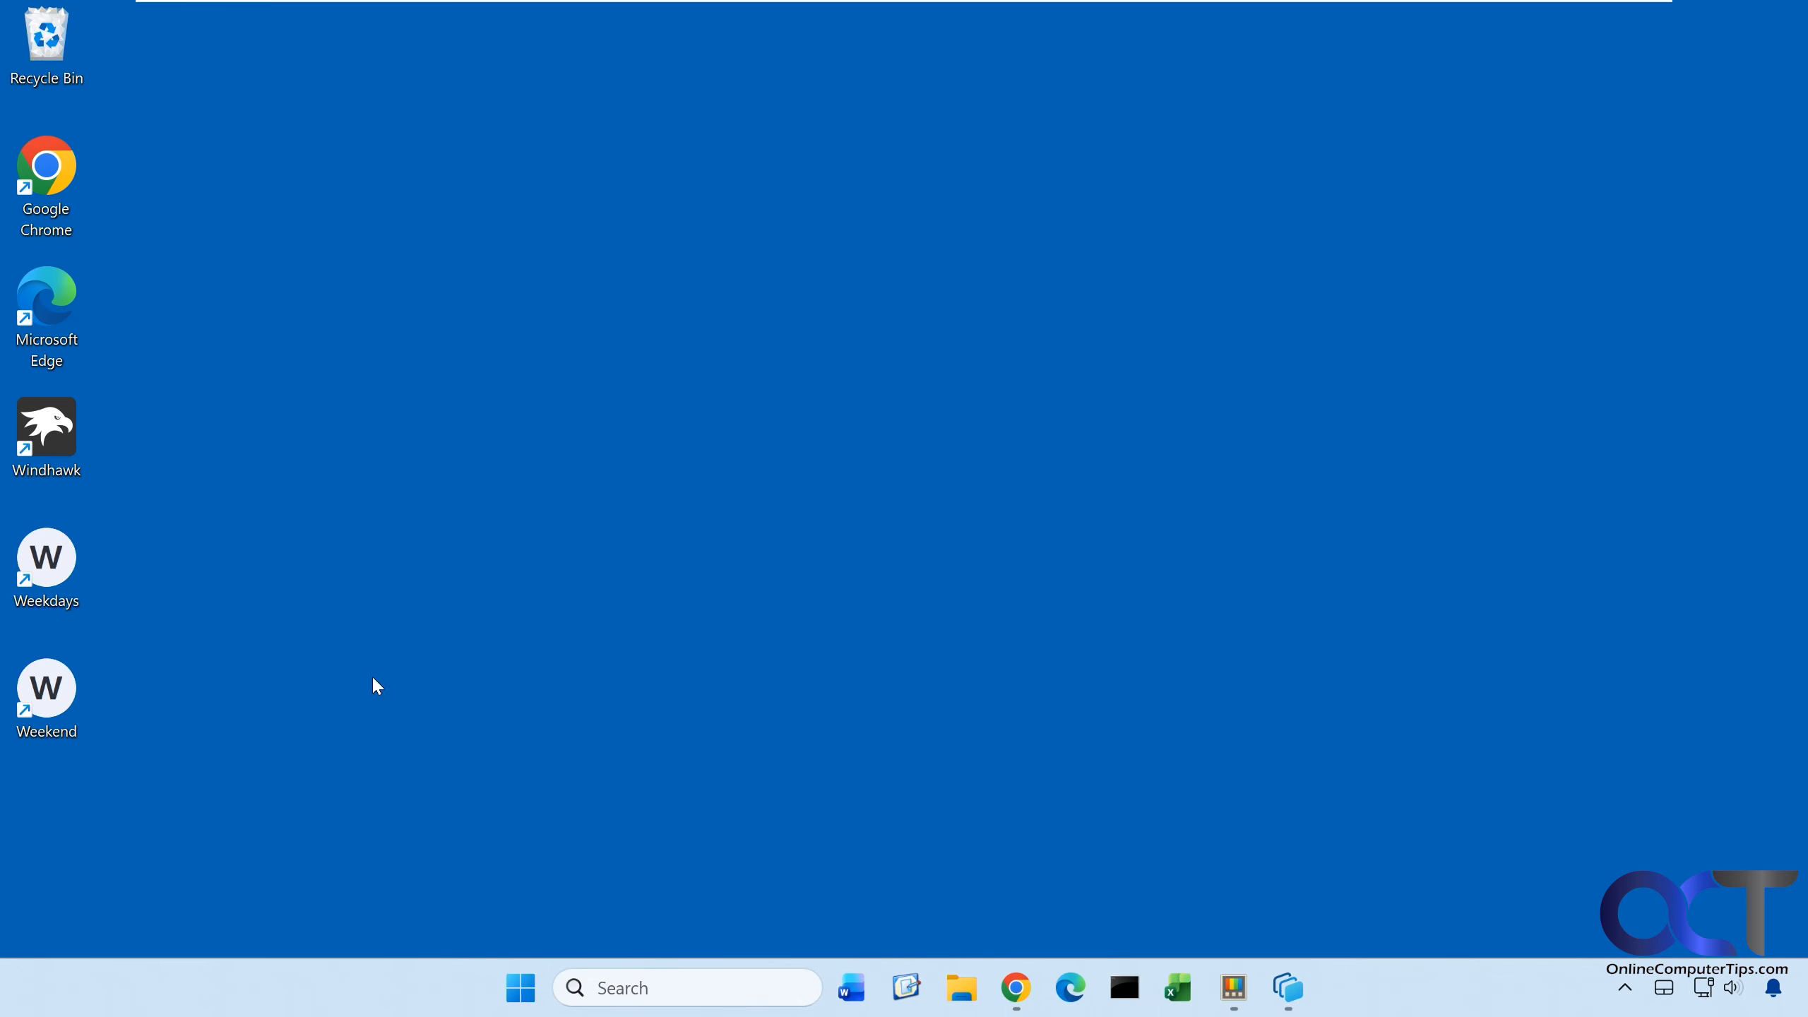
double_click(65, 690)
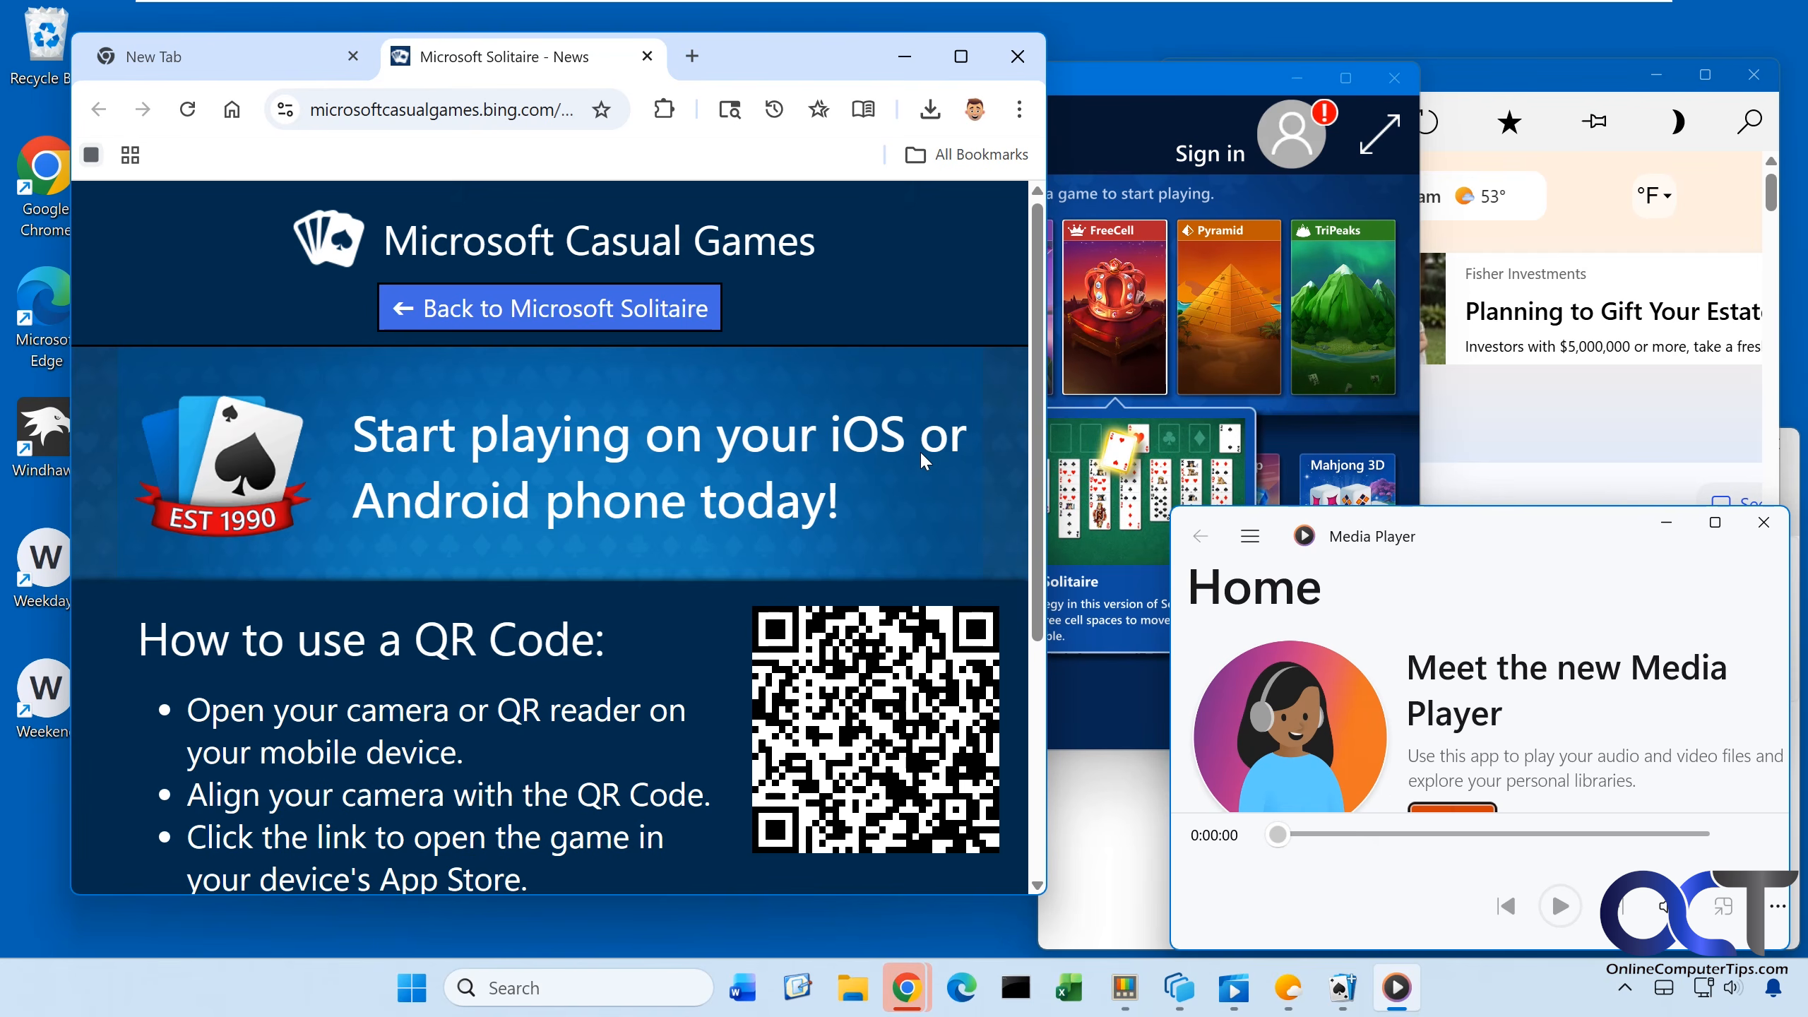
Leave the Weekdays workspace without saving in the Workspaces Editor and open the Weekend workspace in Launch & edit mode
left_click(1153, 989)
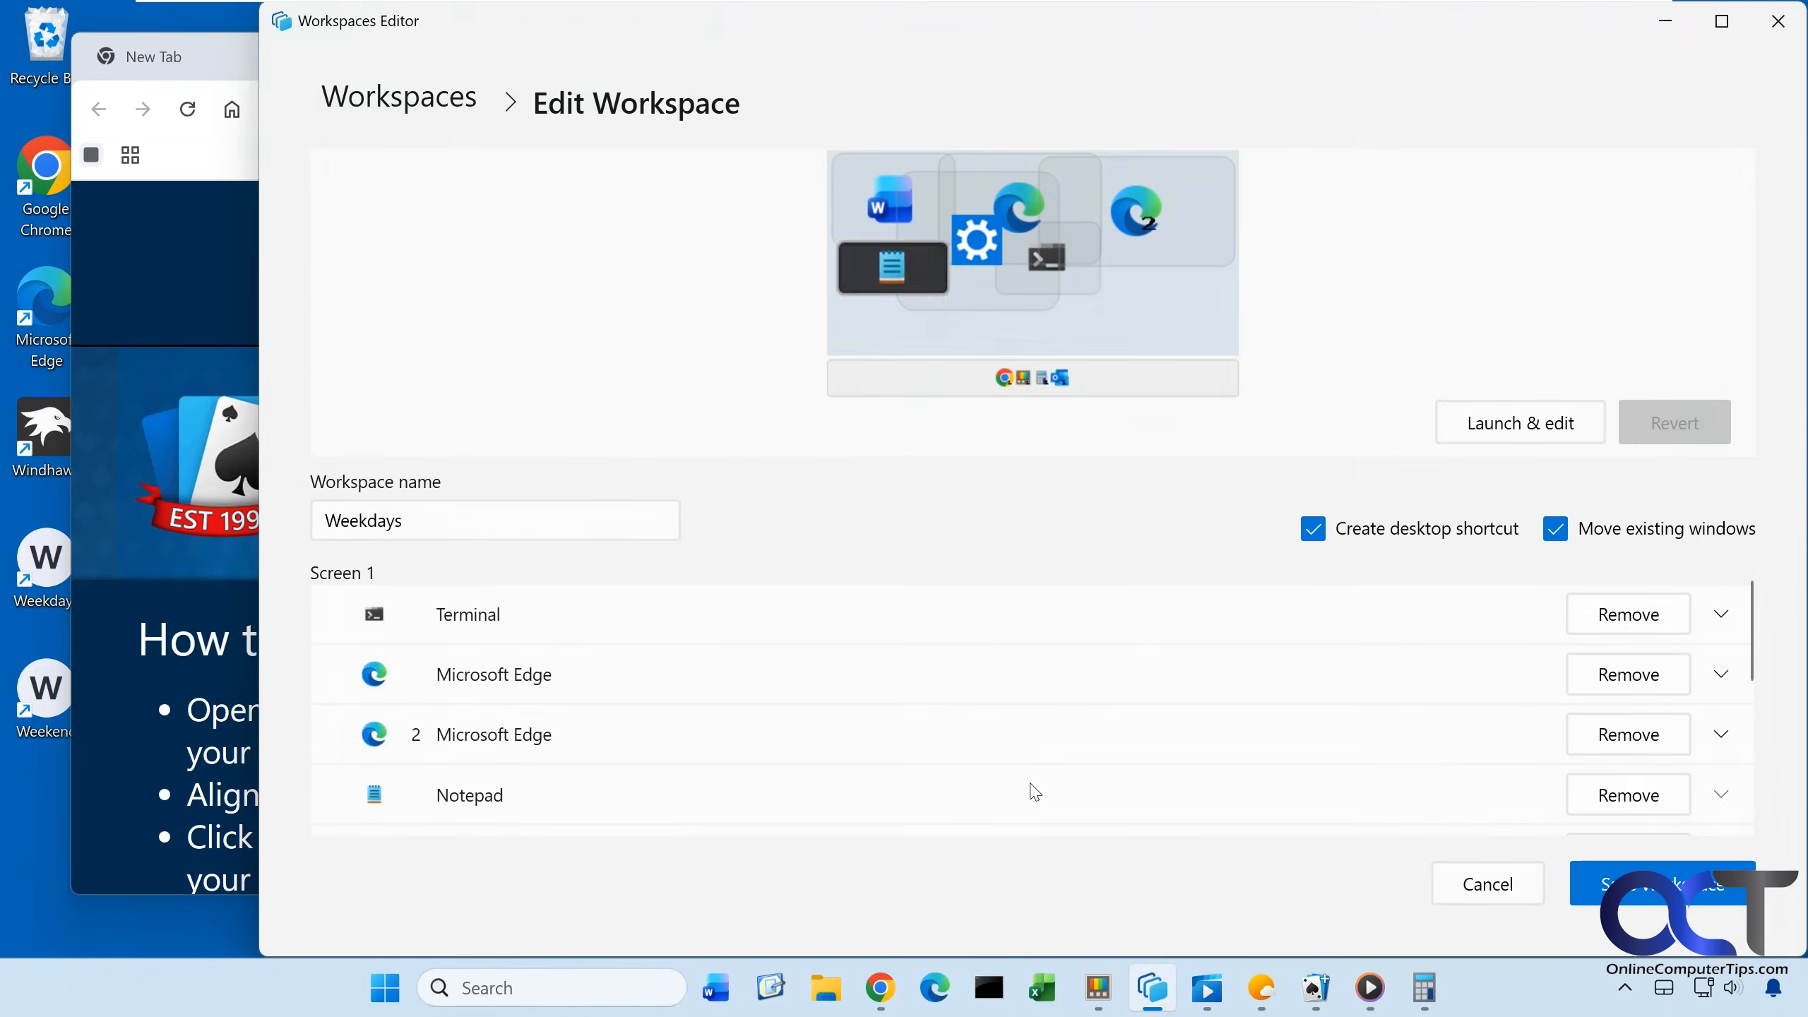
scroll(838, 611, "down", 2)
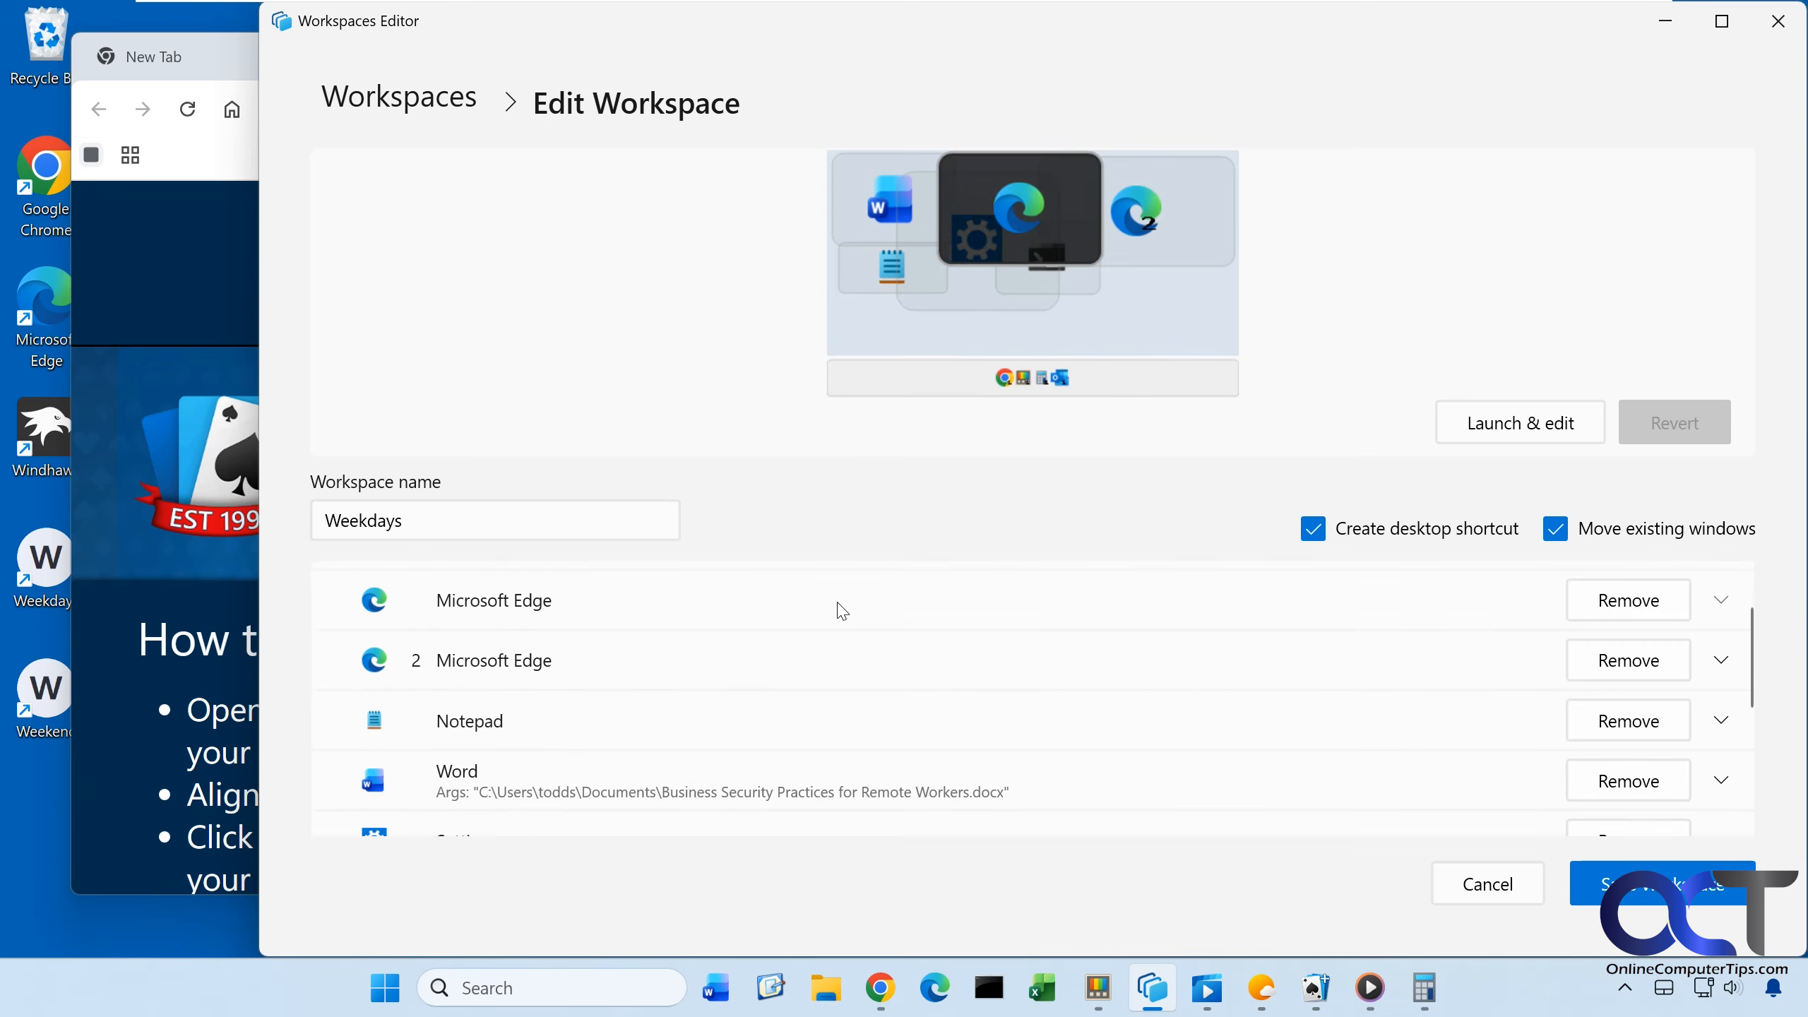
left_click(1488, 883)
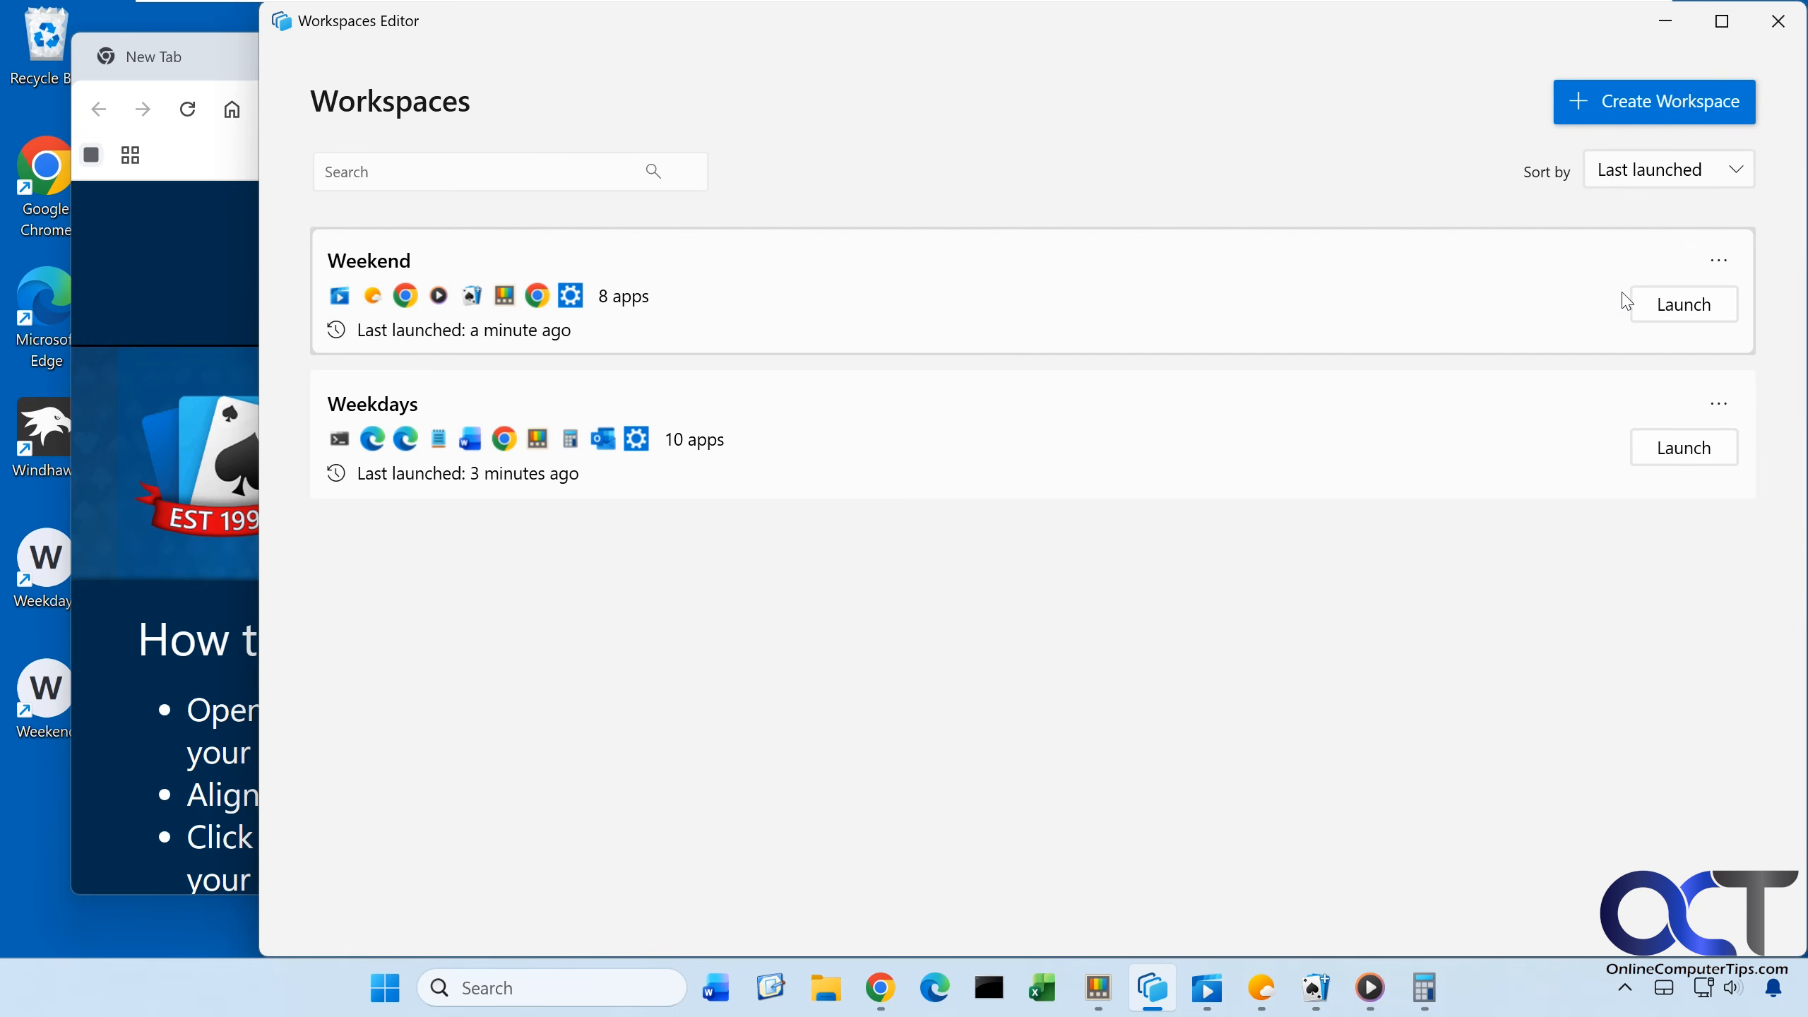
left_click(1719, 261)
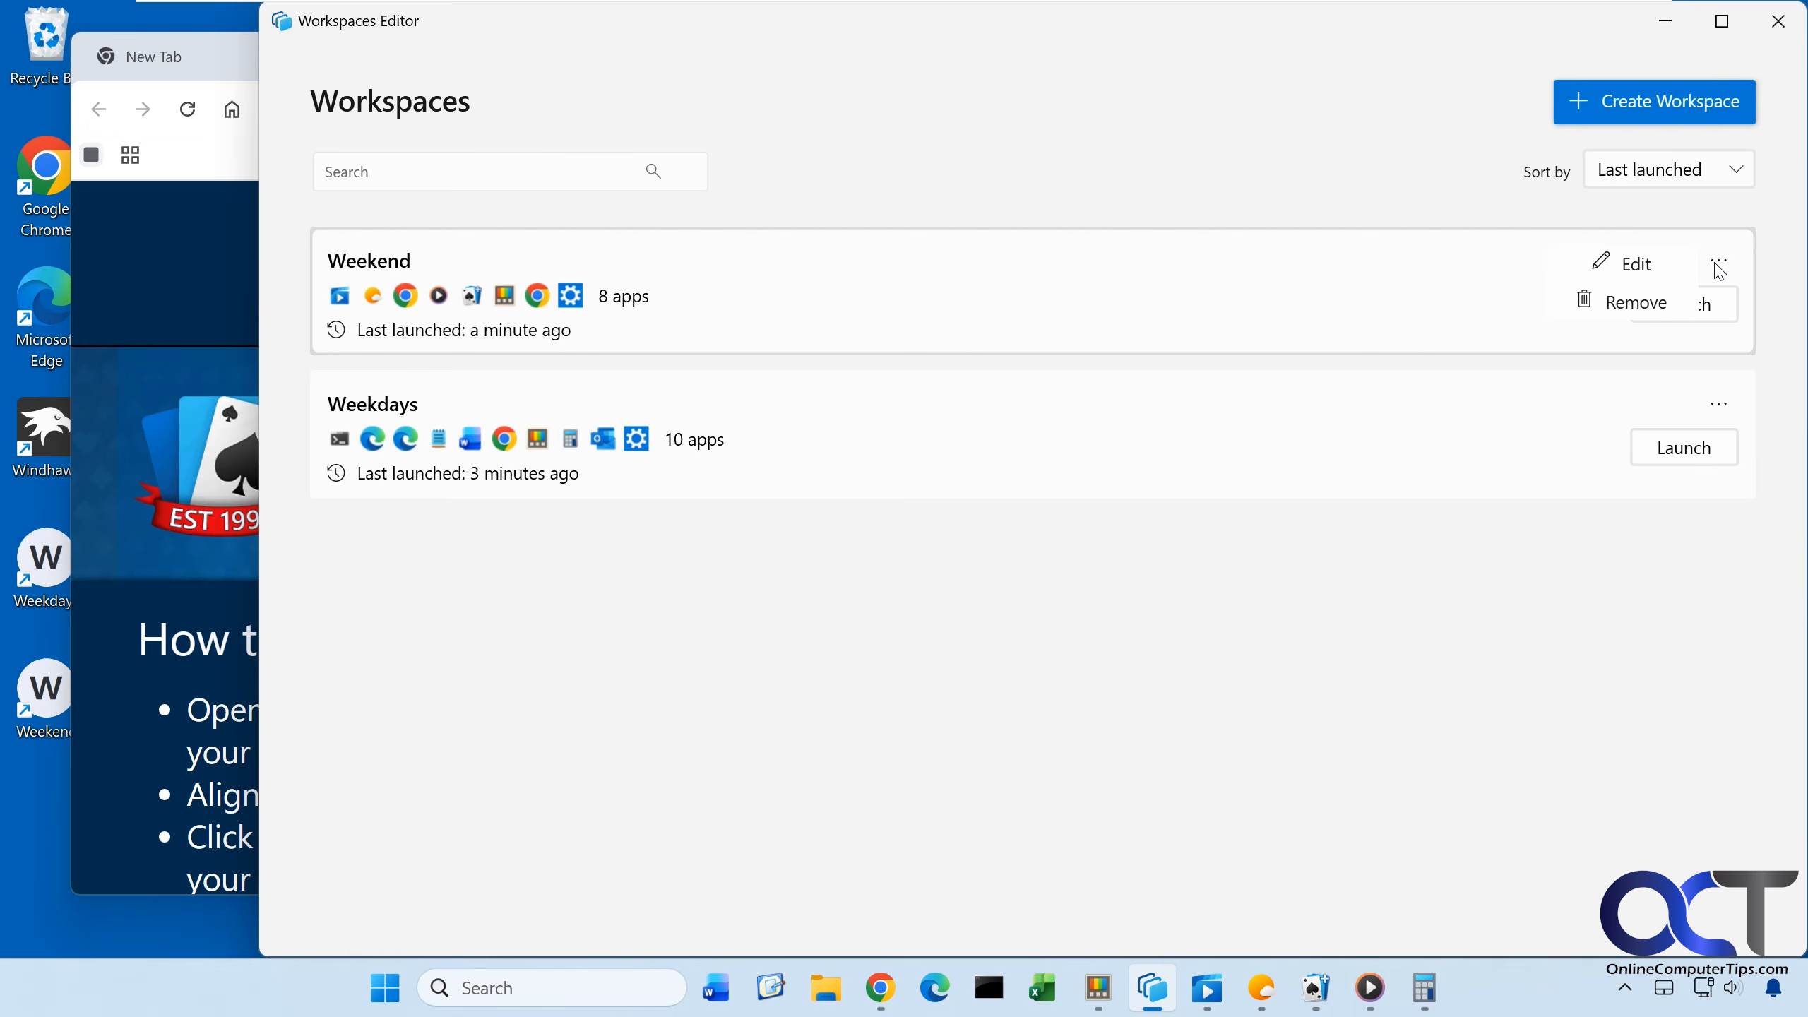
left_click(1656, 263)
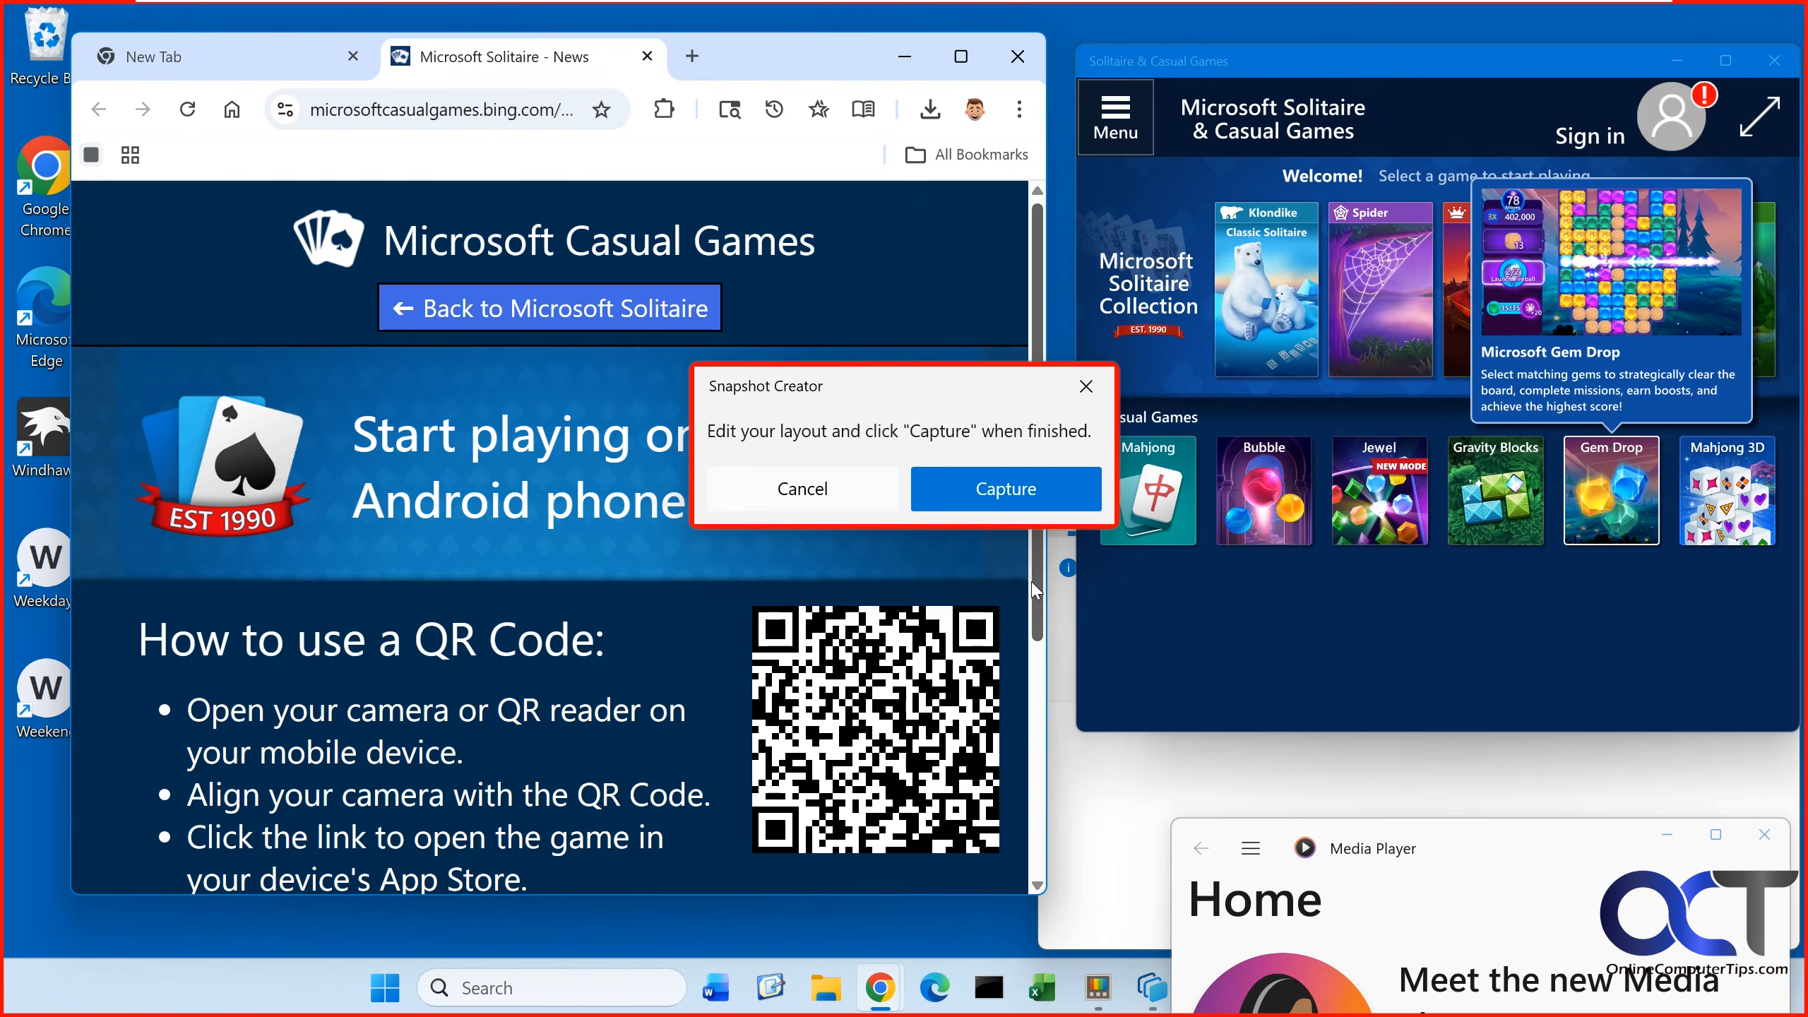
Minimize the Chrome, Solitaire, Weather, Movies & TV and Media Player windows, capture the layout, and save the Weekend workspace
left_click(905, 58)
left_click(1677, 61)
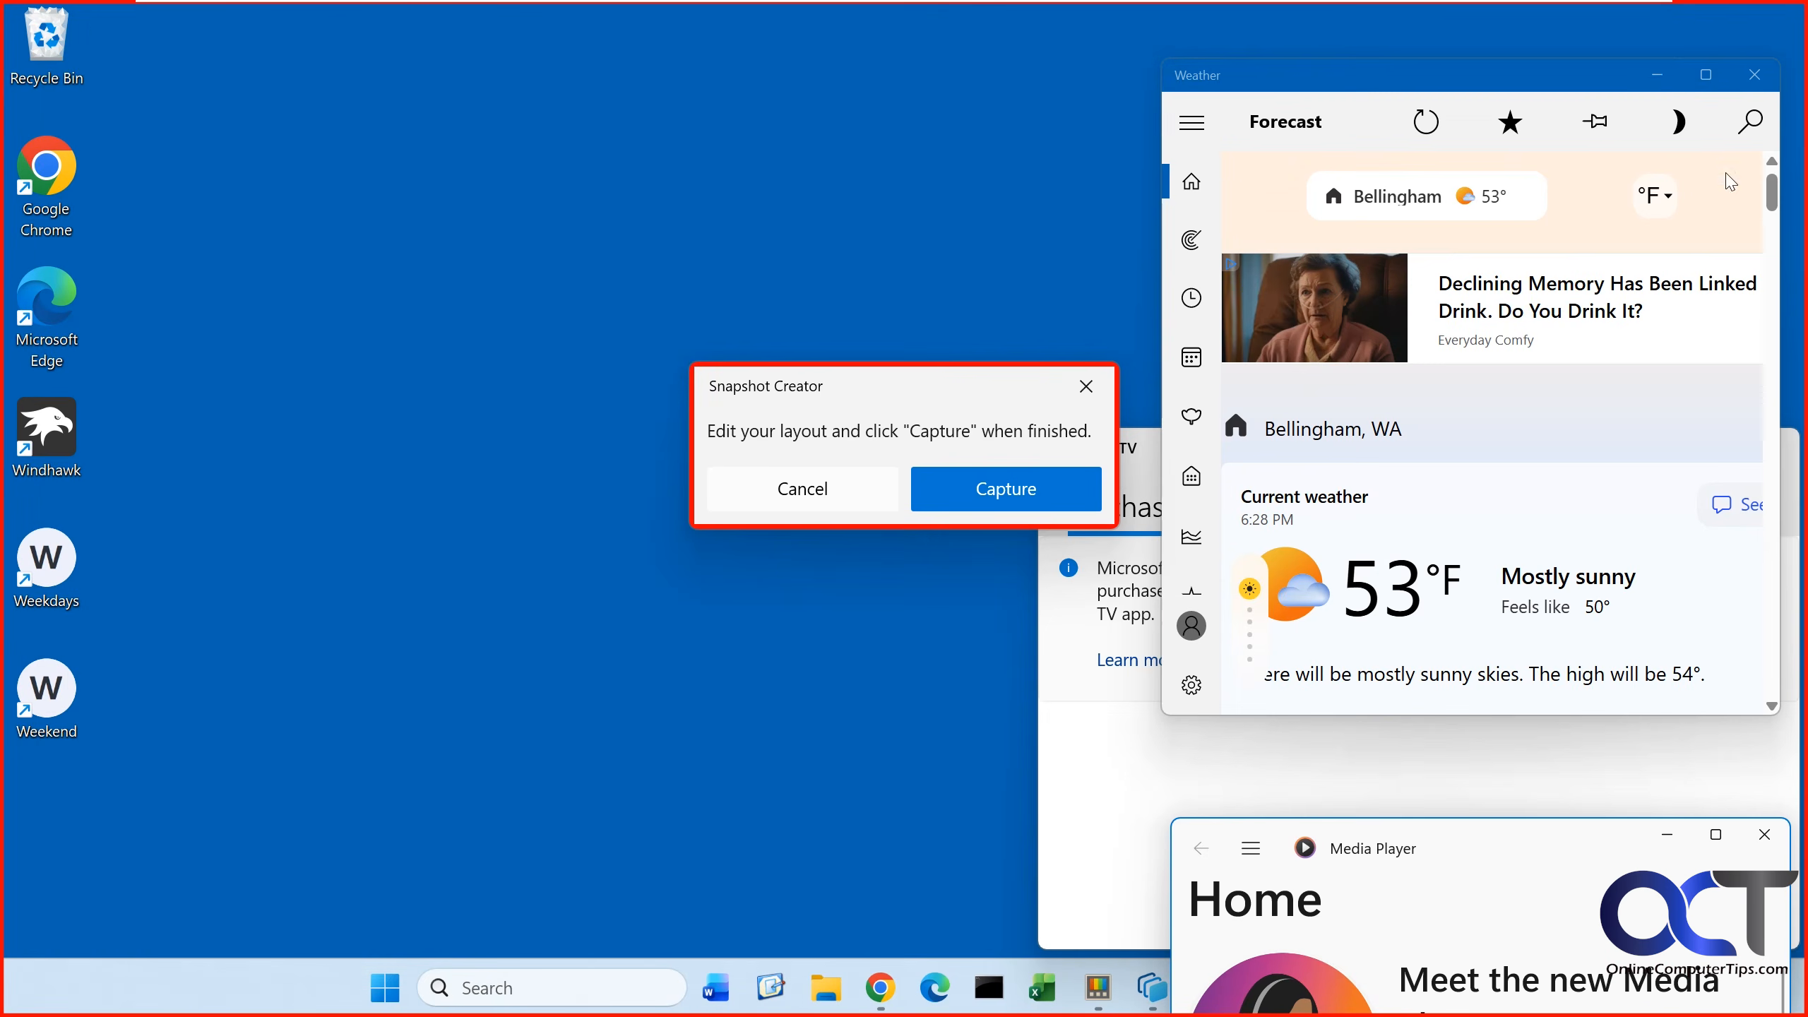
left_click(1657, 75)
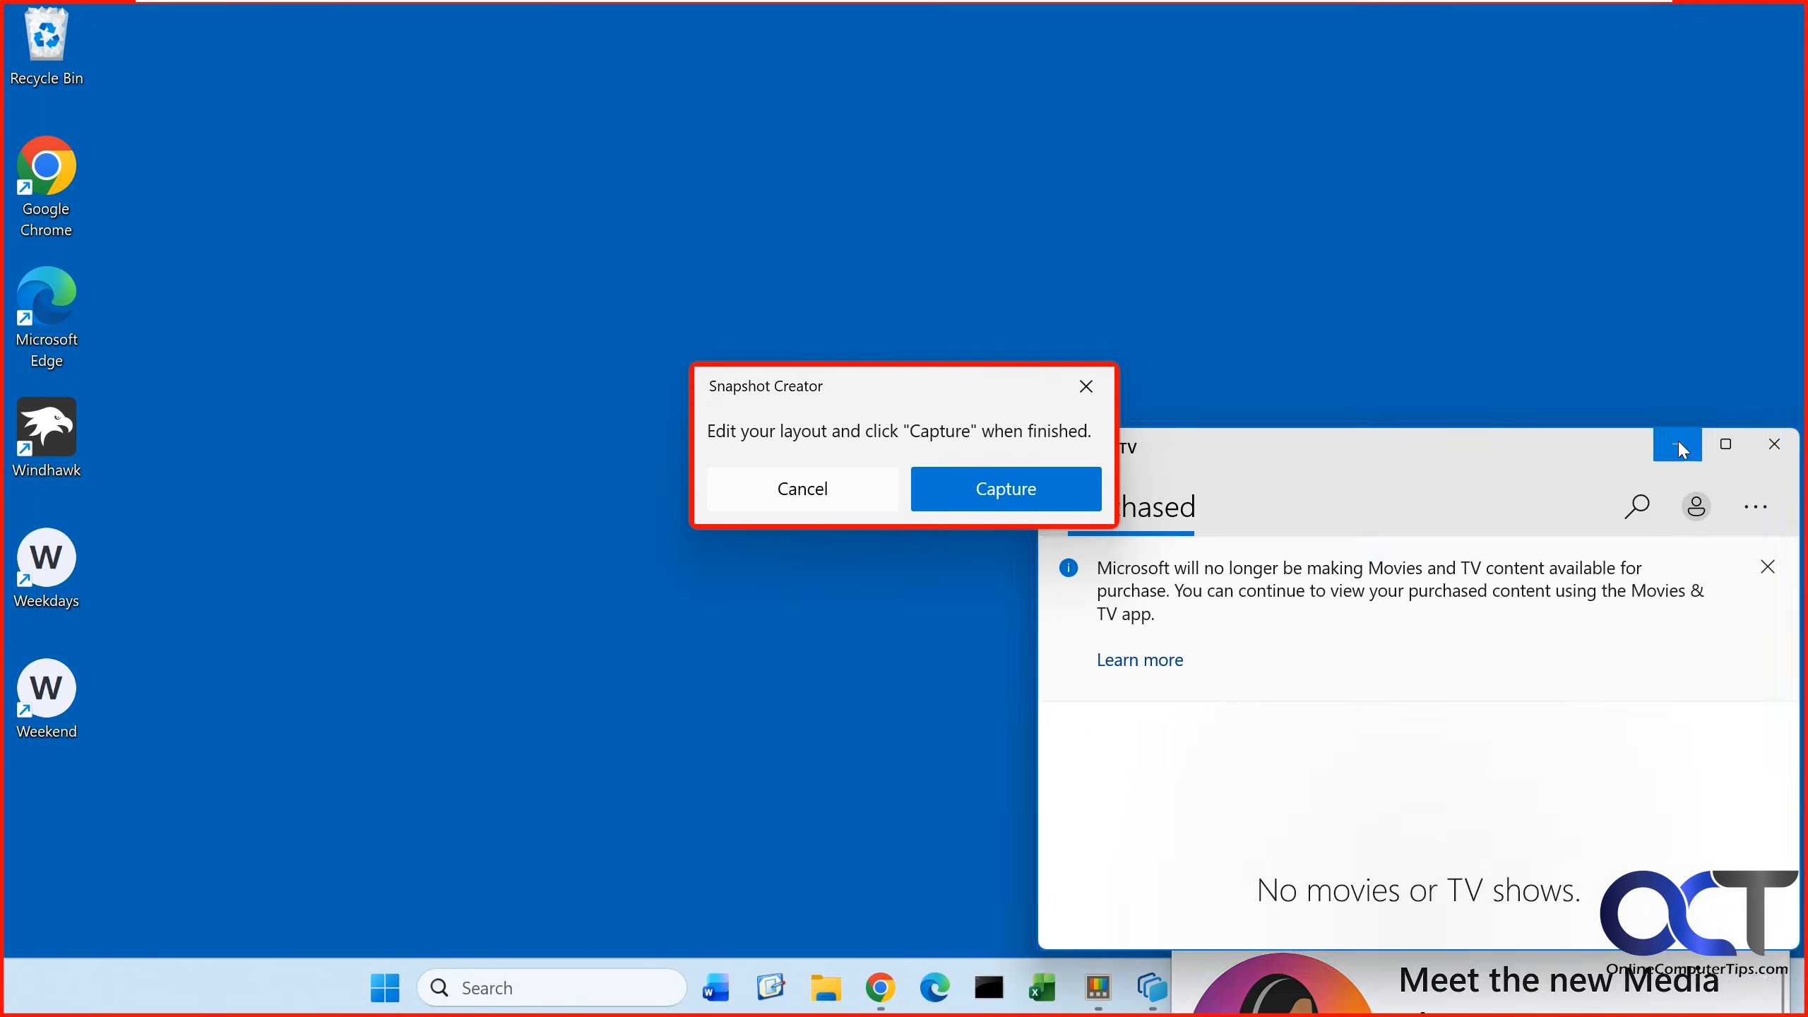
left_click(1678, 448)
left_click_drag(1622, 848, 1620, 477)
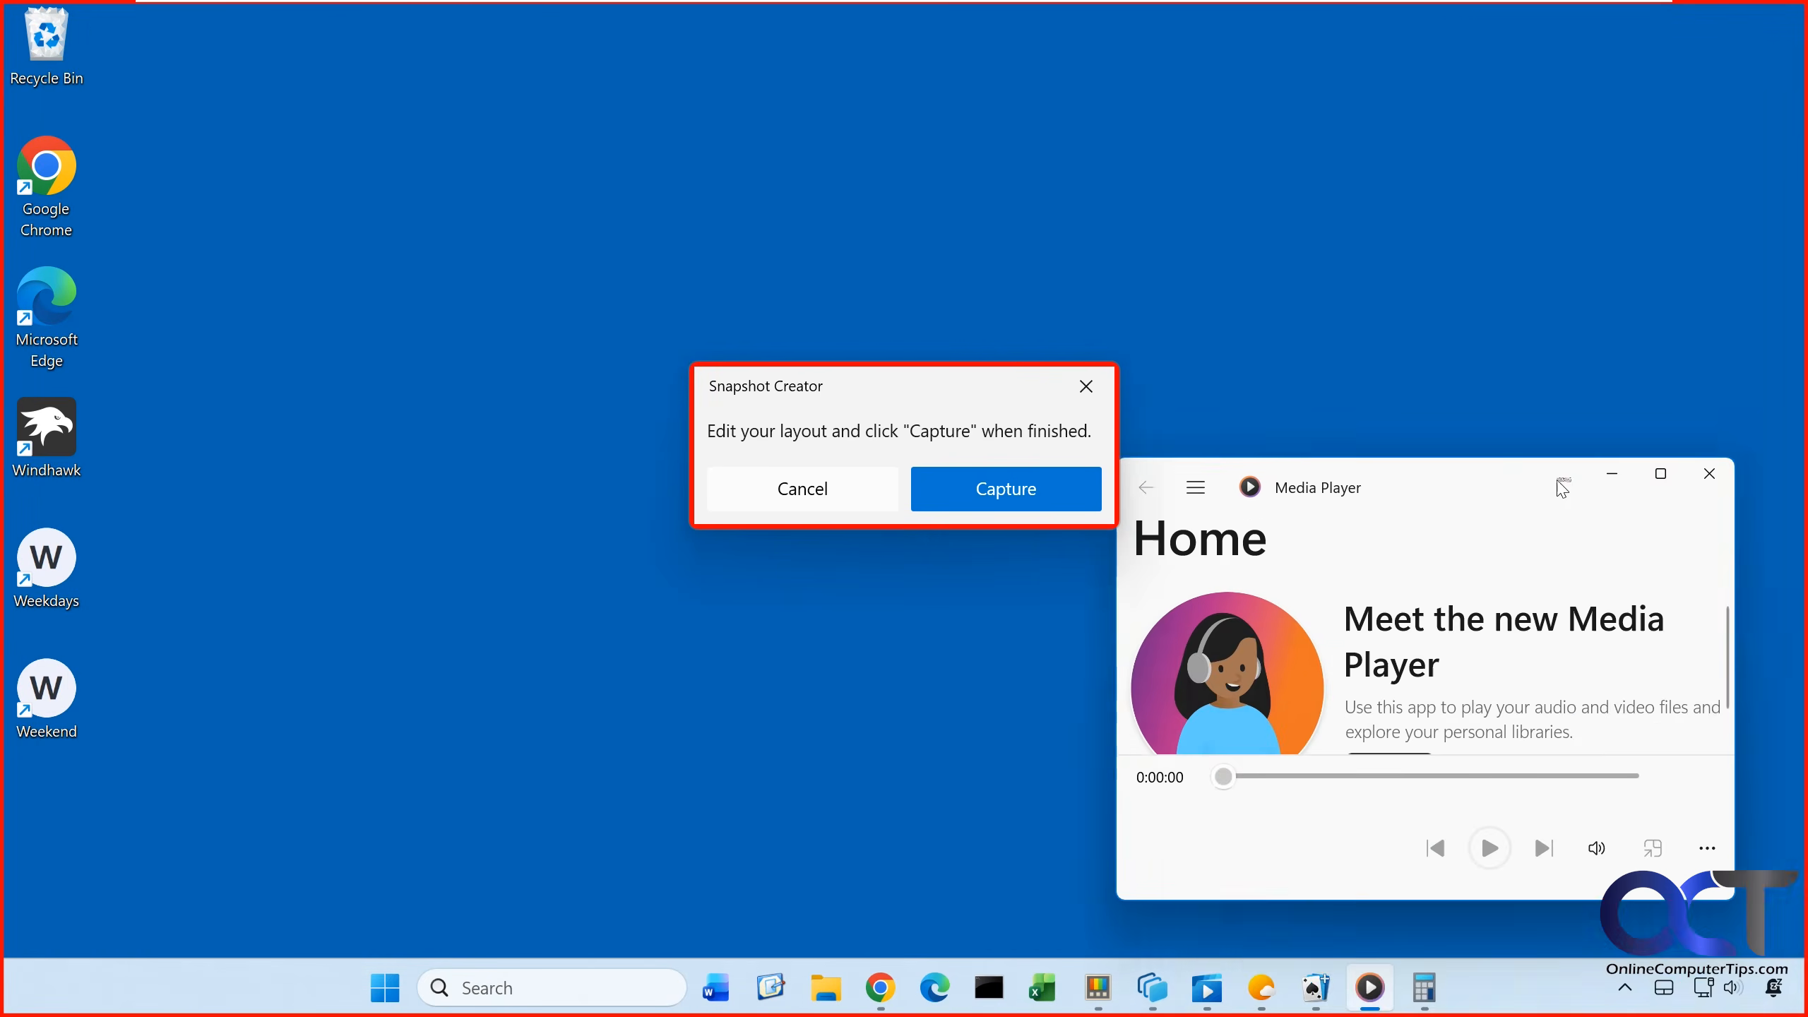
left_click(1612, 473)
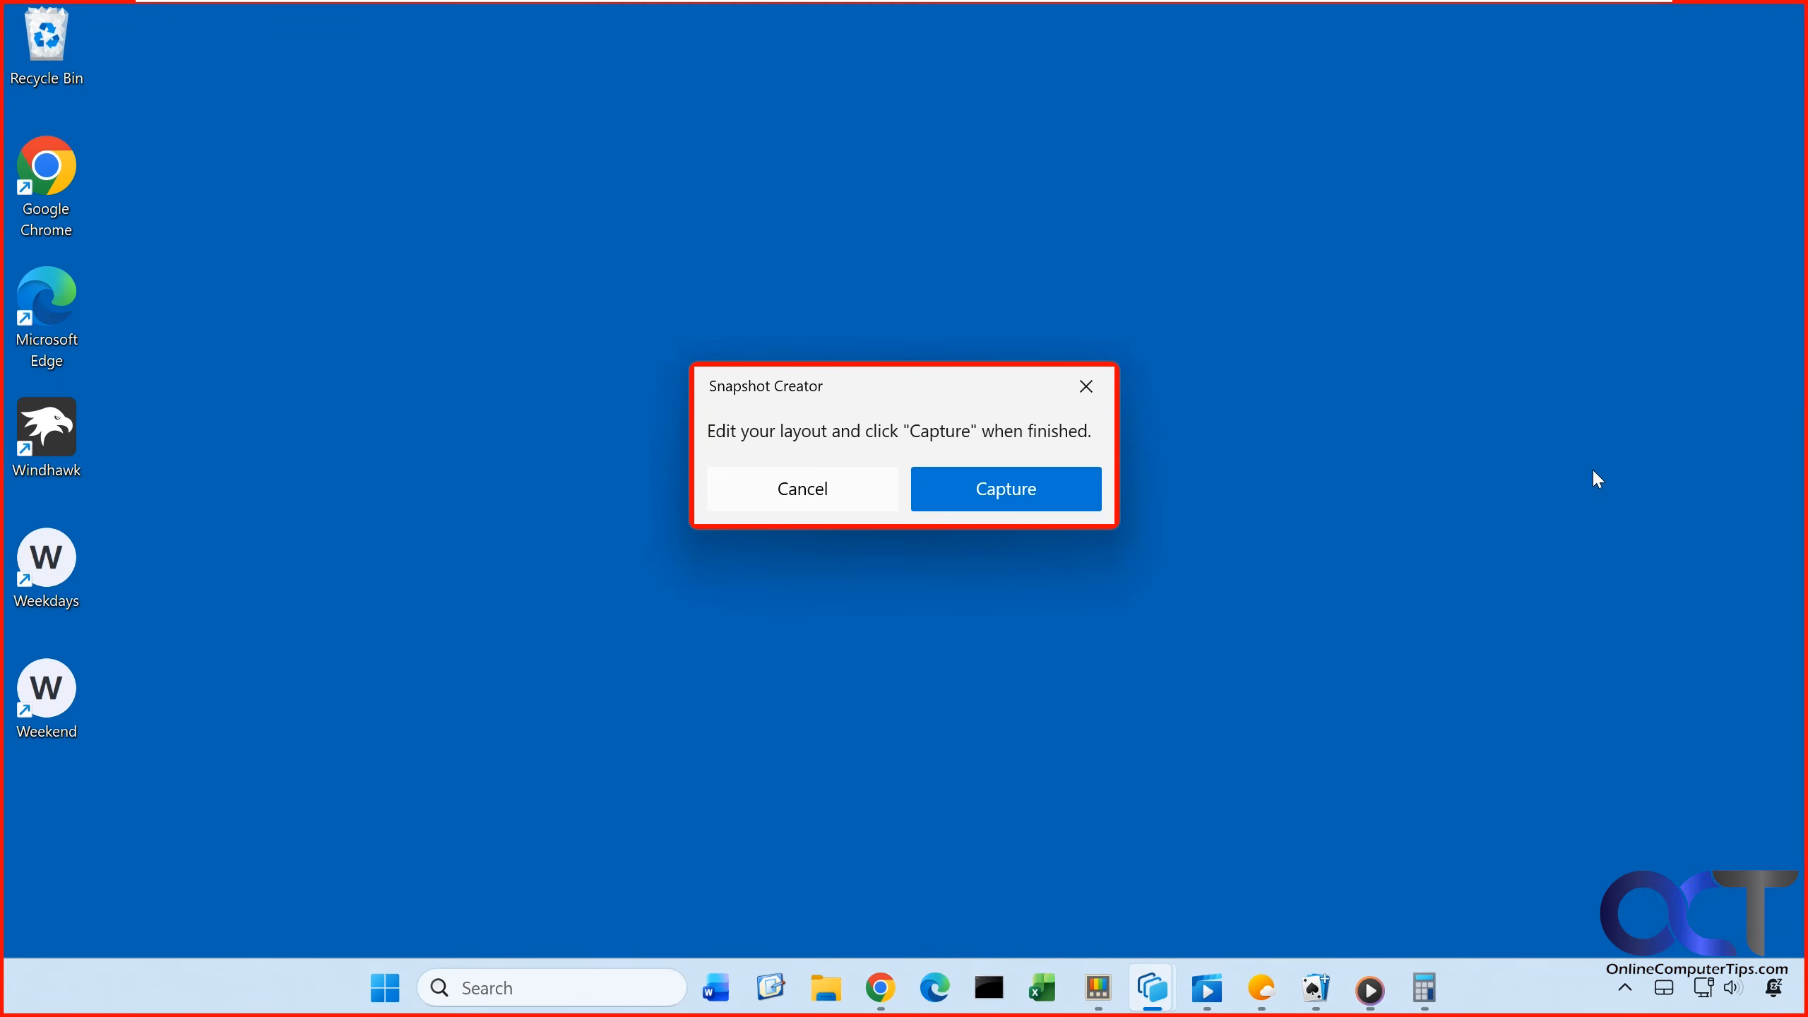
left_click(1014, 499)
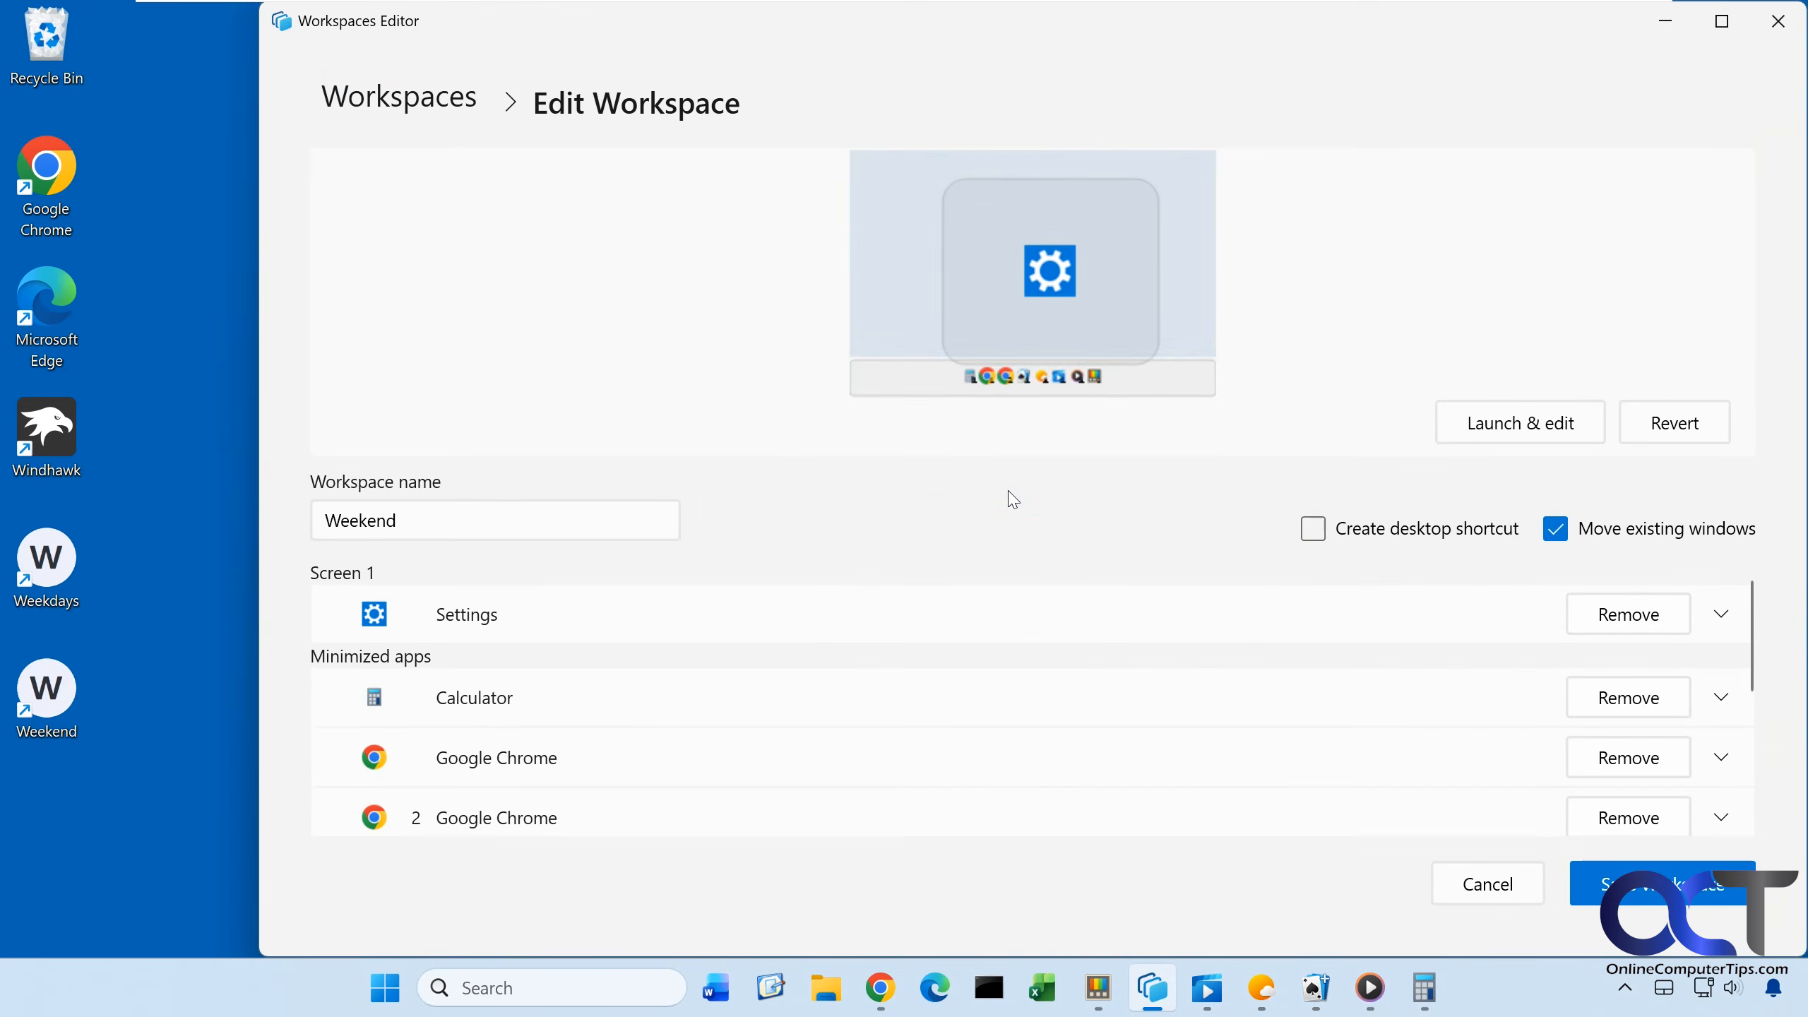
left_click(1634, 895)
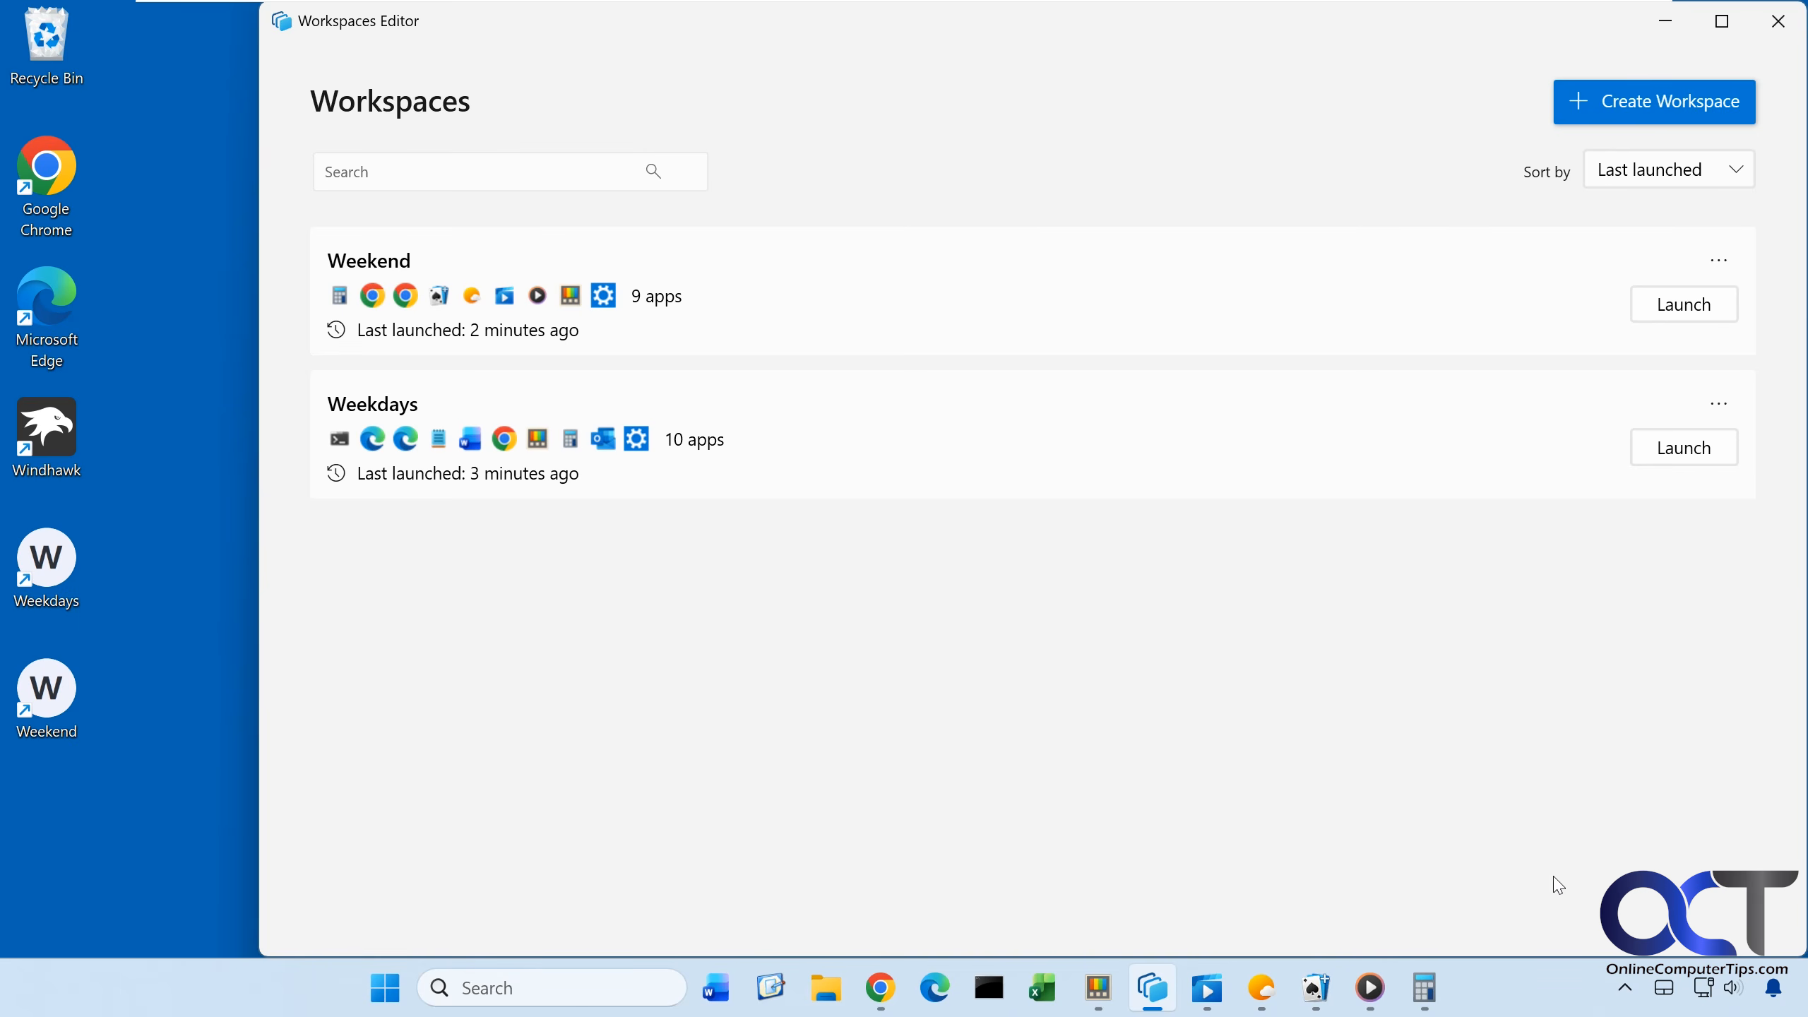
Minimize the Workspaces Editor, move the Weather window toward the screen's middle, and relaunch the Weekend workspace from its desktop shortcut
left_click(1665, 20)
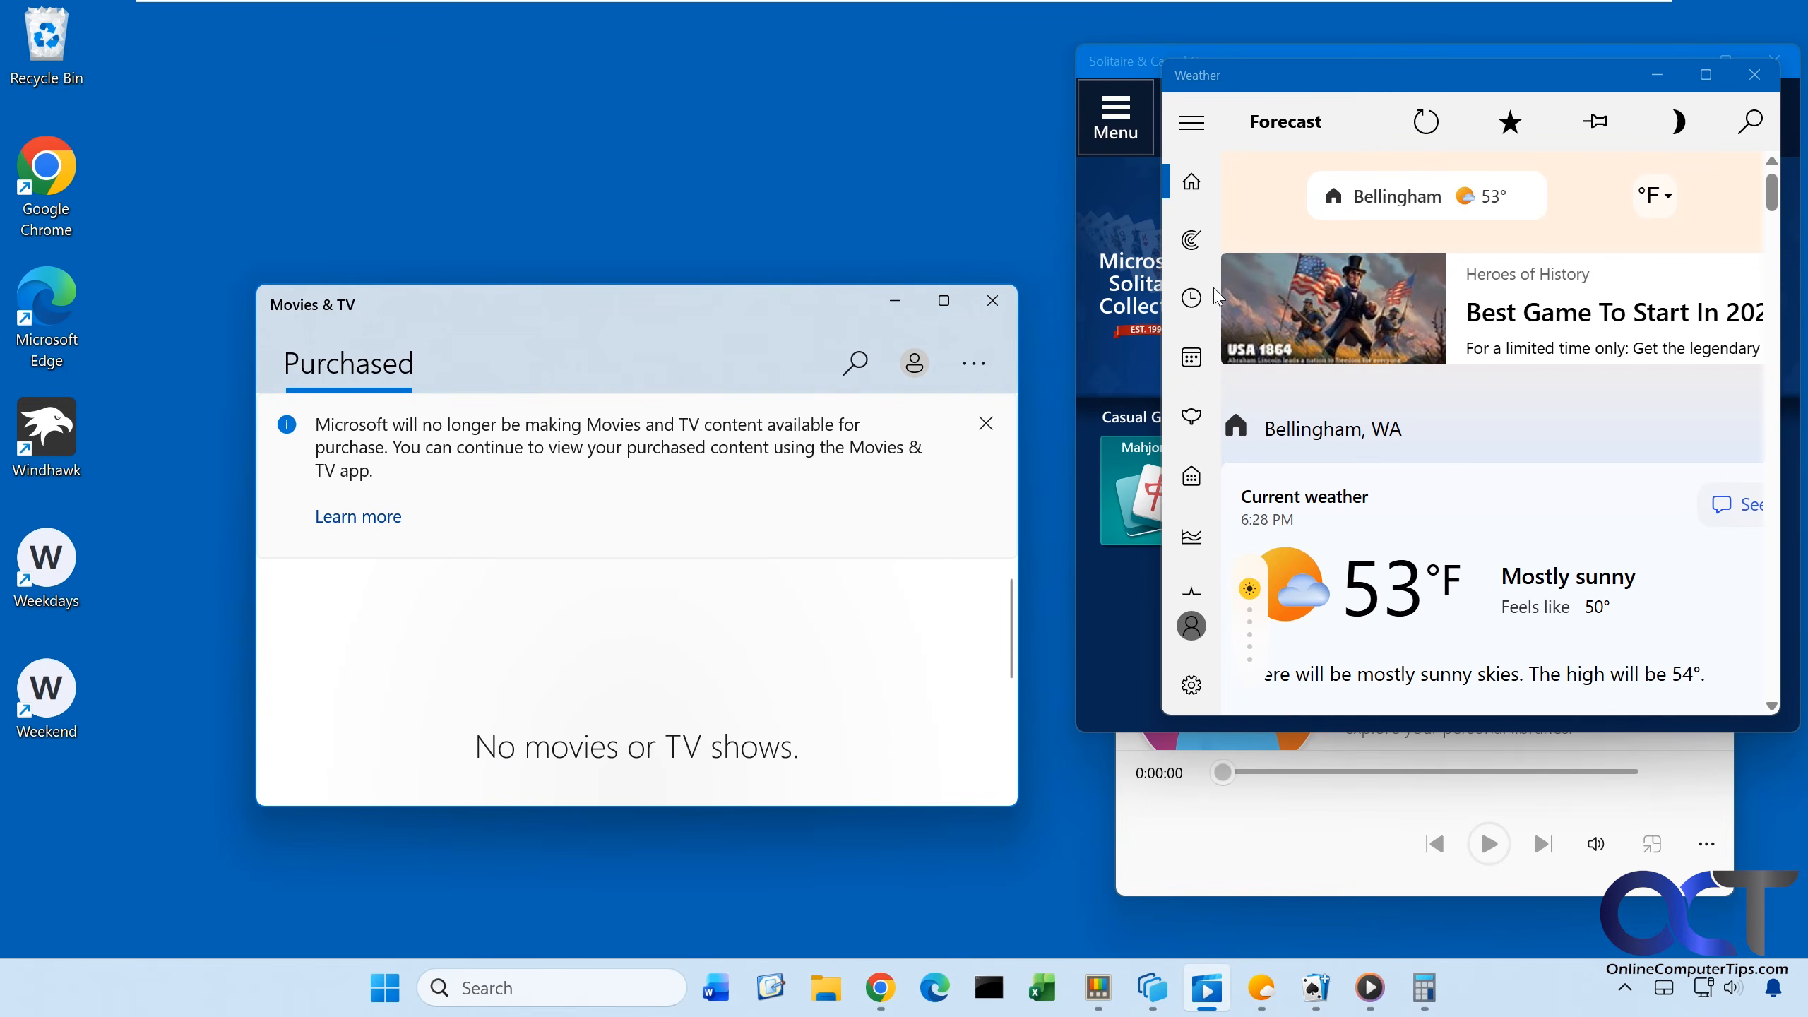
left_click_drag(1377, 83, 821, 133)
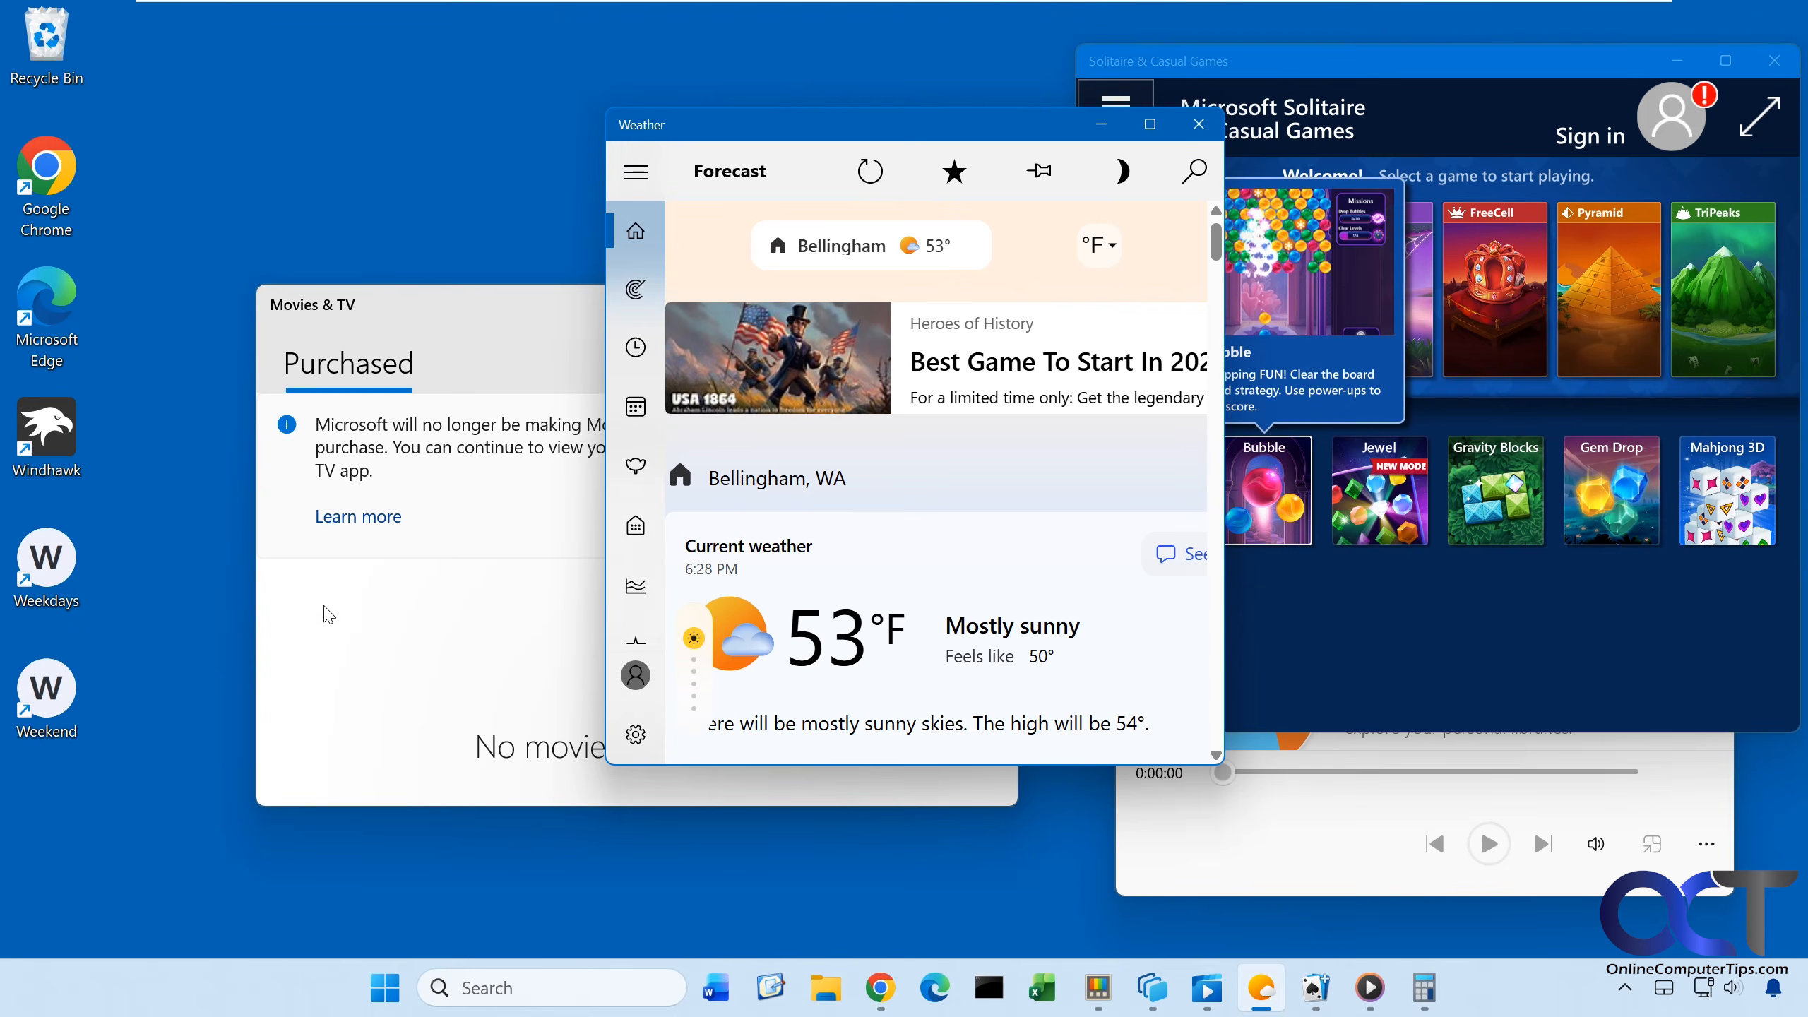
double_click(71, 697)
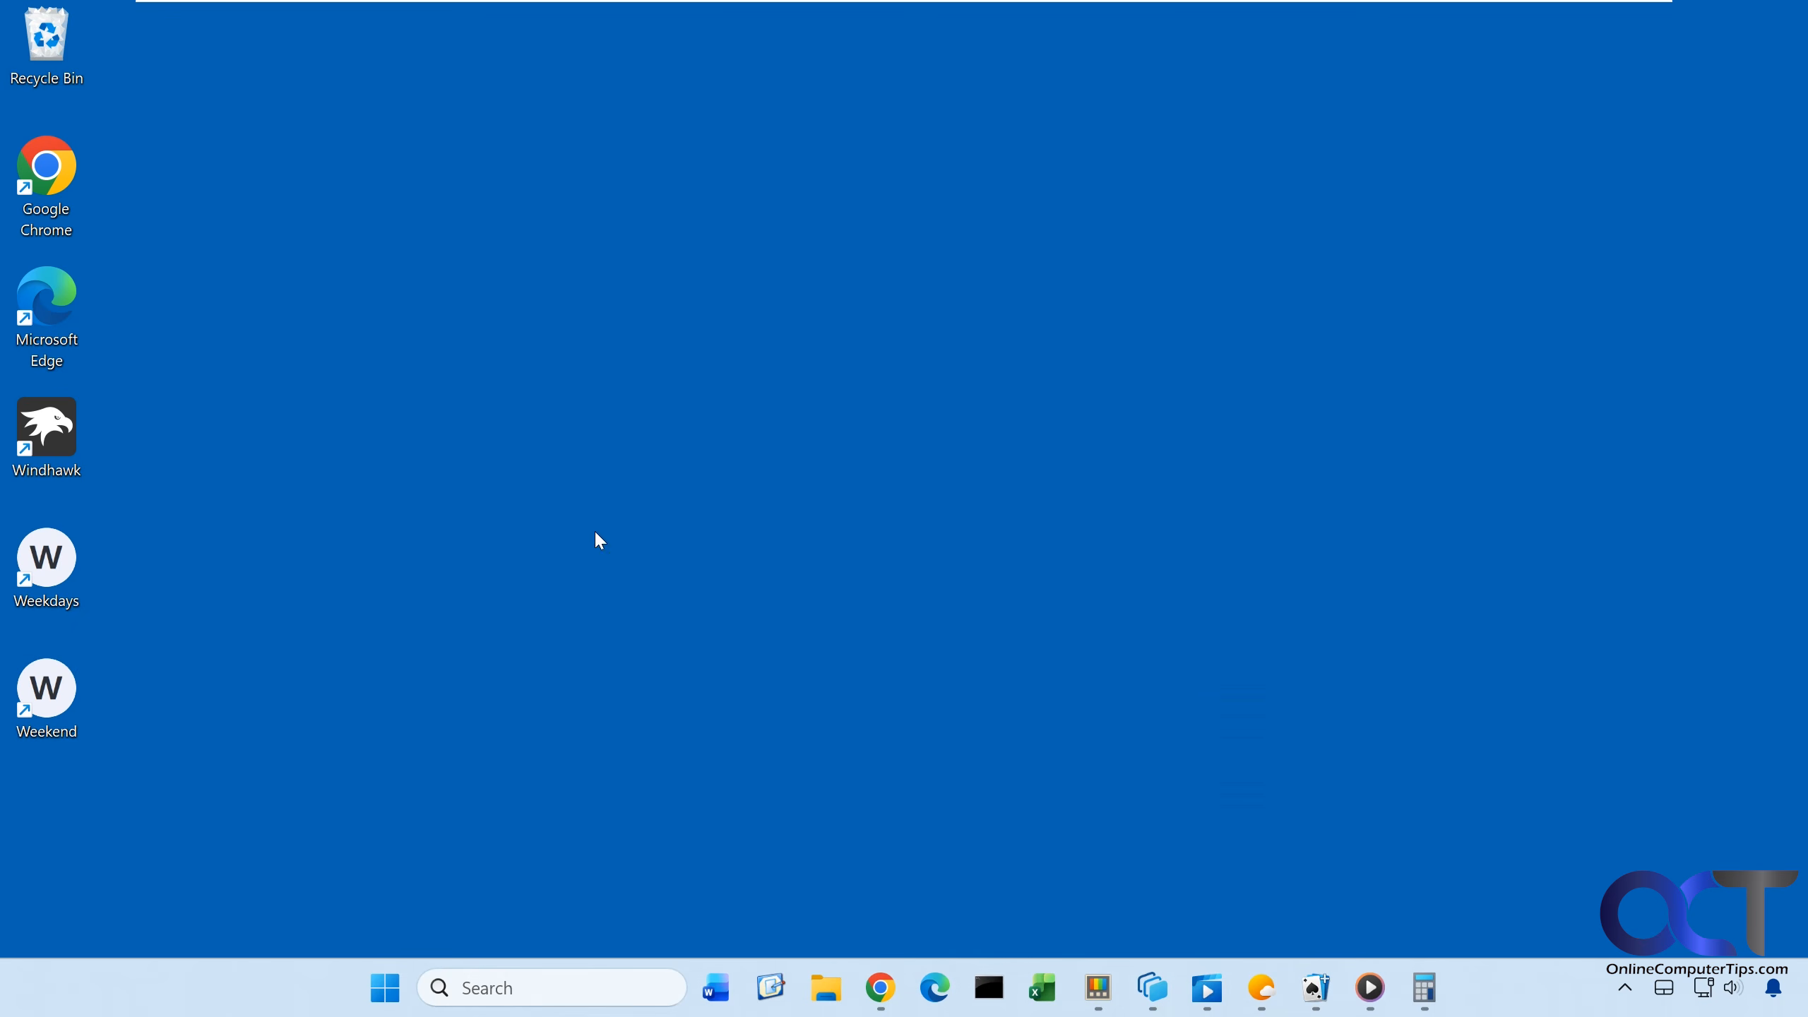
Start creating a new workspace in the Workspaces Editor and open Excel and Command Prompt for the capture
left_click(1154, 985)
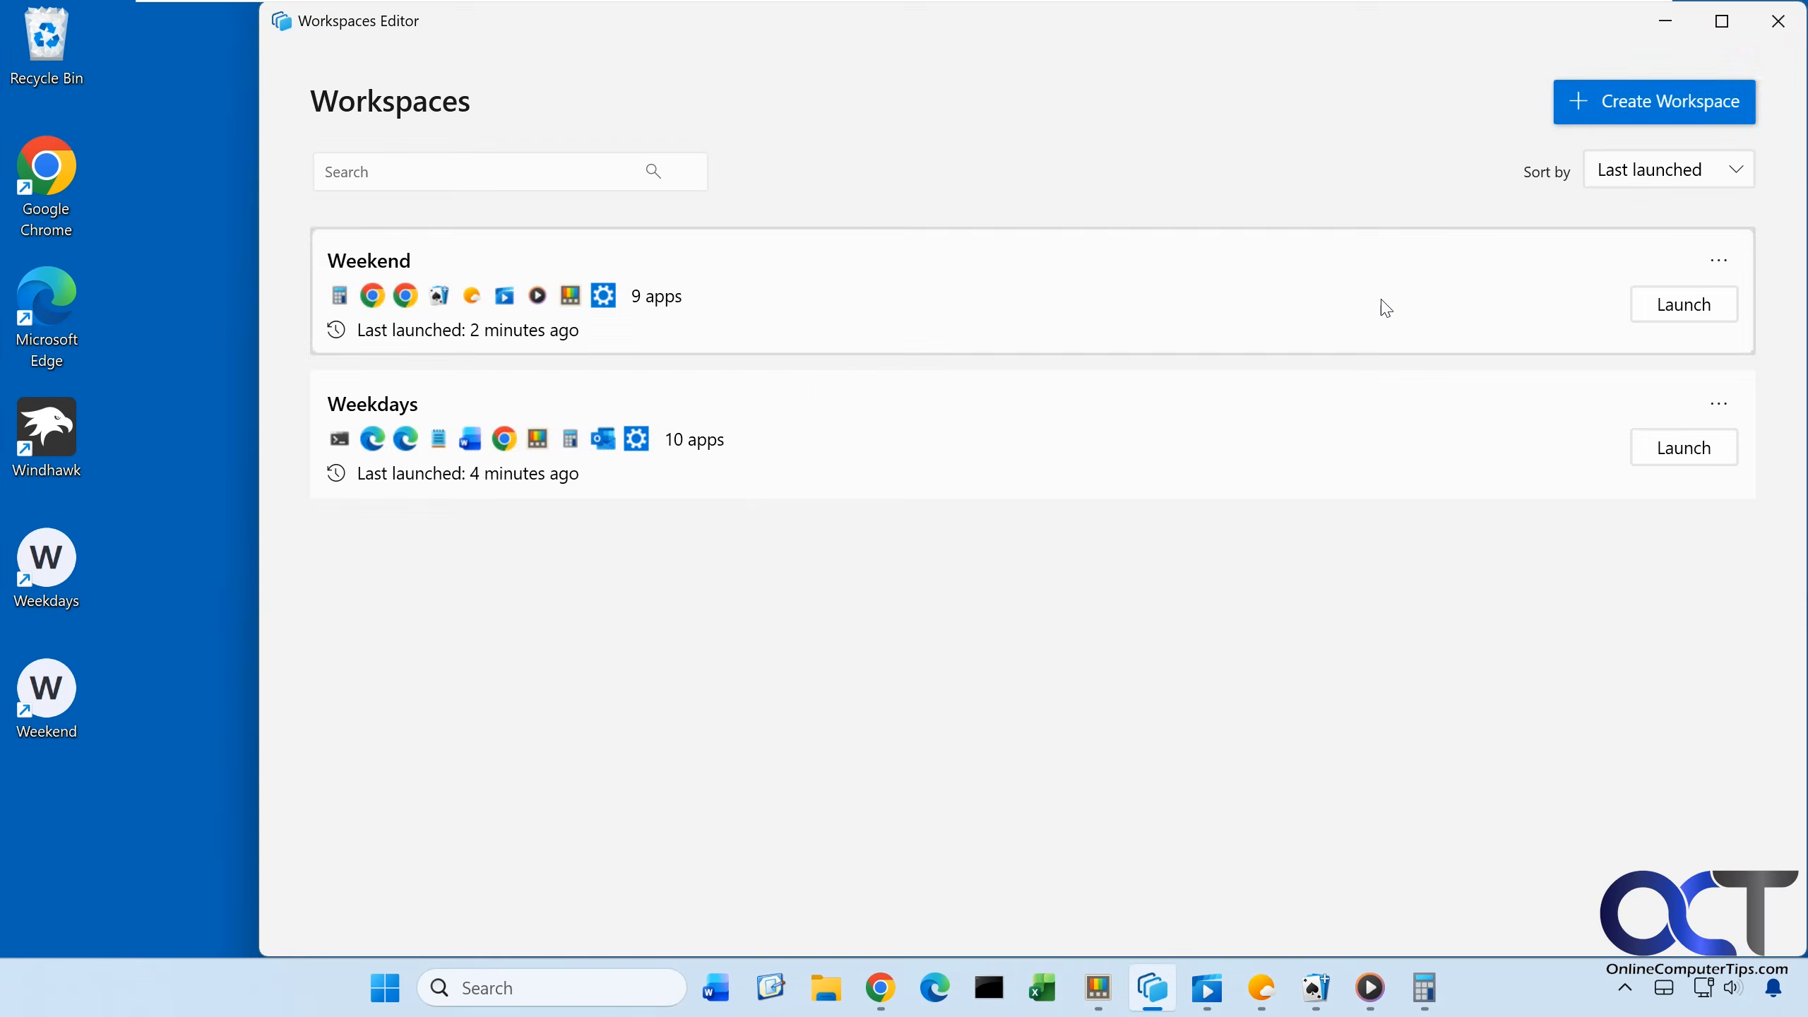
left_click(1644, 100)
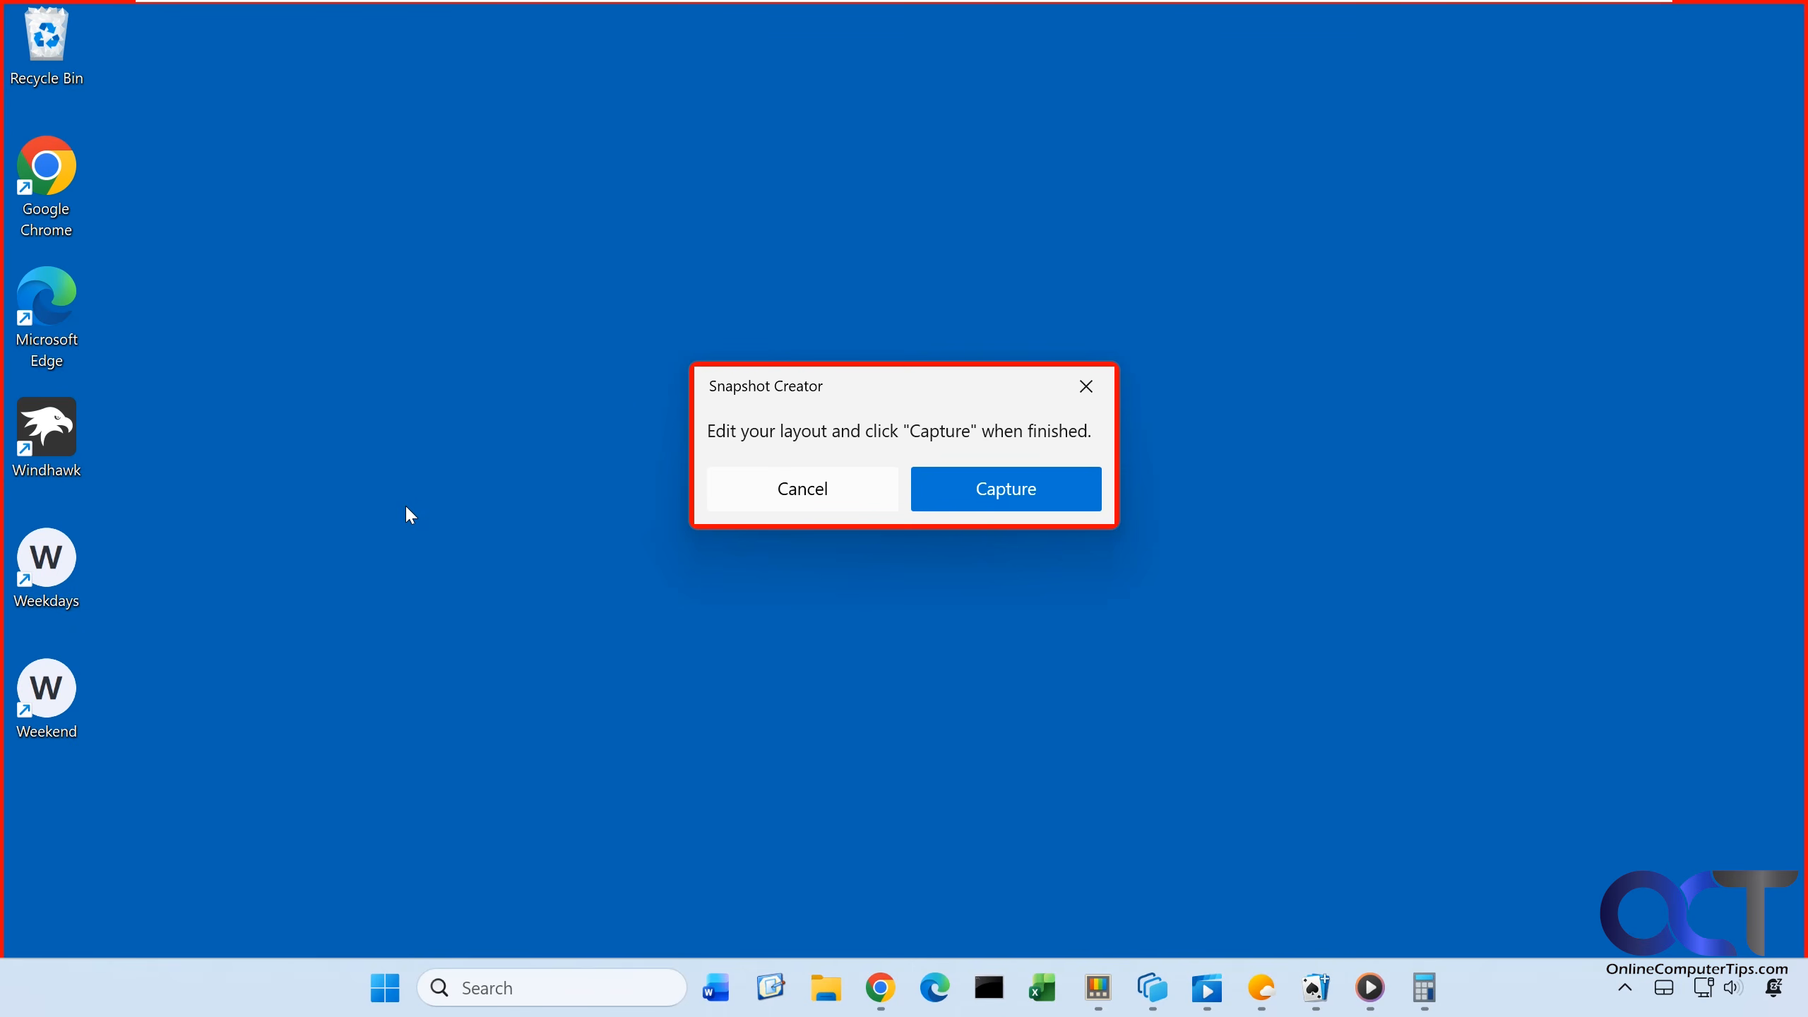
left_click(1039, 980)
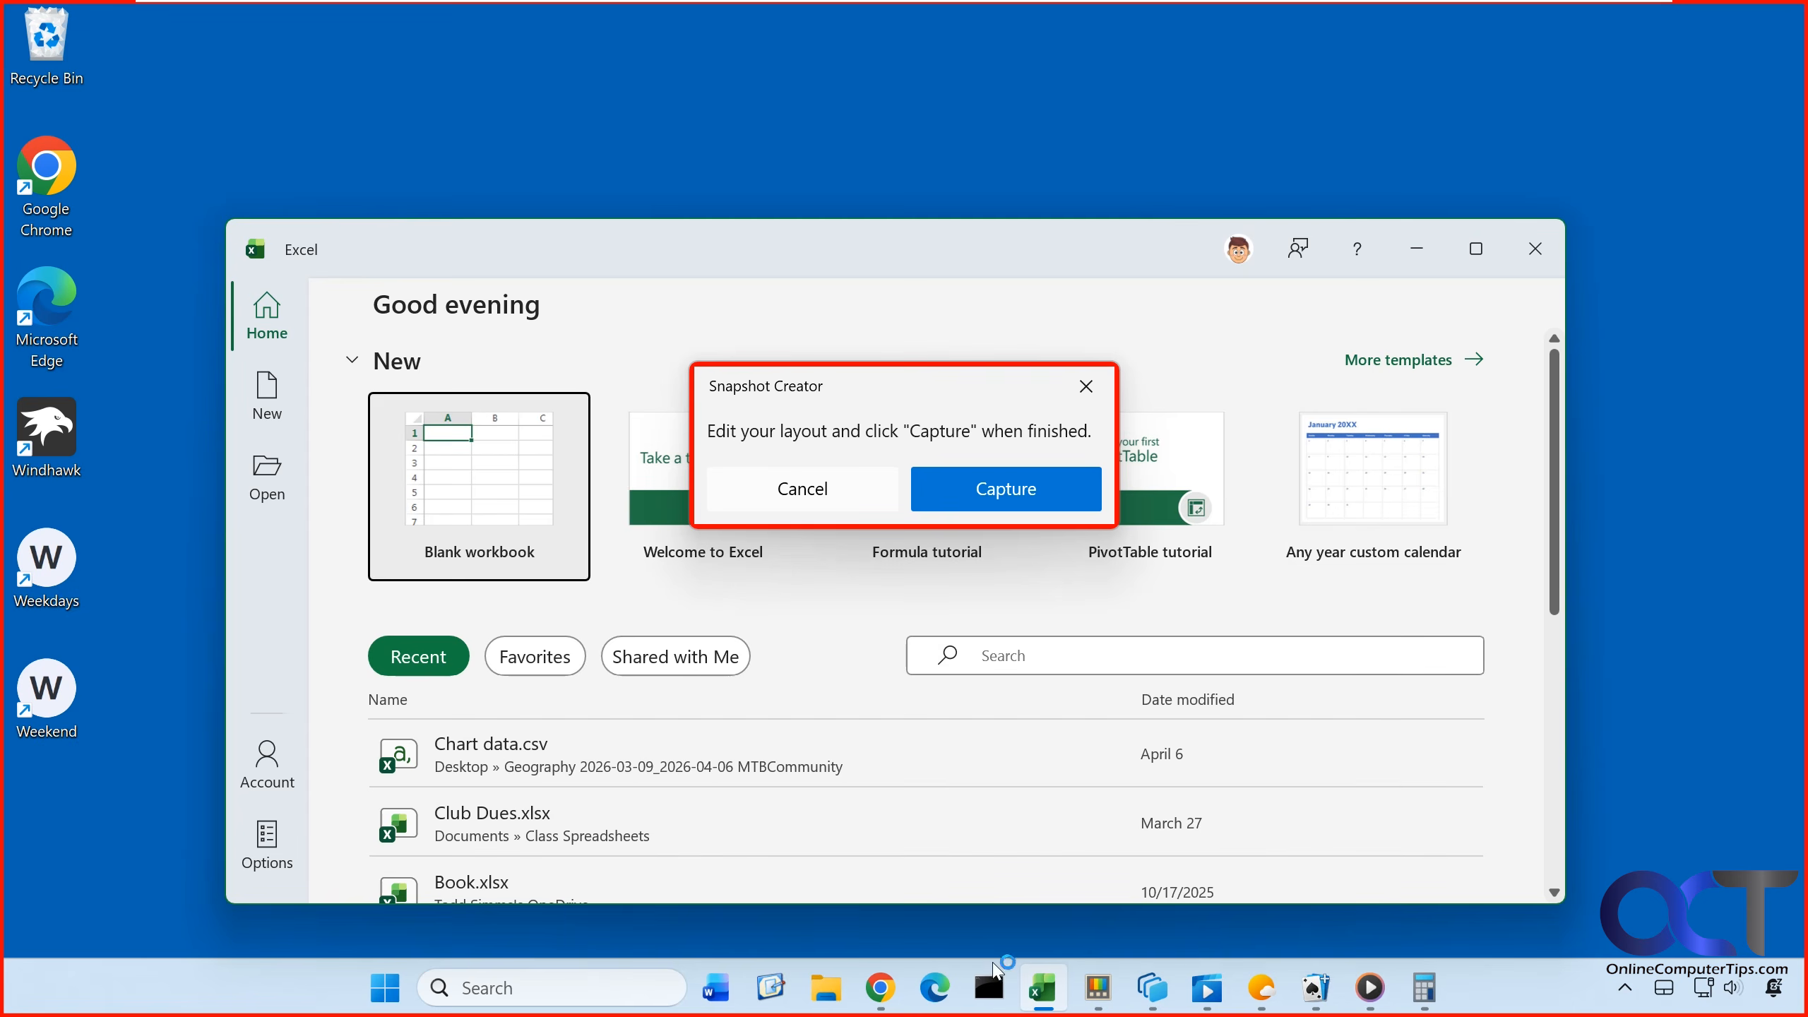
left_click(990, 985)
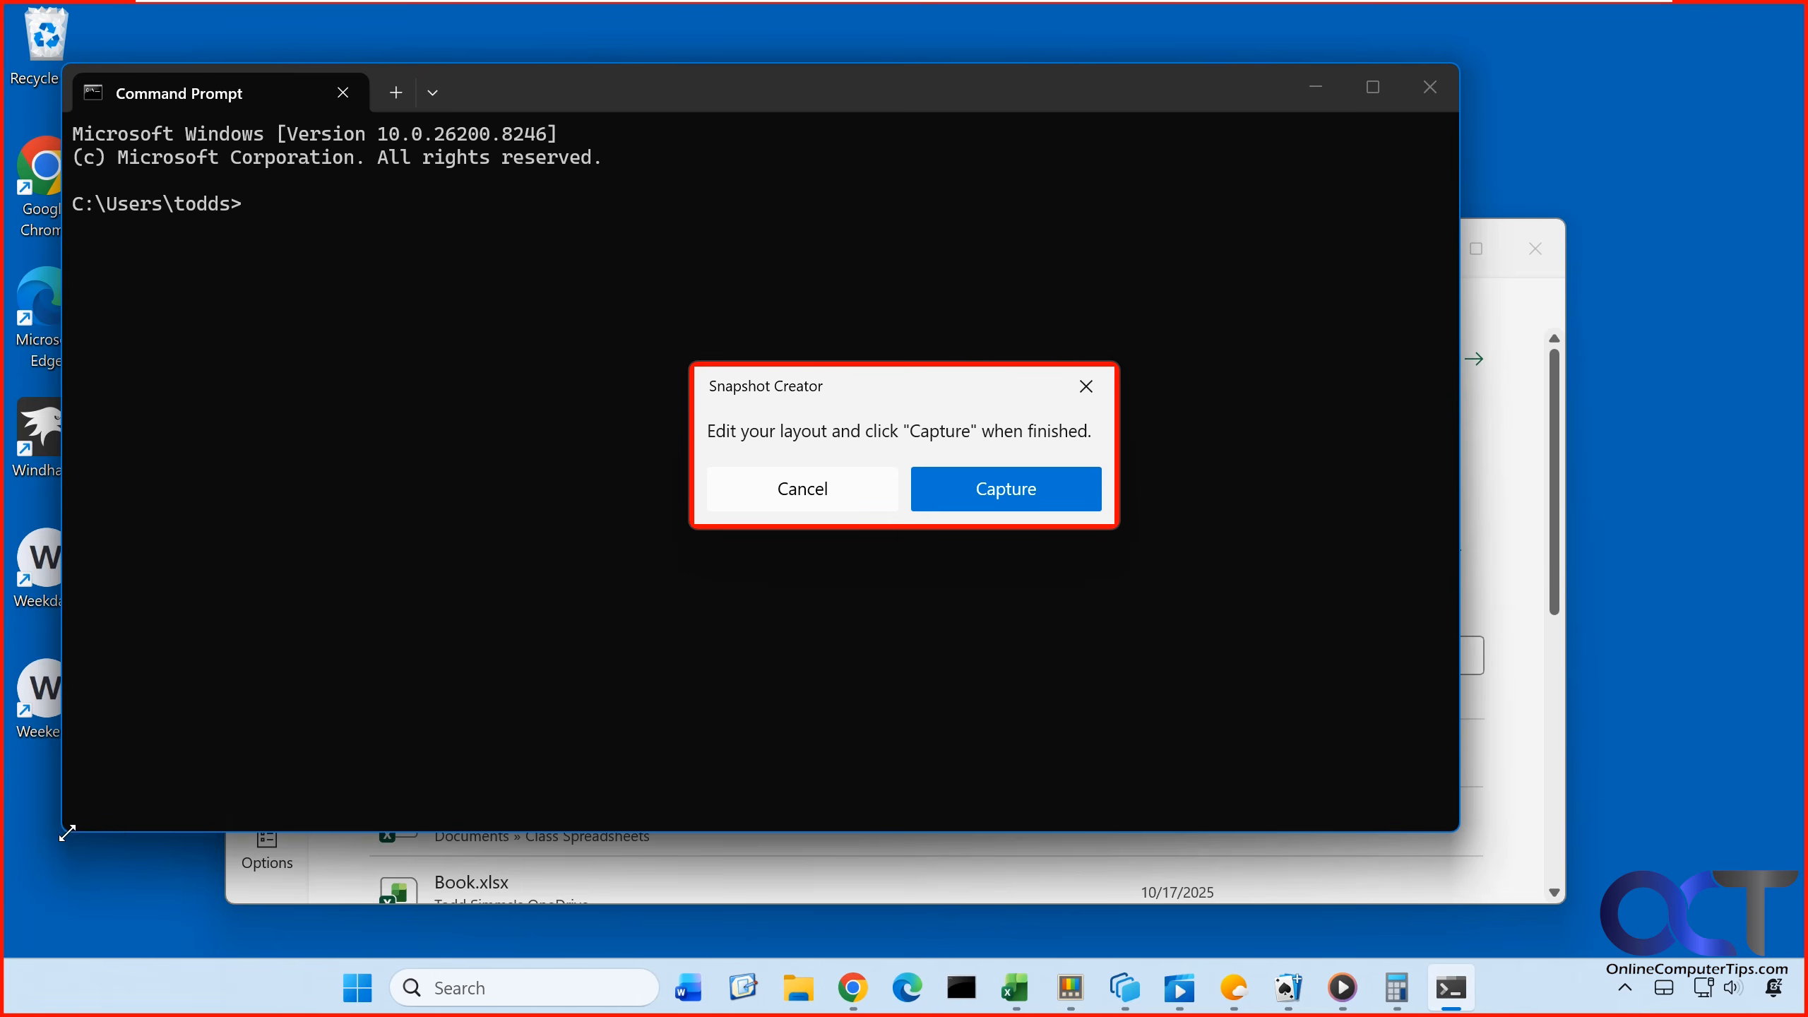
Shrink the Command Prompt window and move it to the desktop's upper-right area, and place the Excel window below it
left_click_drag(68, 827, 896, 399)
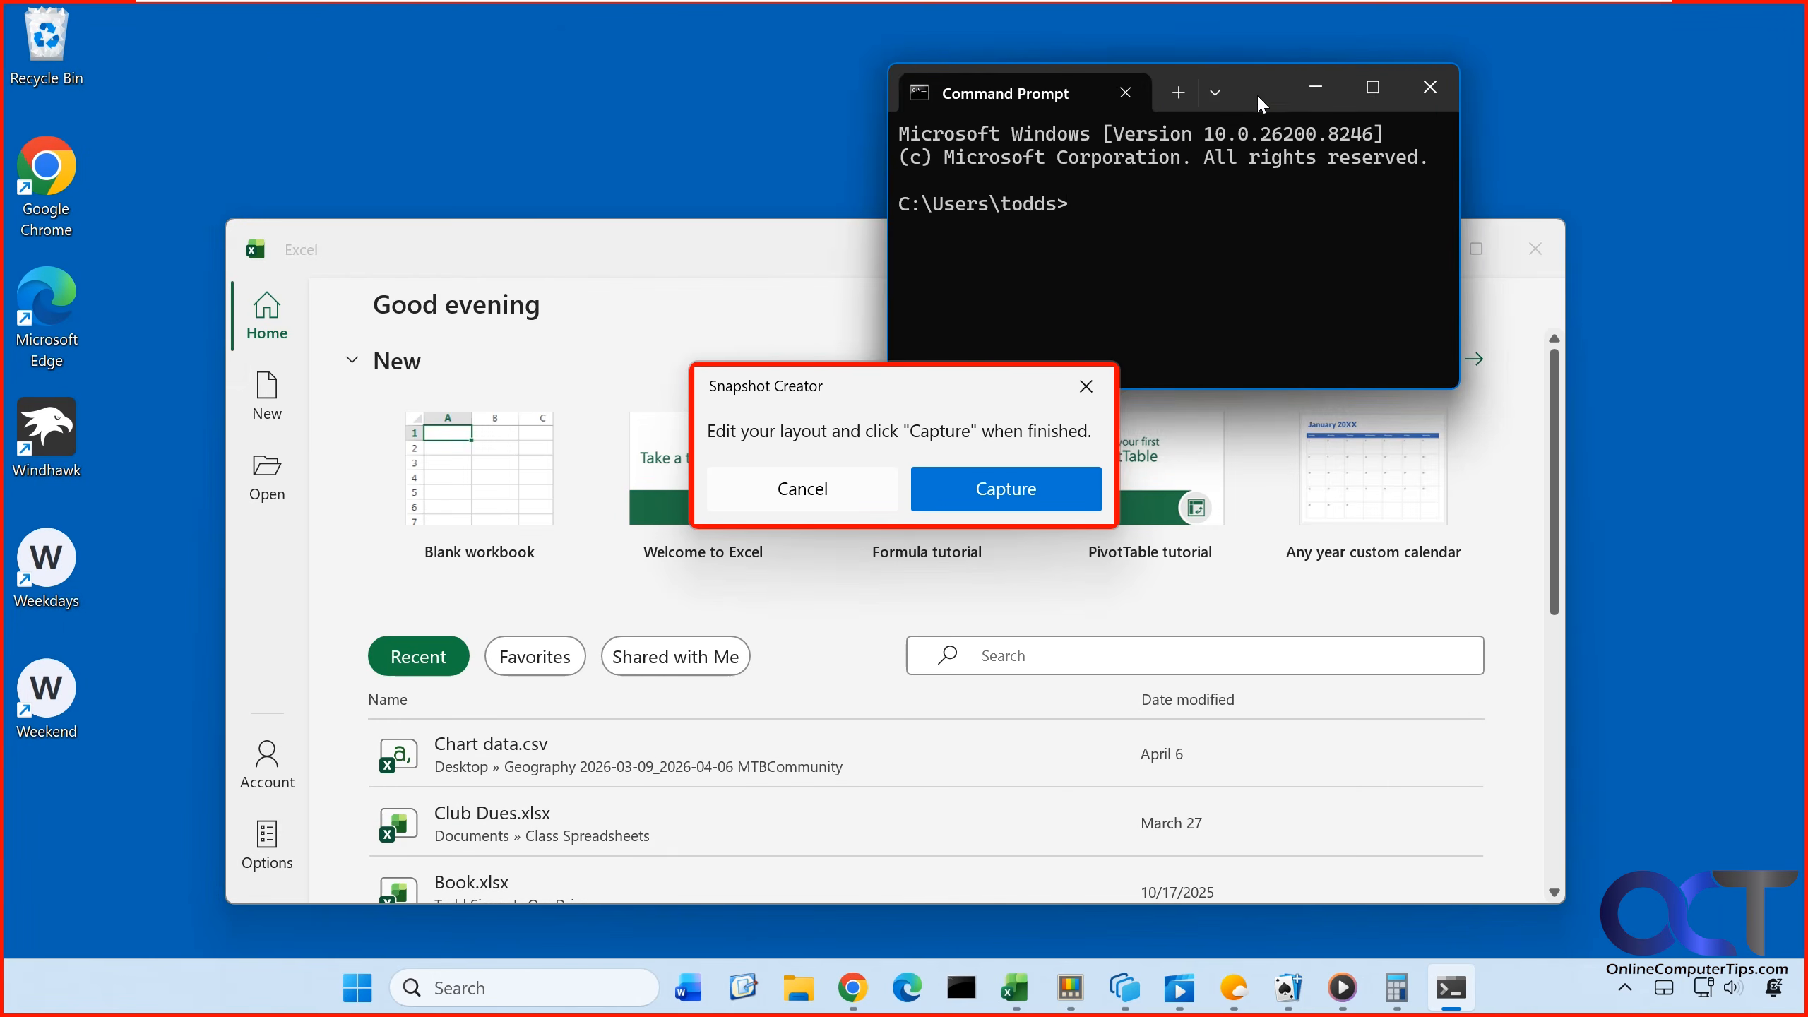
left_click_drag(1274, 85, 1567, 61)
left_click_drag(822, 255, 1036, 293)
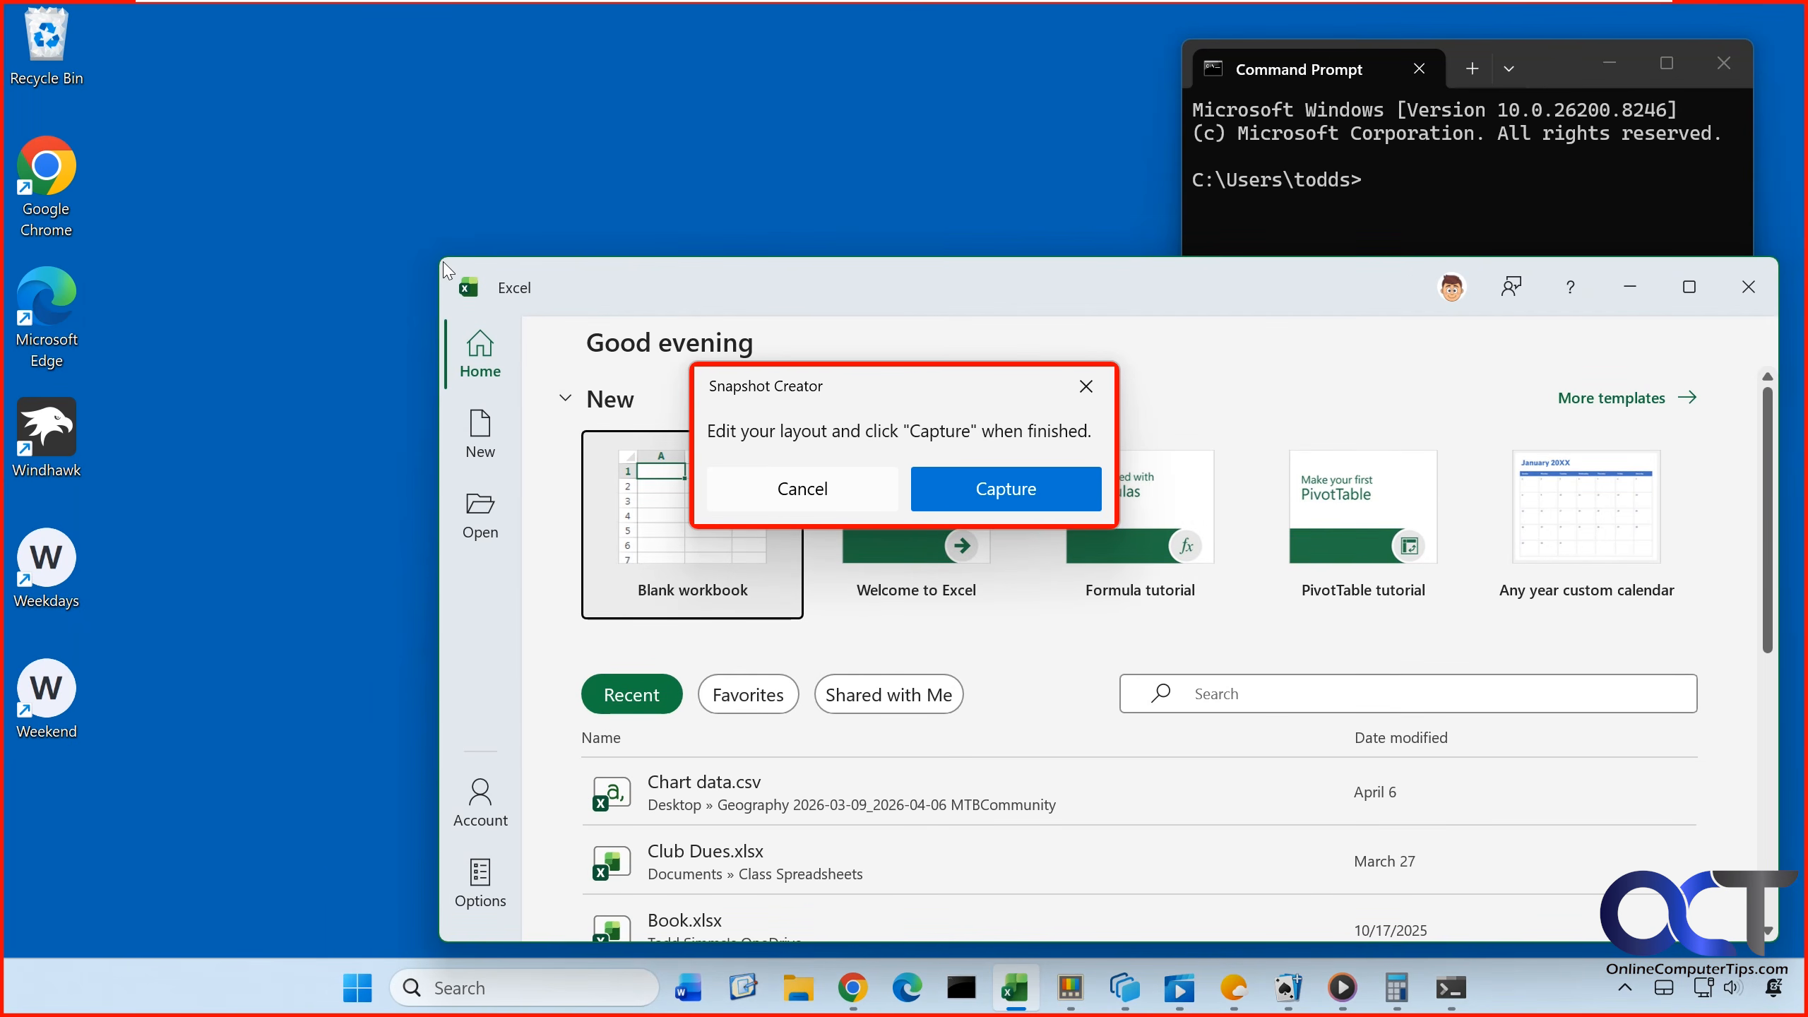
Shrink the Excel window beneath Command Prompt, and place a smaller File Explorer window showing Pictures in the desktop's upper-left area
left_click_drag(439, 261, 1203, 432)
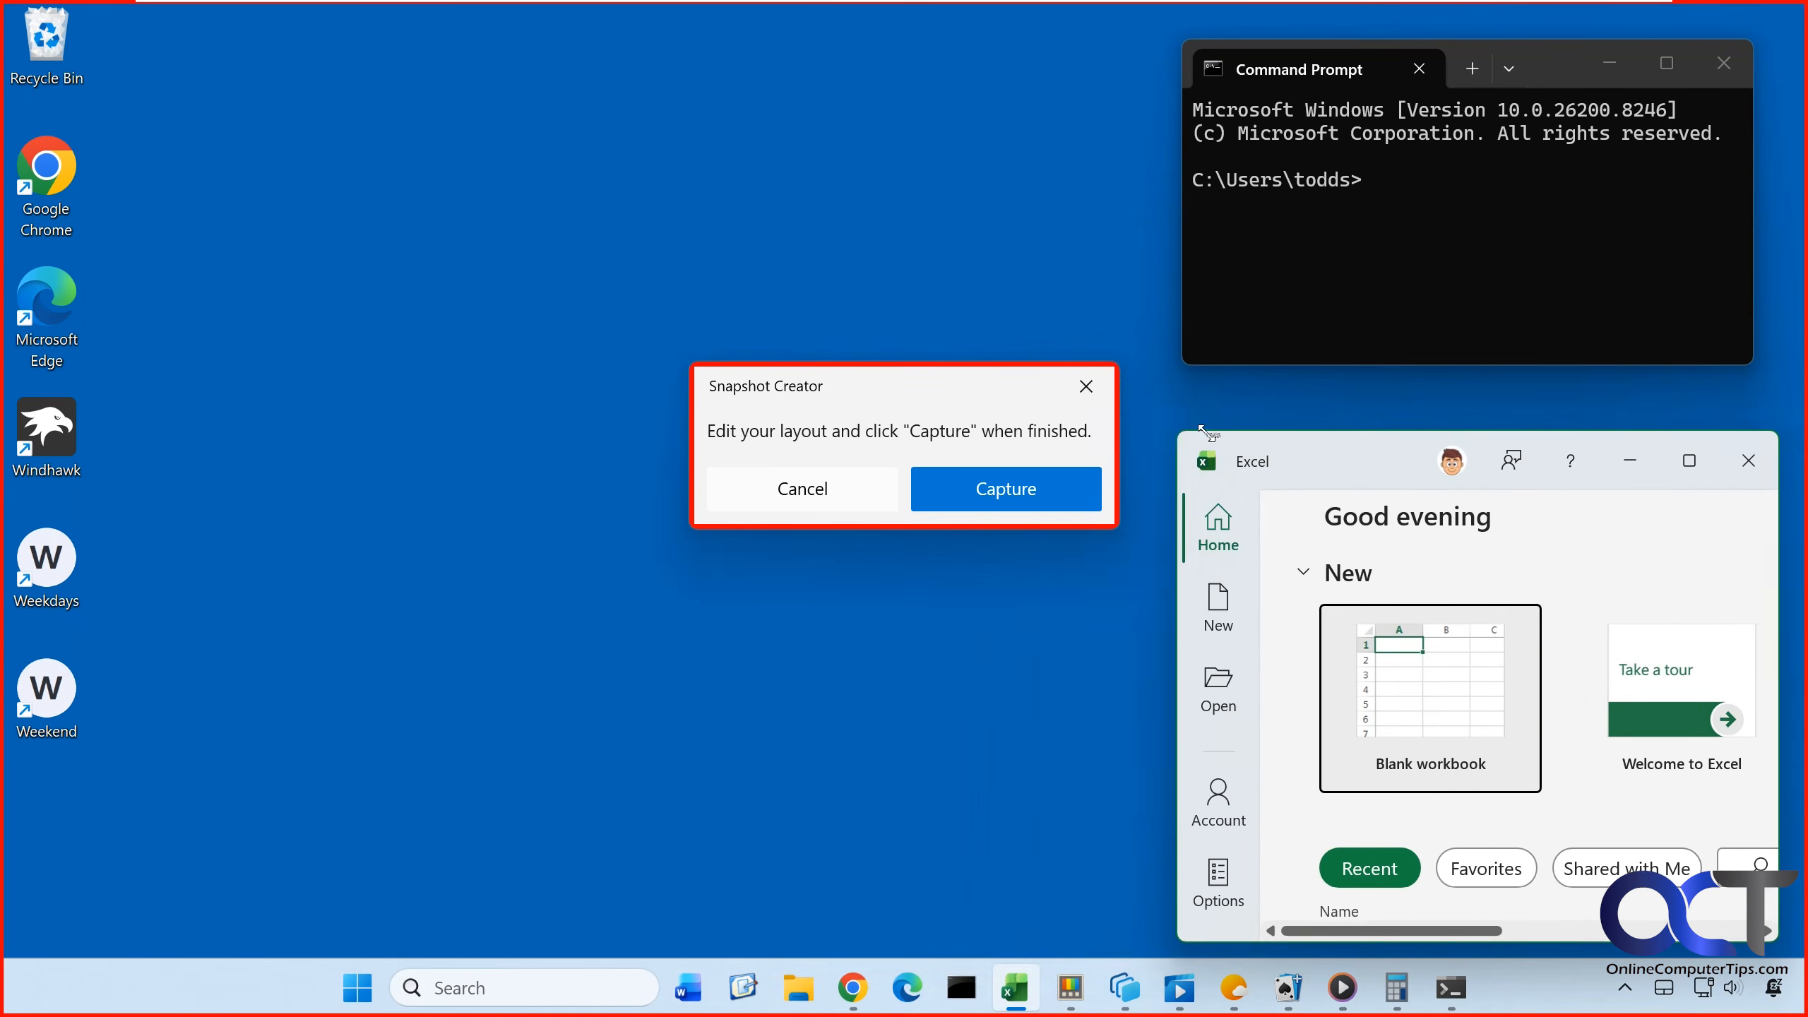
left_click(809, 985)
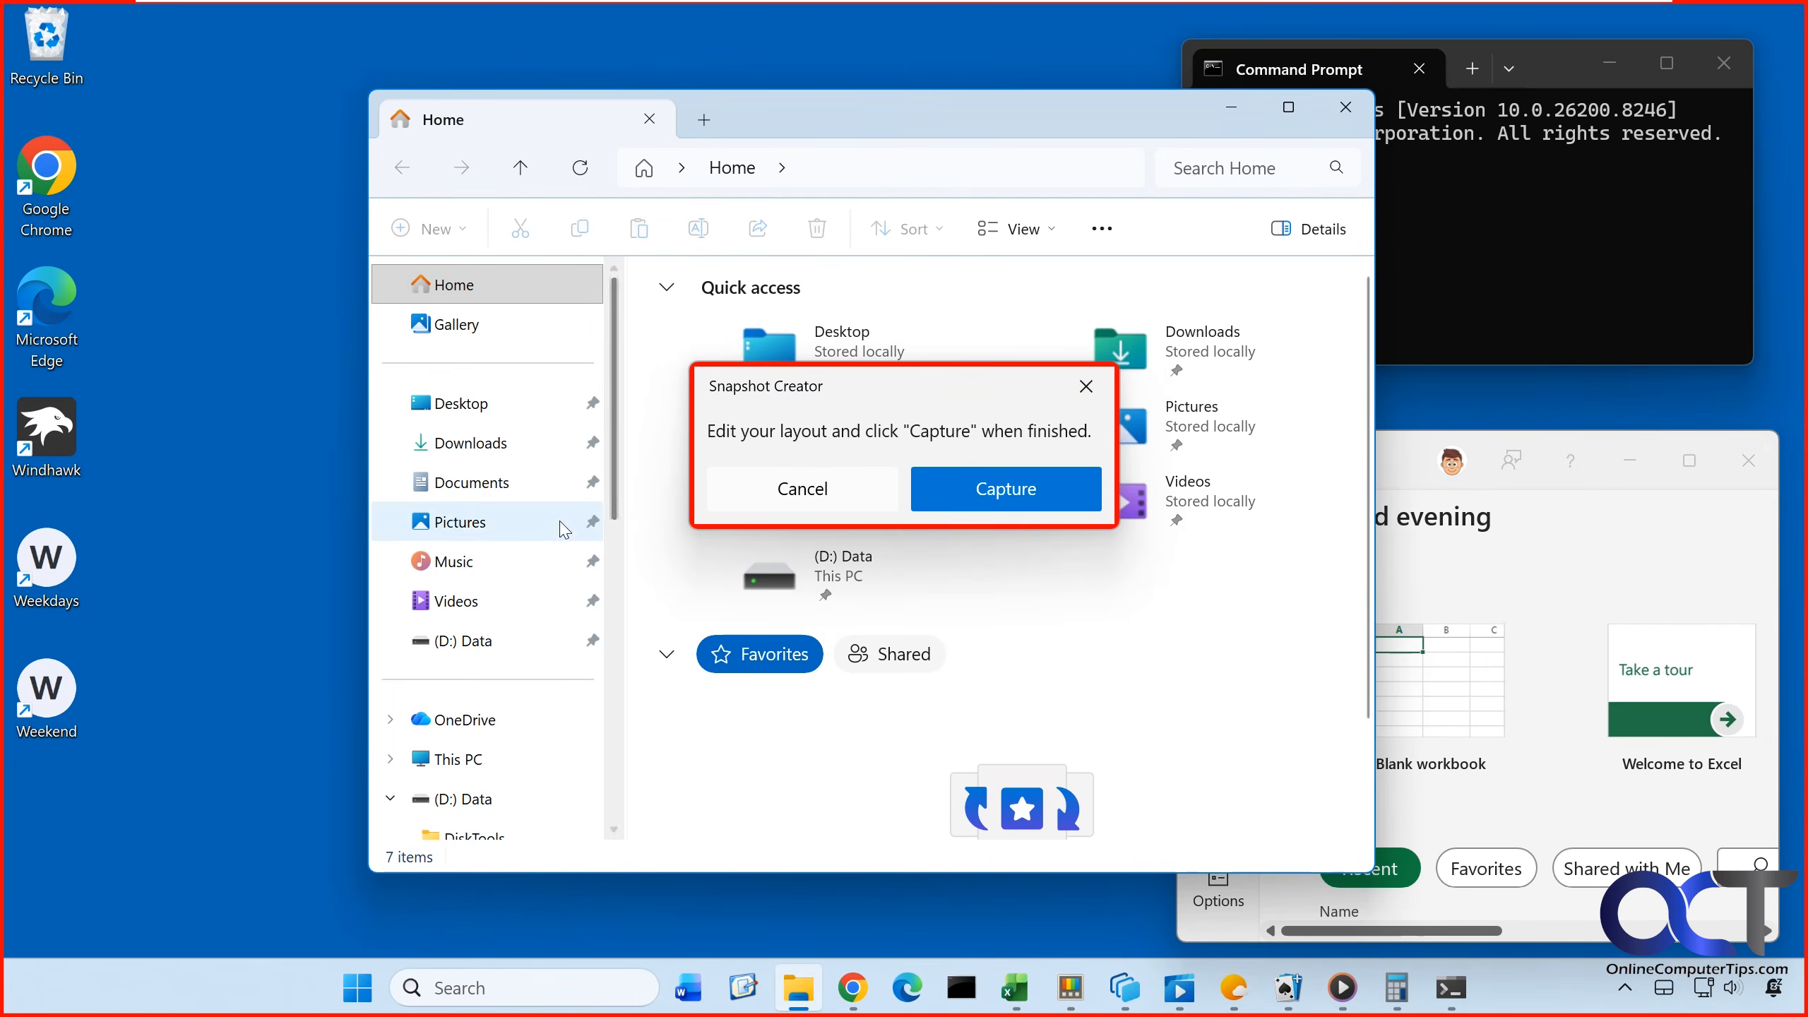
left_click(475, 521)
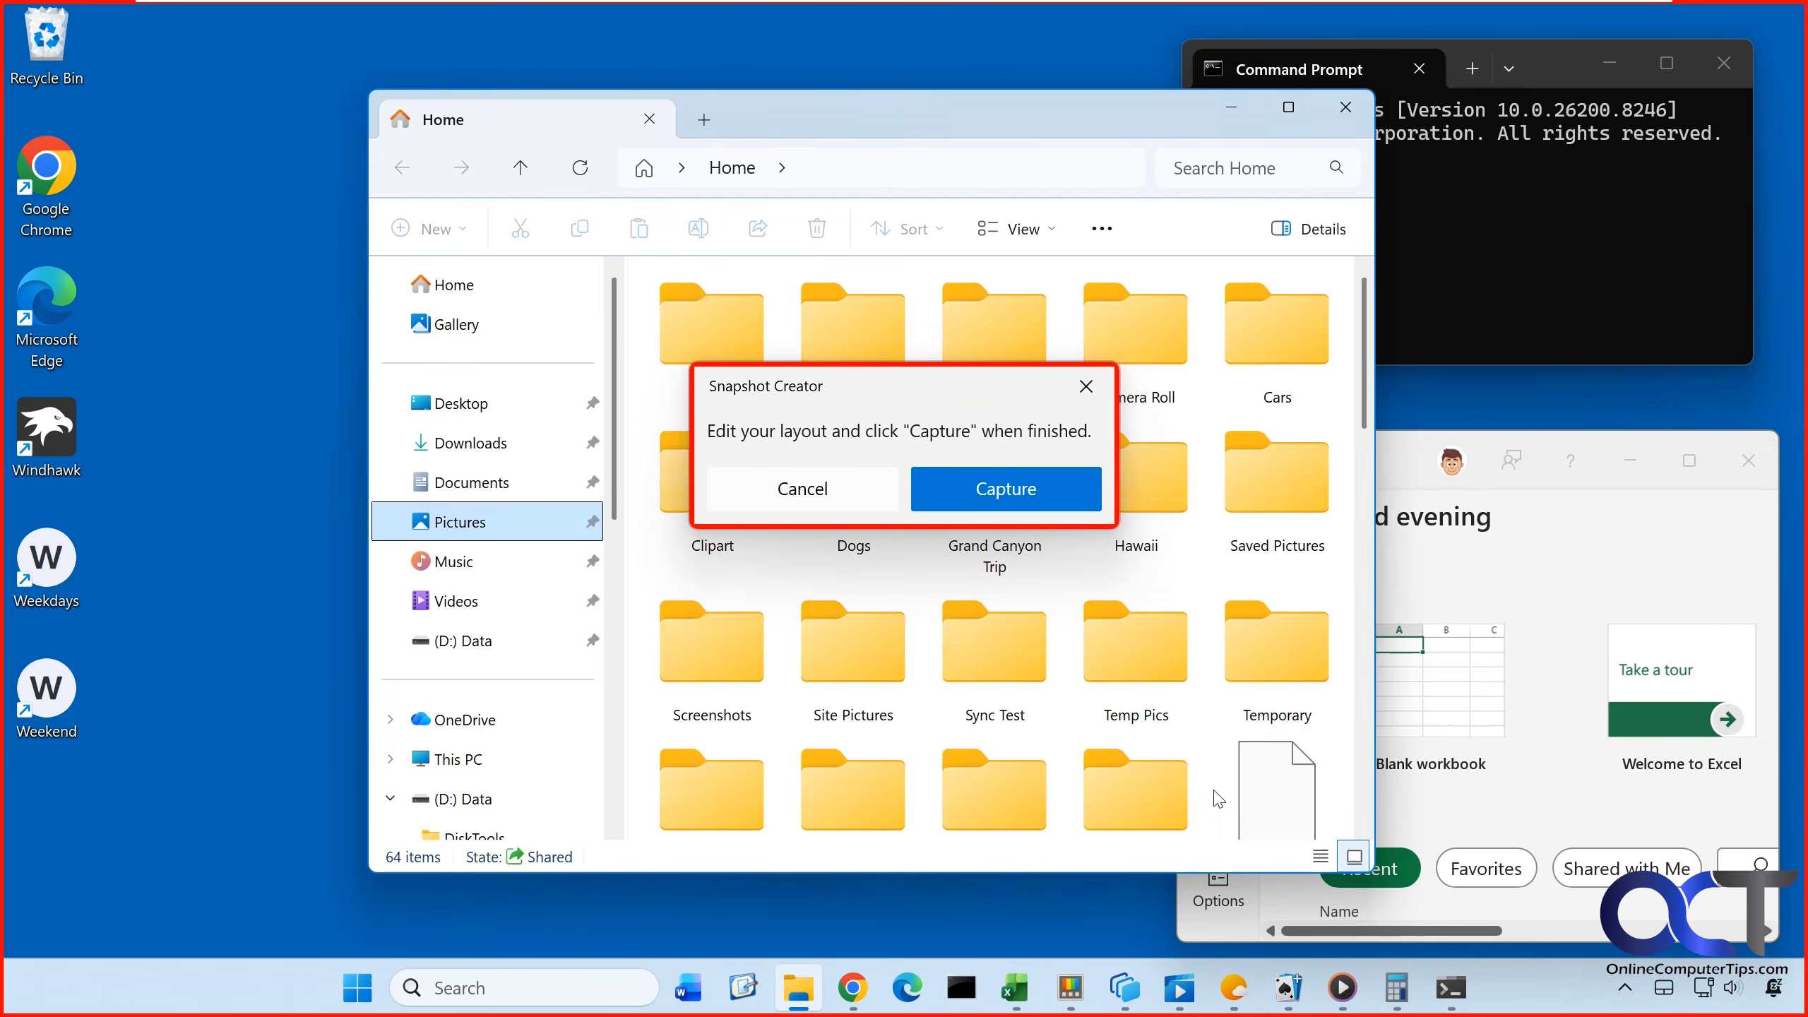
left_click_drag(1373, 872, 1037, 616)
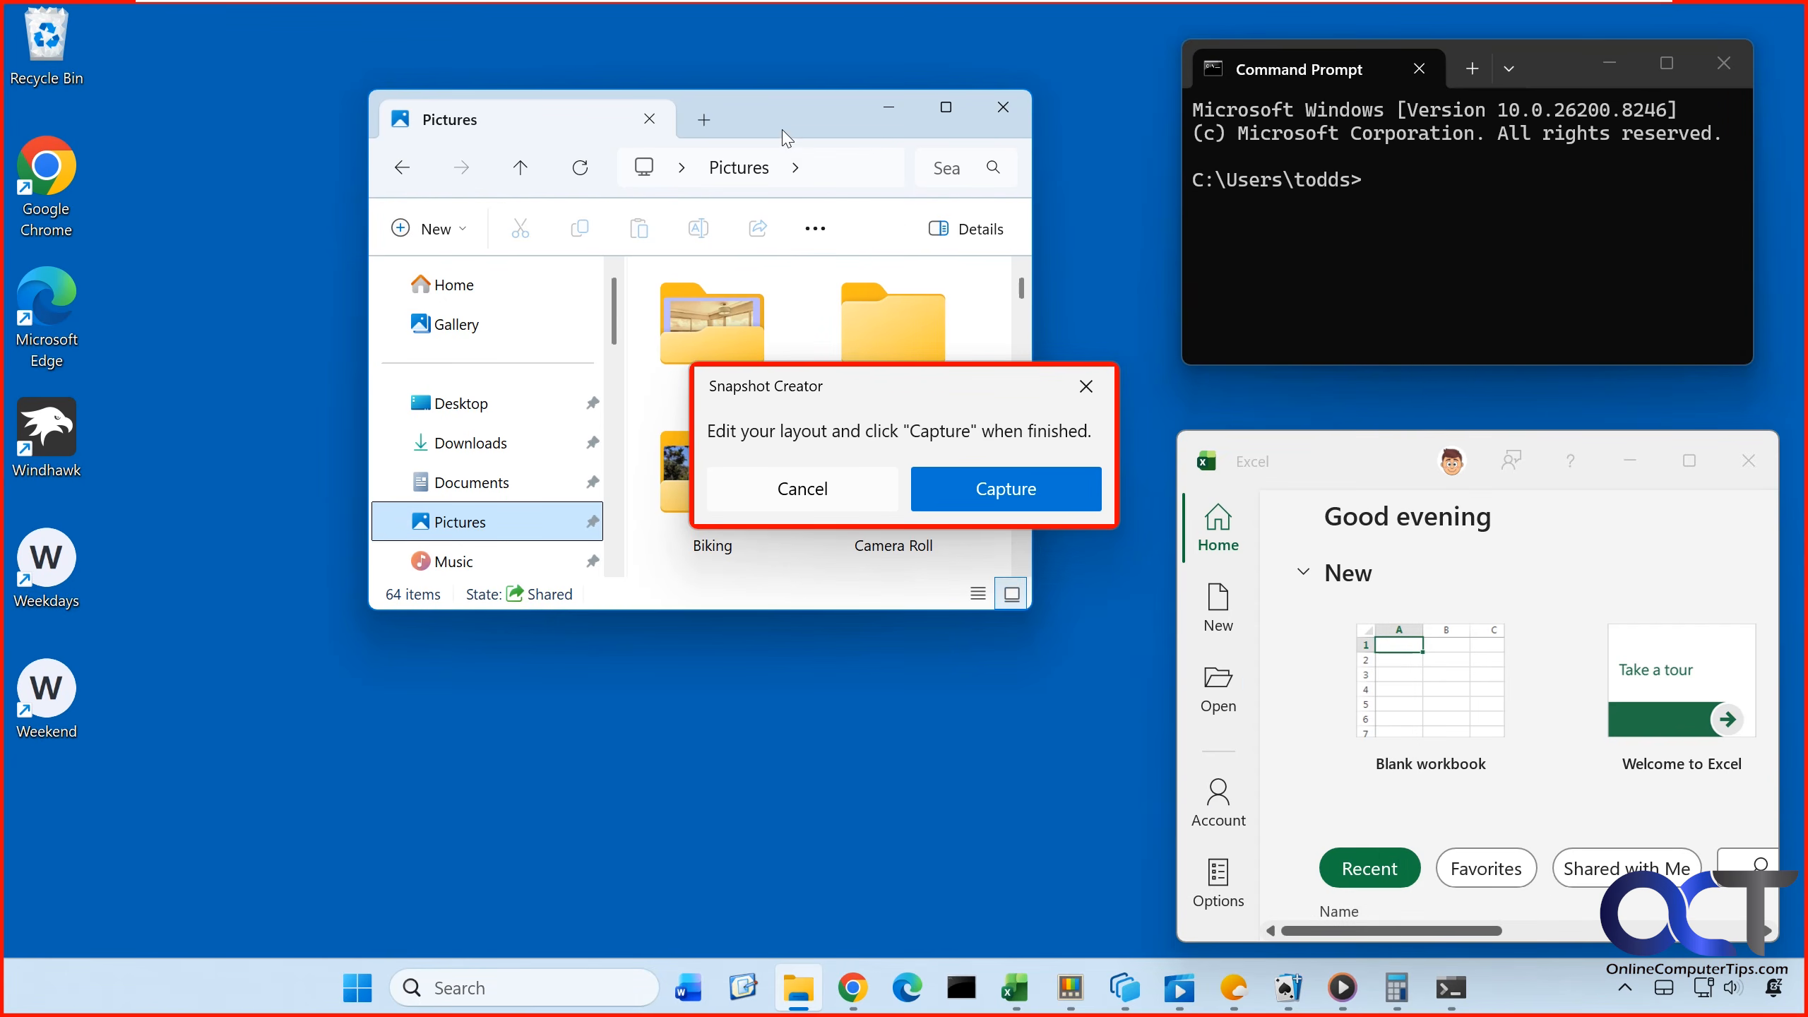
left_click_drag(786, 129, 555, 75)
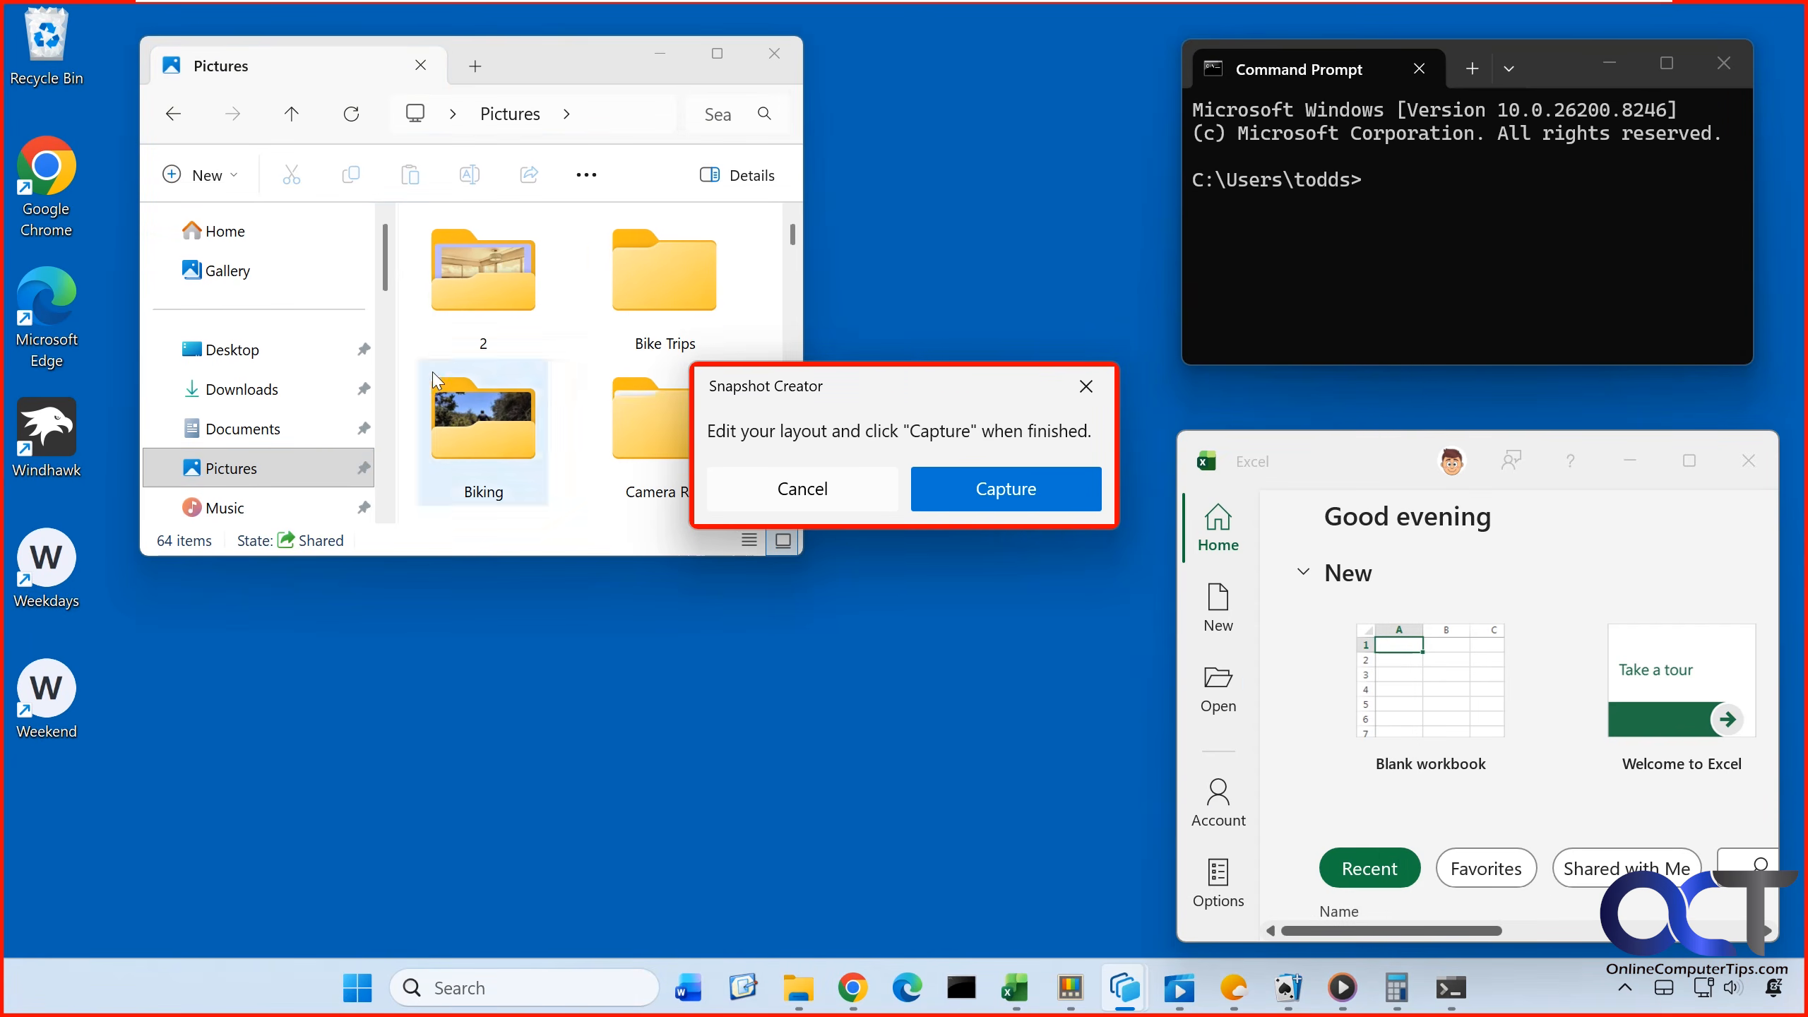
Open the Recycle Bin, move its window below the Pictures window, and reduce its height so the two do not overlap
double_click(46, 47)
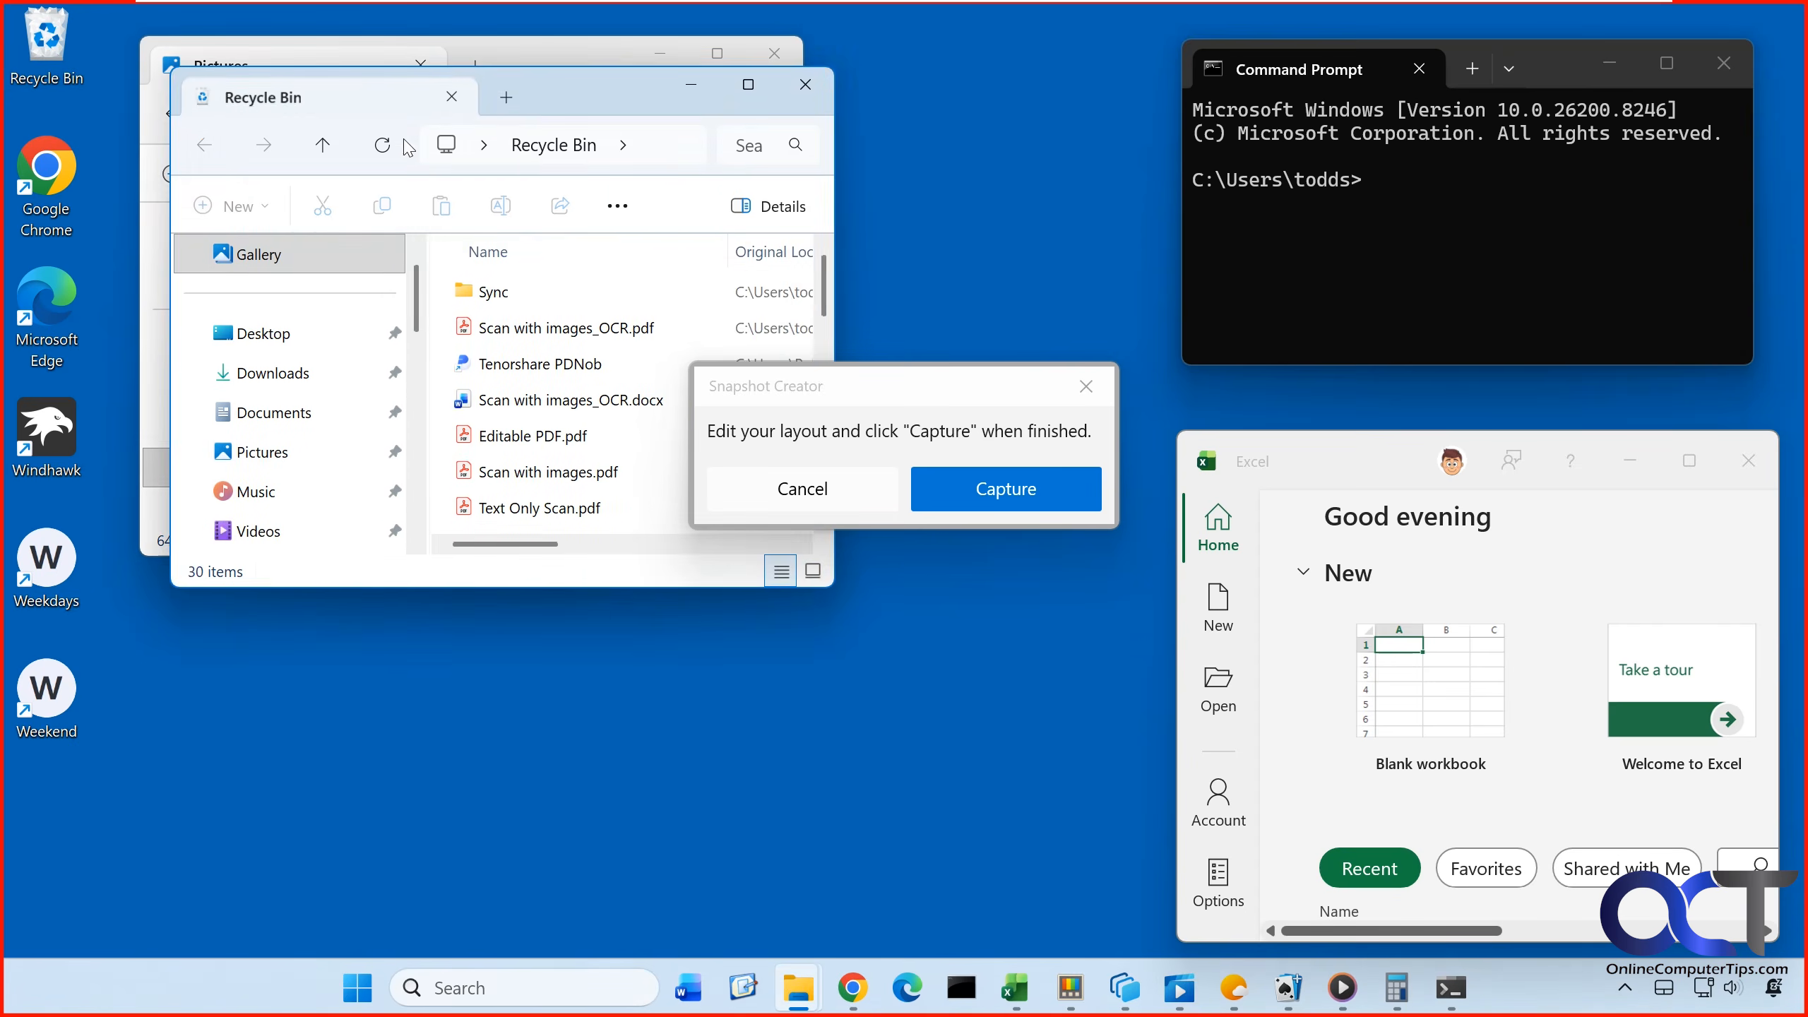
left_click_drag(546, 108, 459, 418)
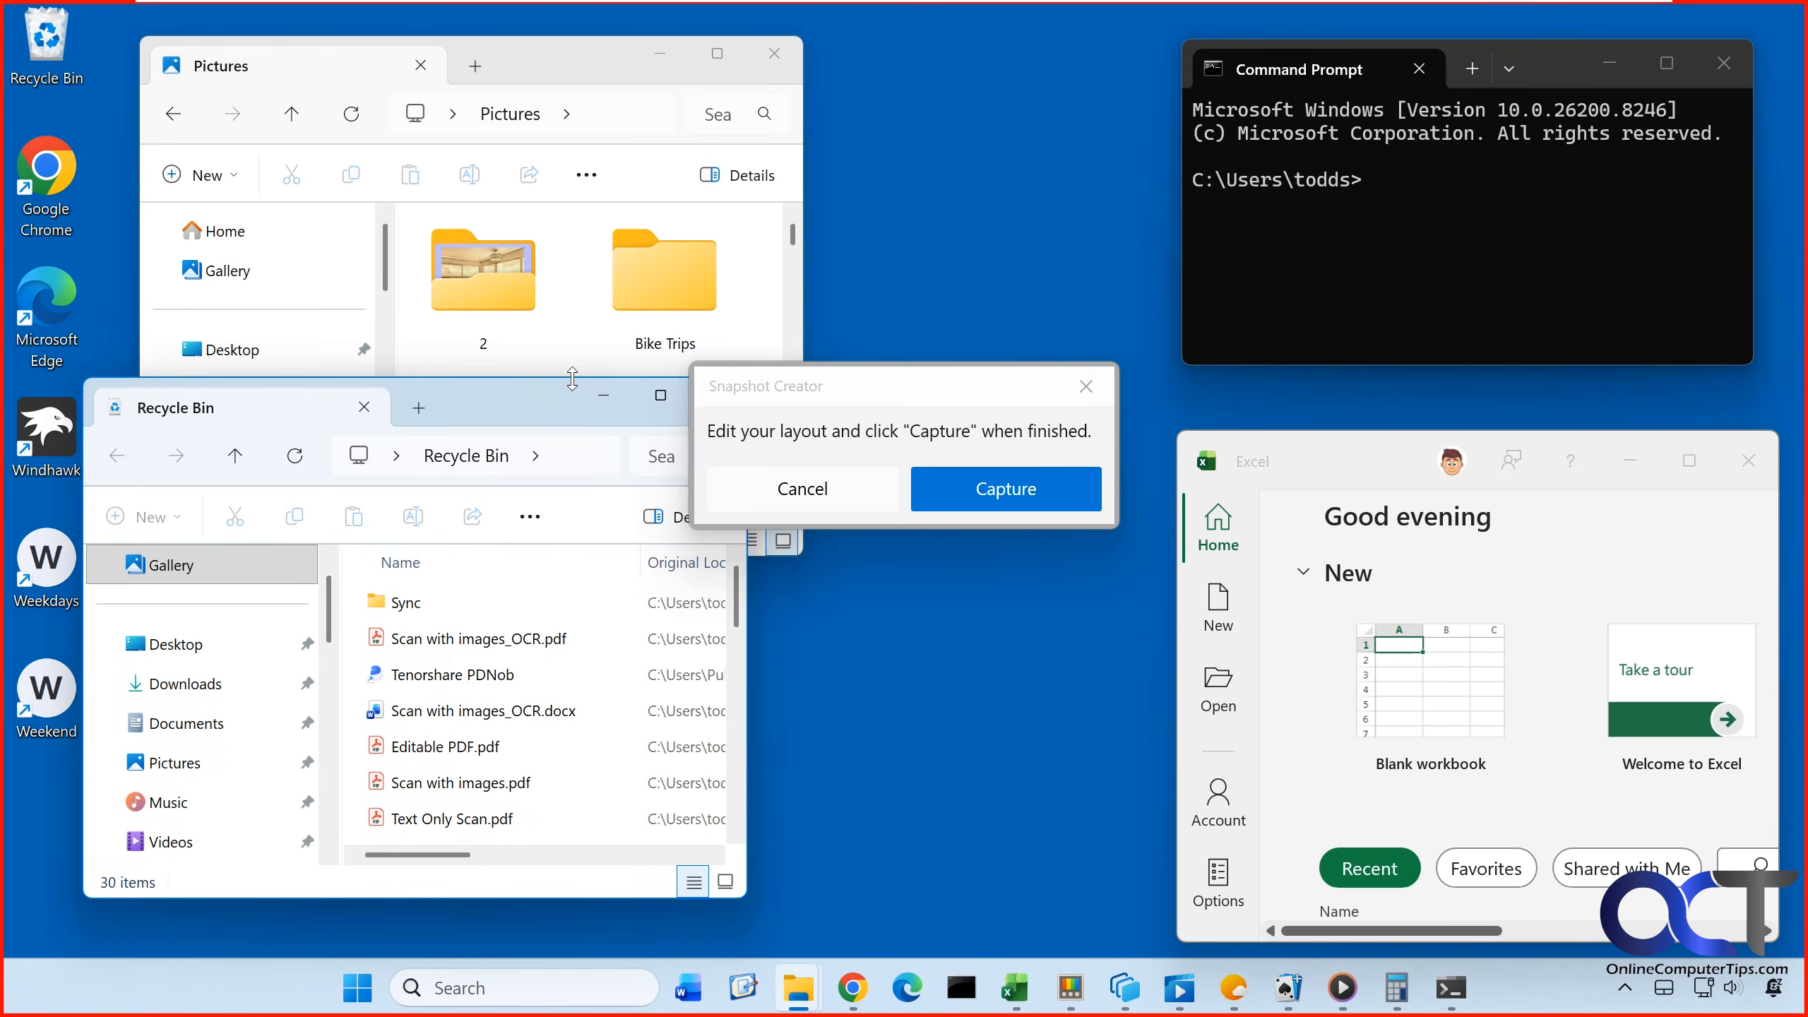
left_click_drag(573, 378, 554, 573)
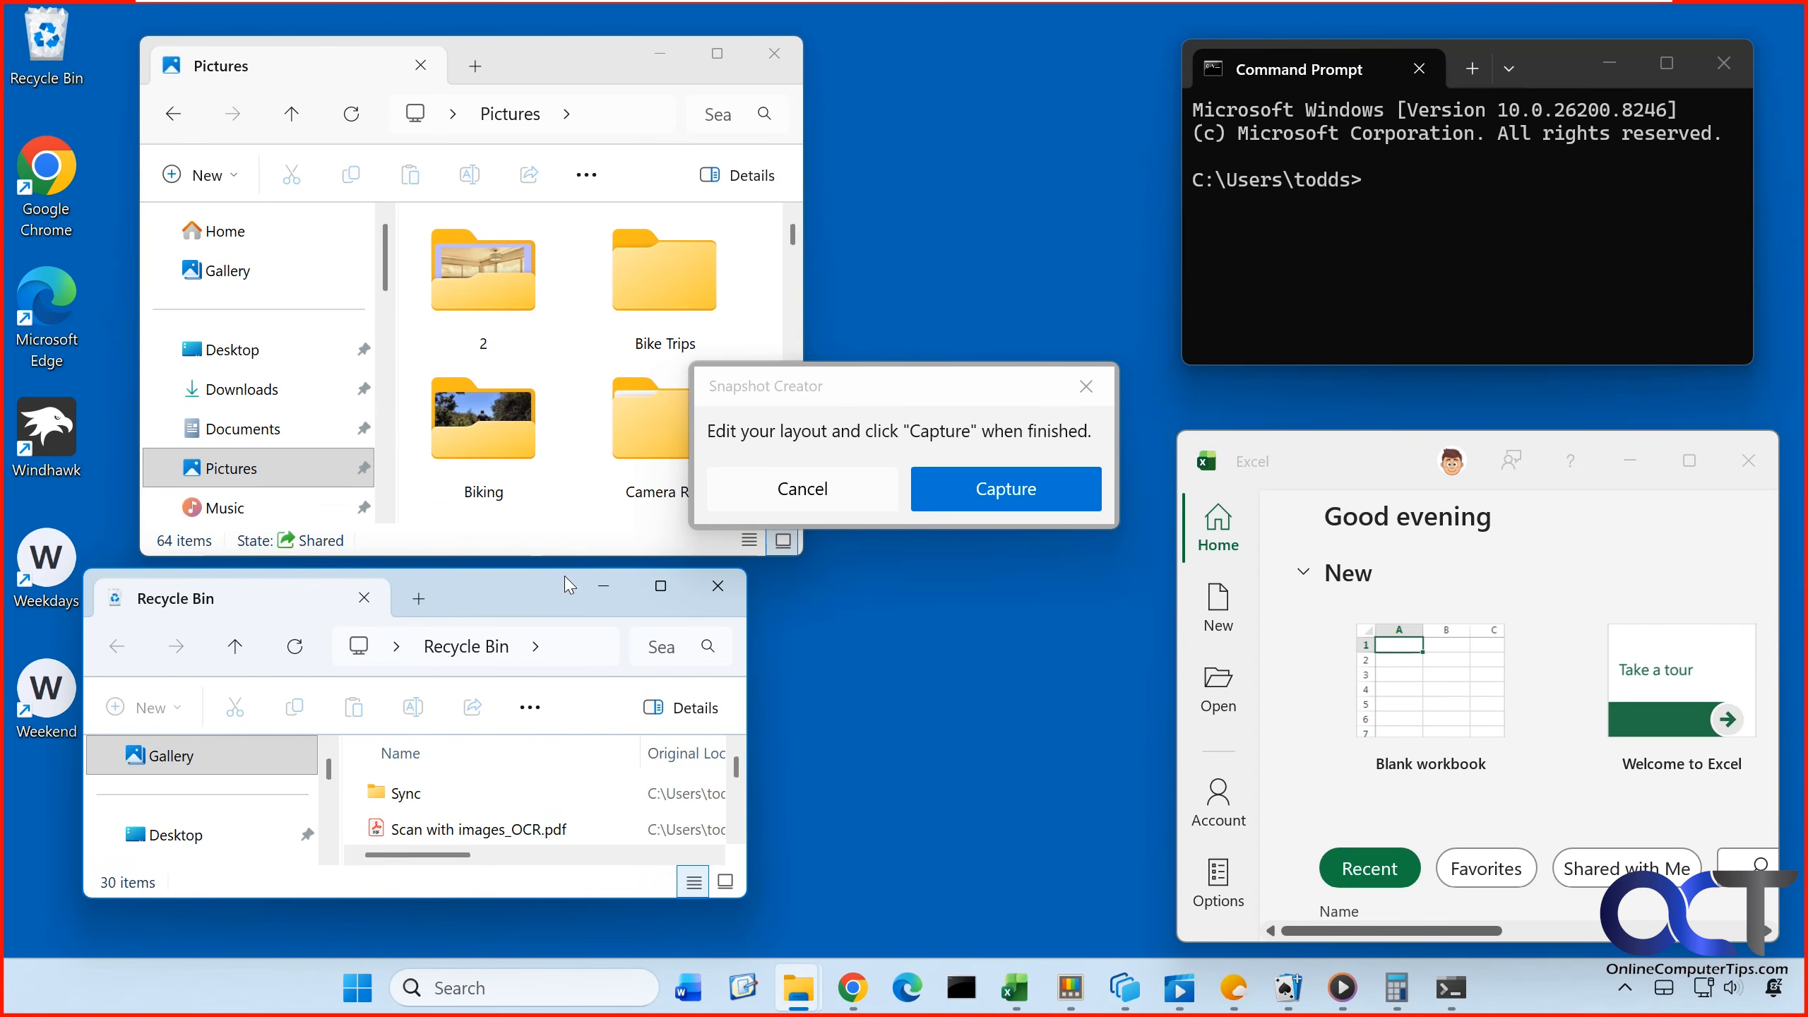
Close the Media Player, Solitaire, Calculator, Weather and Movies & TV apps to keep them out of the layout
right_click(1339, 993)
left_click(1317, 922)
right_click(1319, 994)
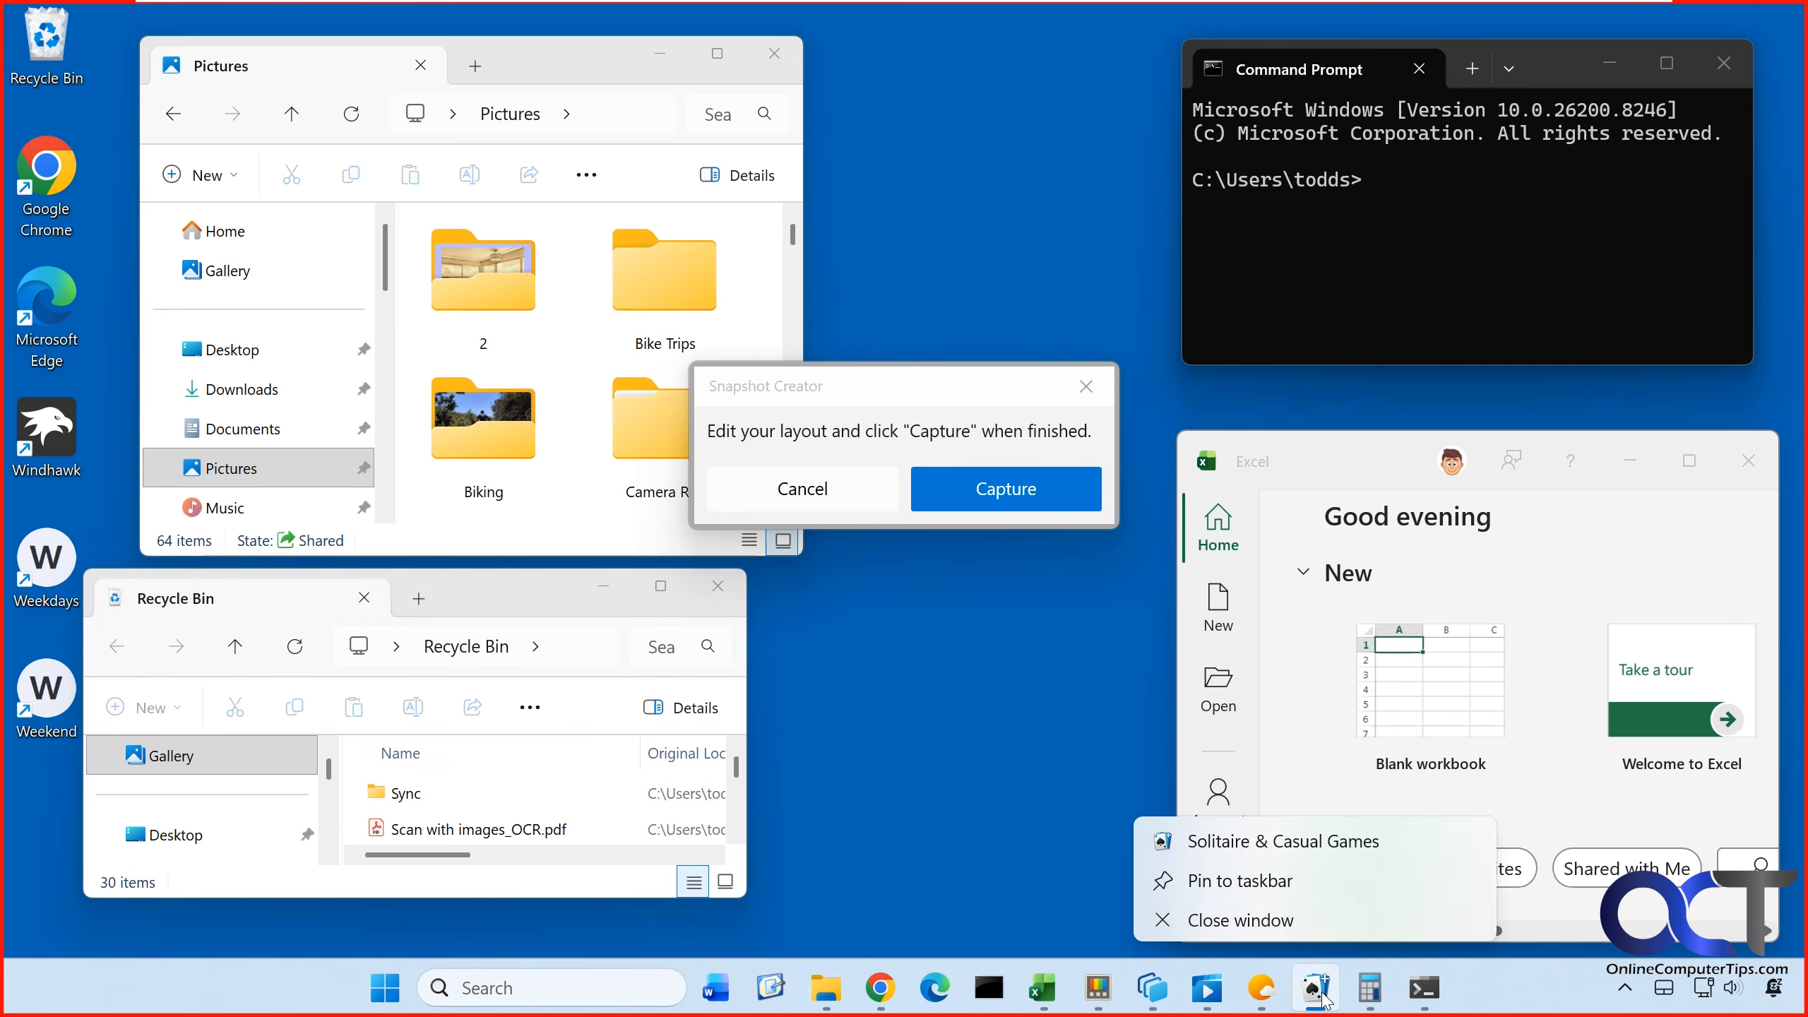
left_click(1292, 922)
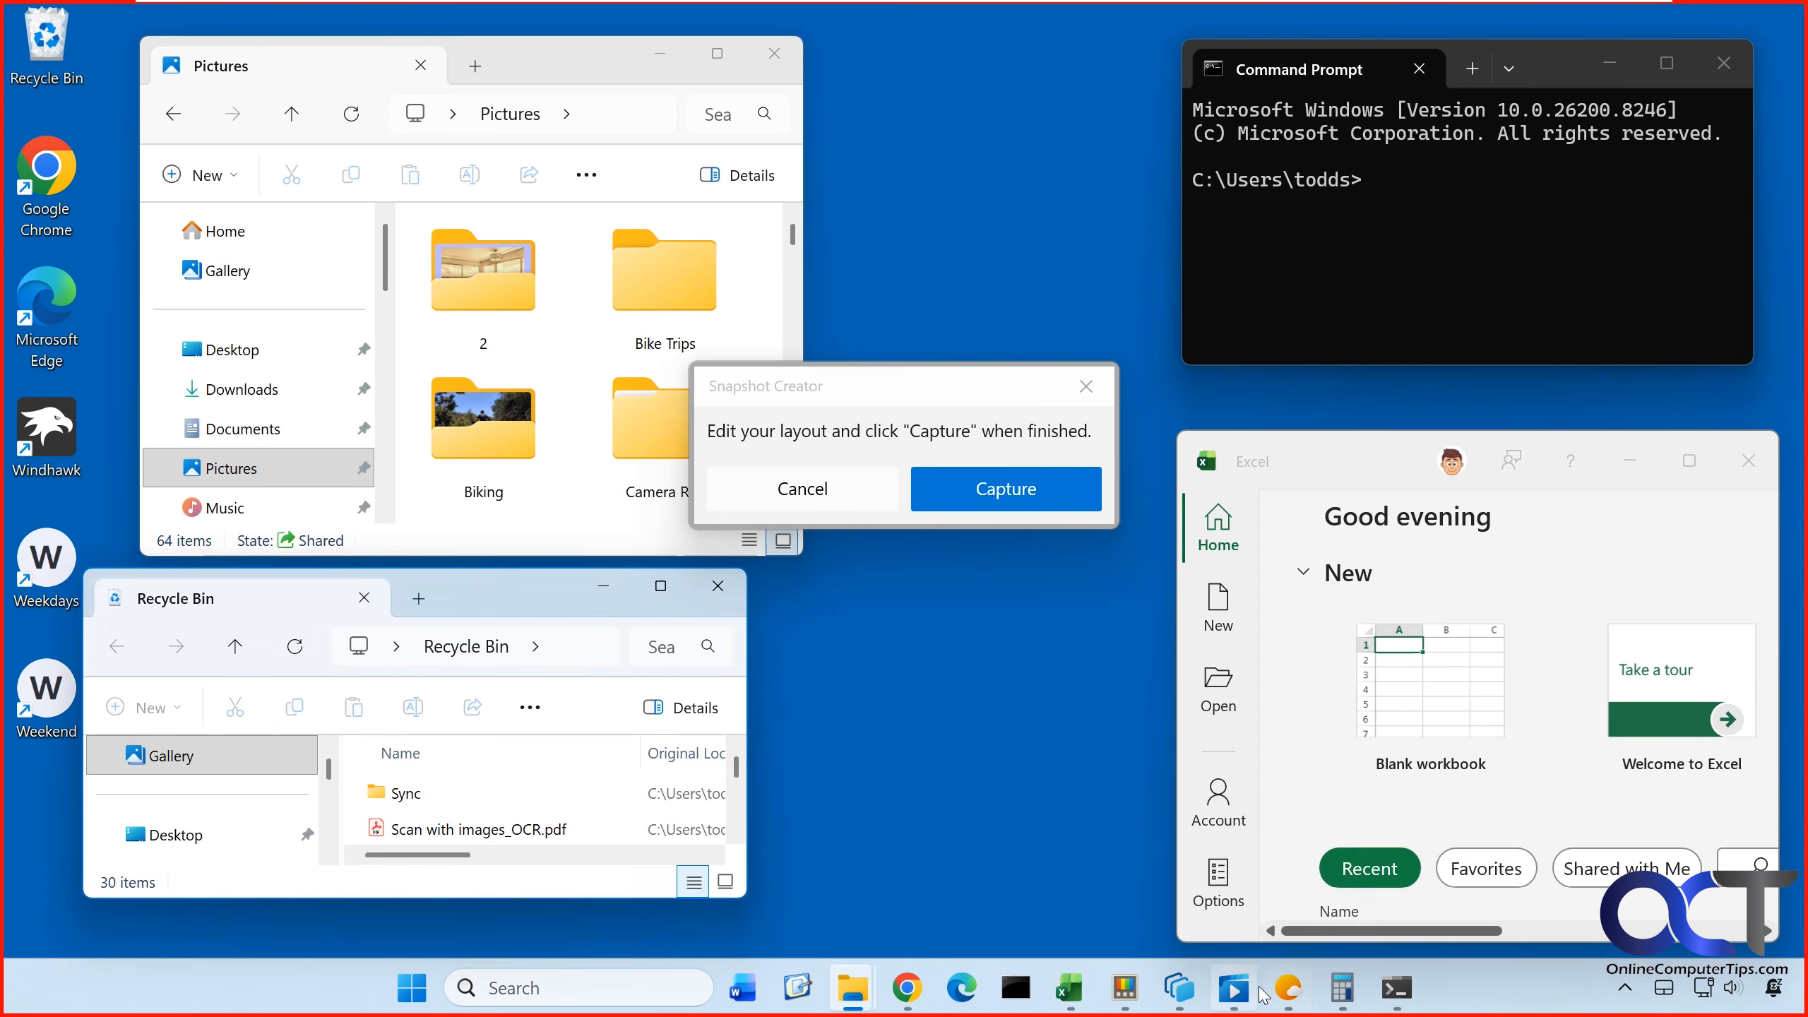
right_click(1327, 996)
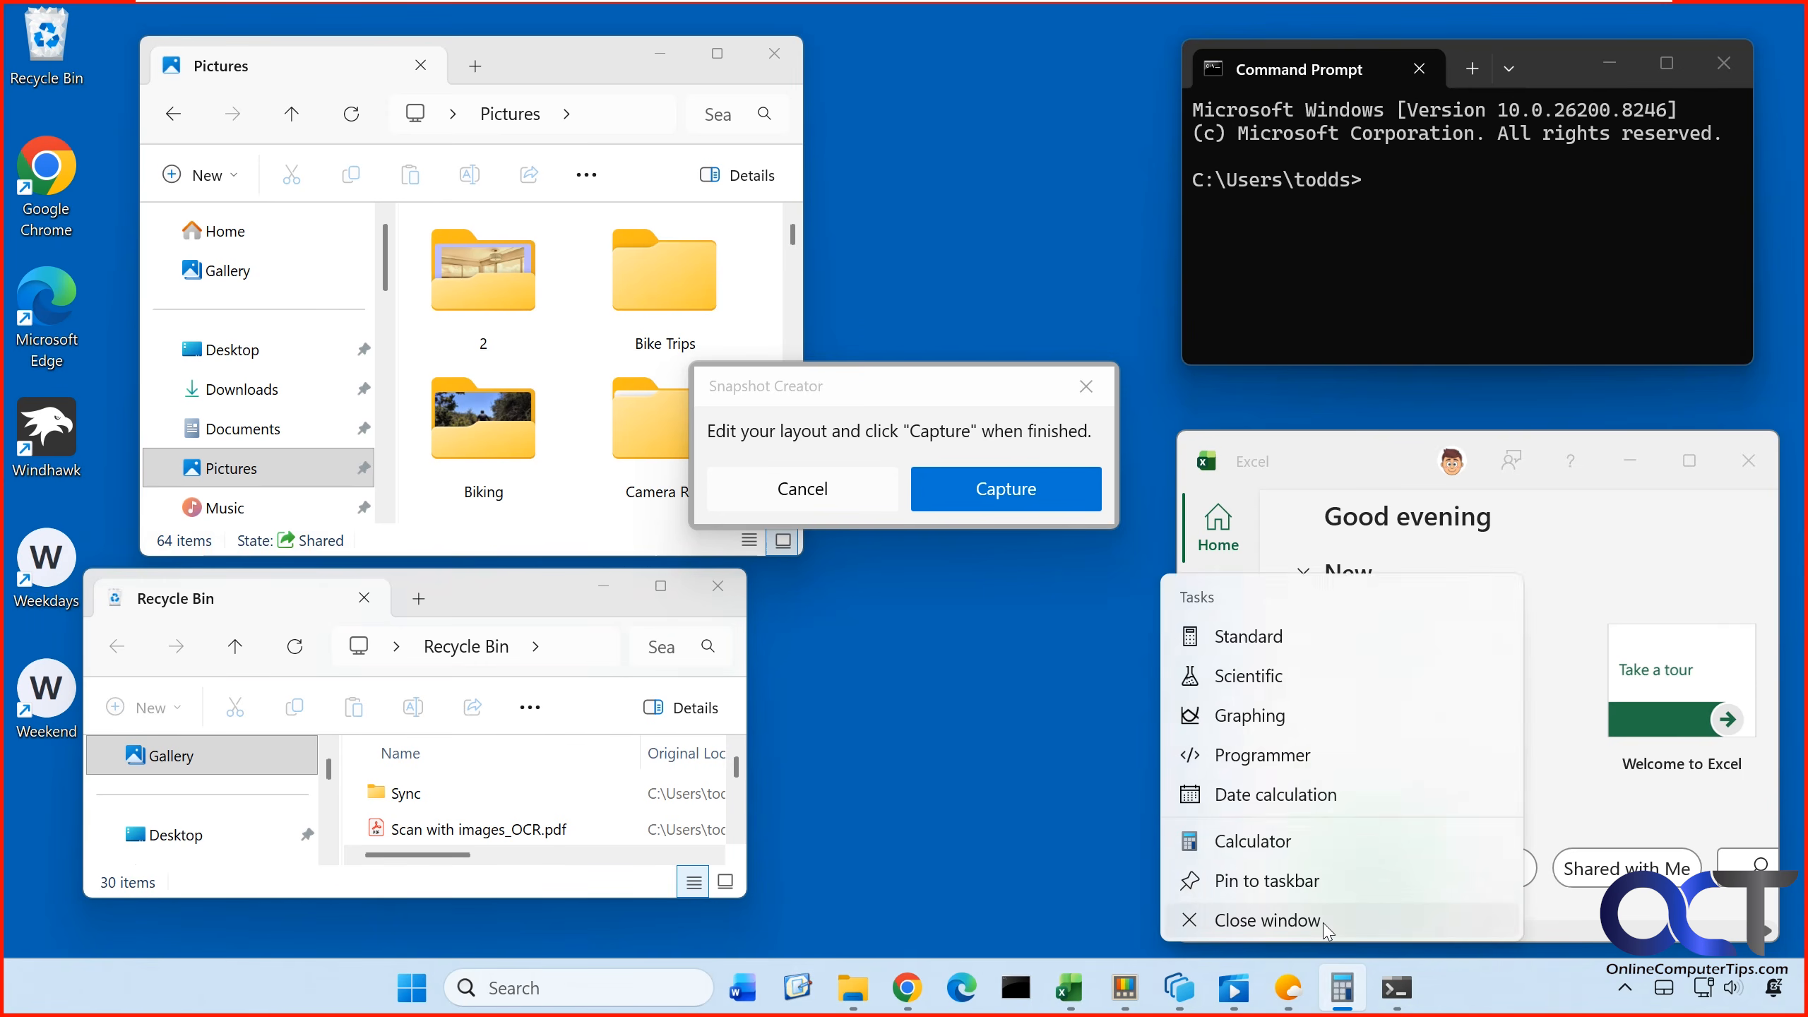
left_click(1302, 921)
right_click(1313, 994)
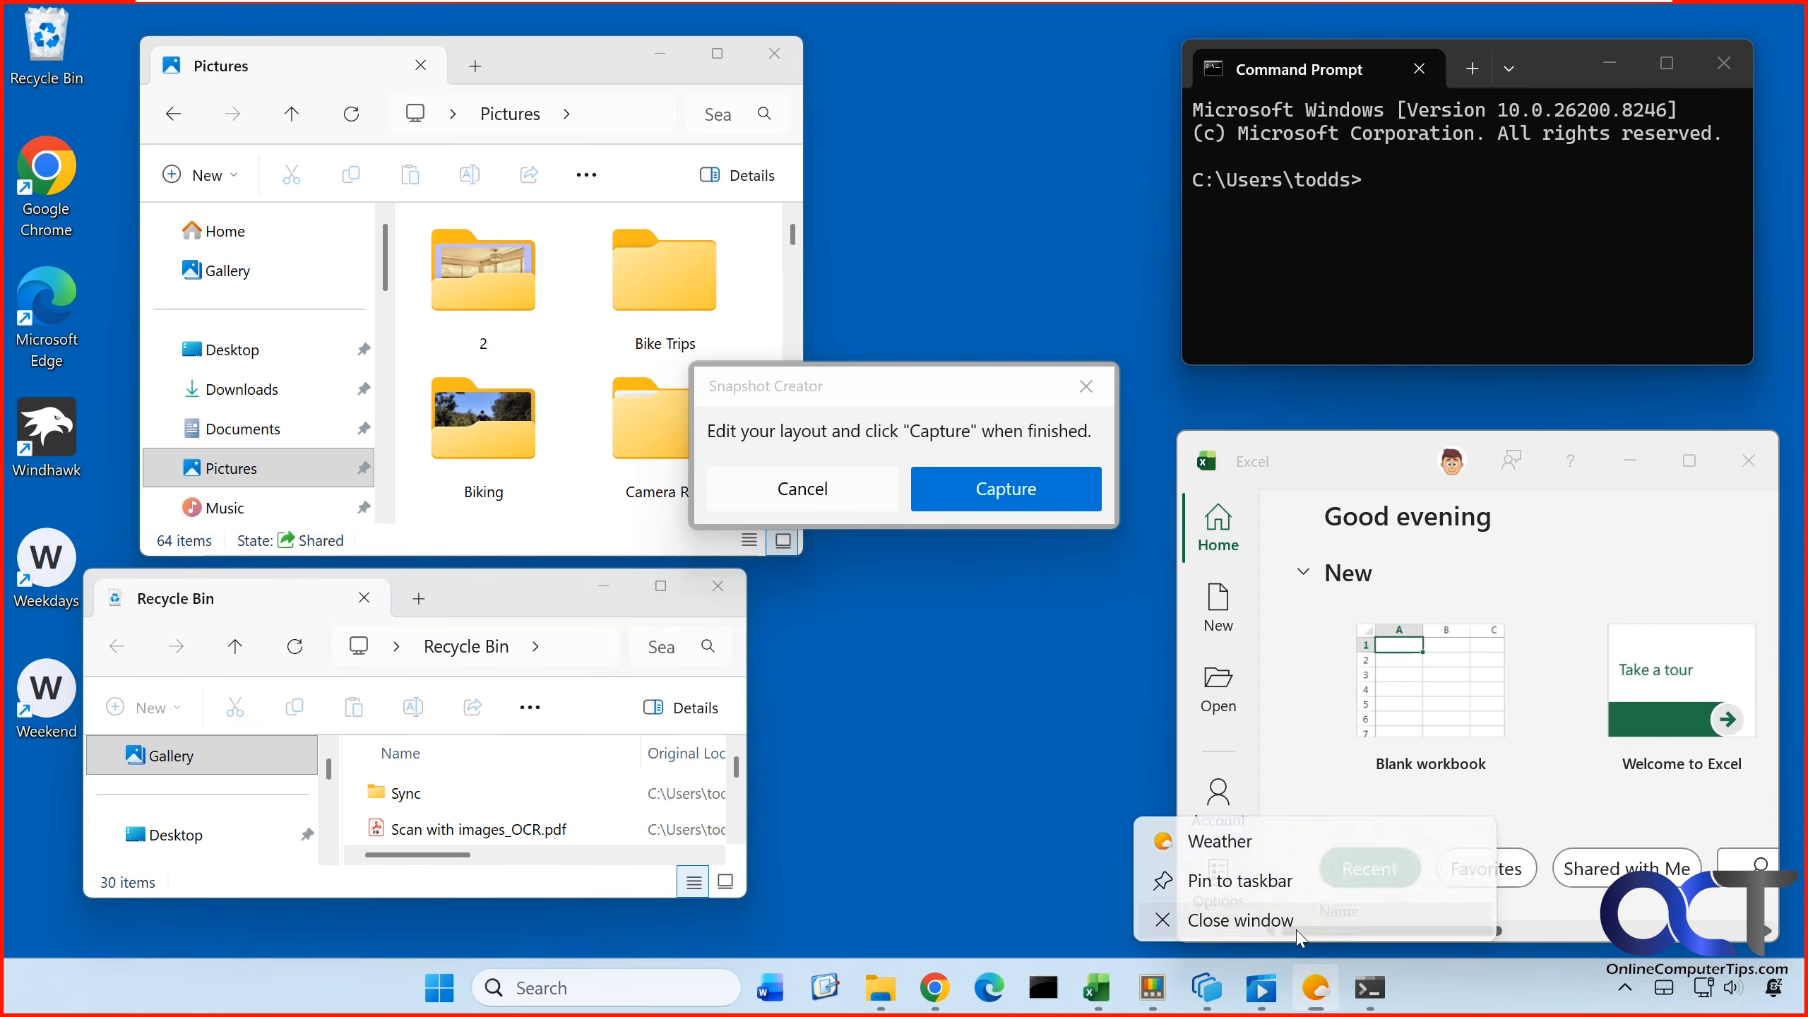
left_click(1309, 921)
right_click(1296, 986)
left_click(1287, 933)
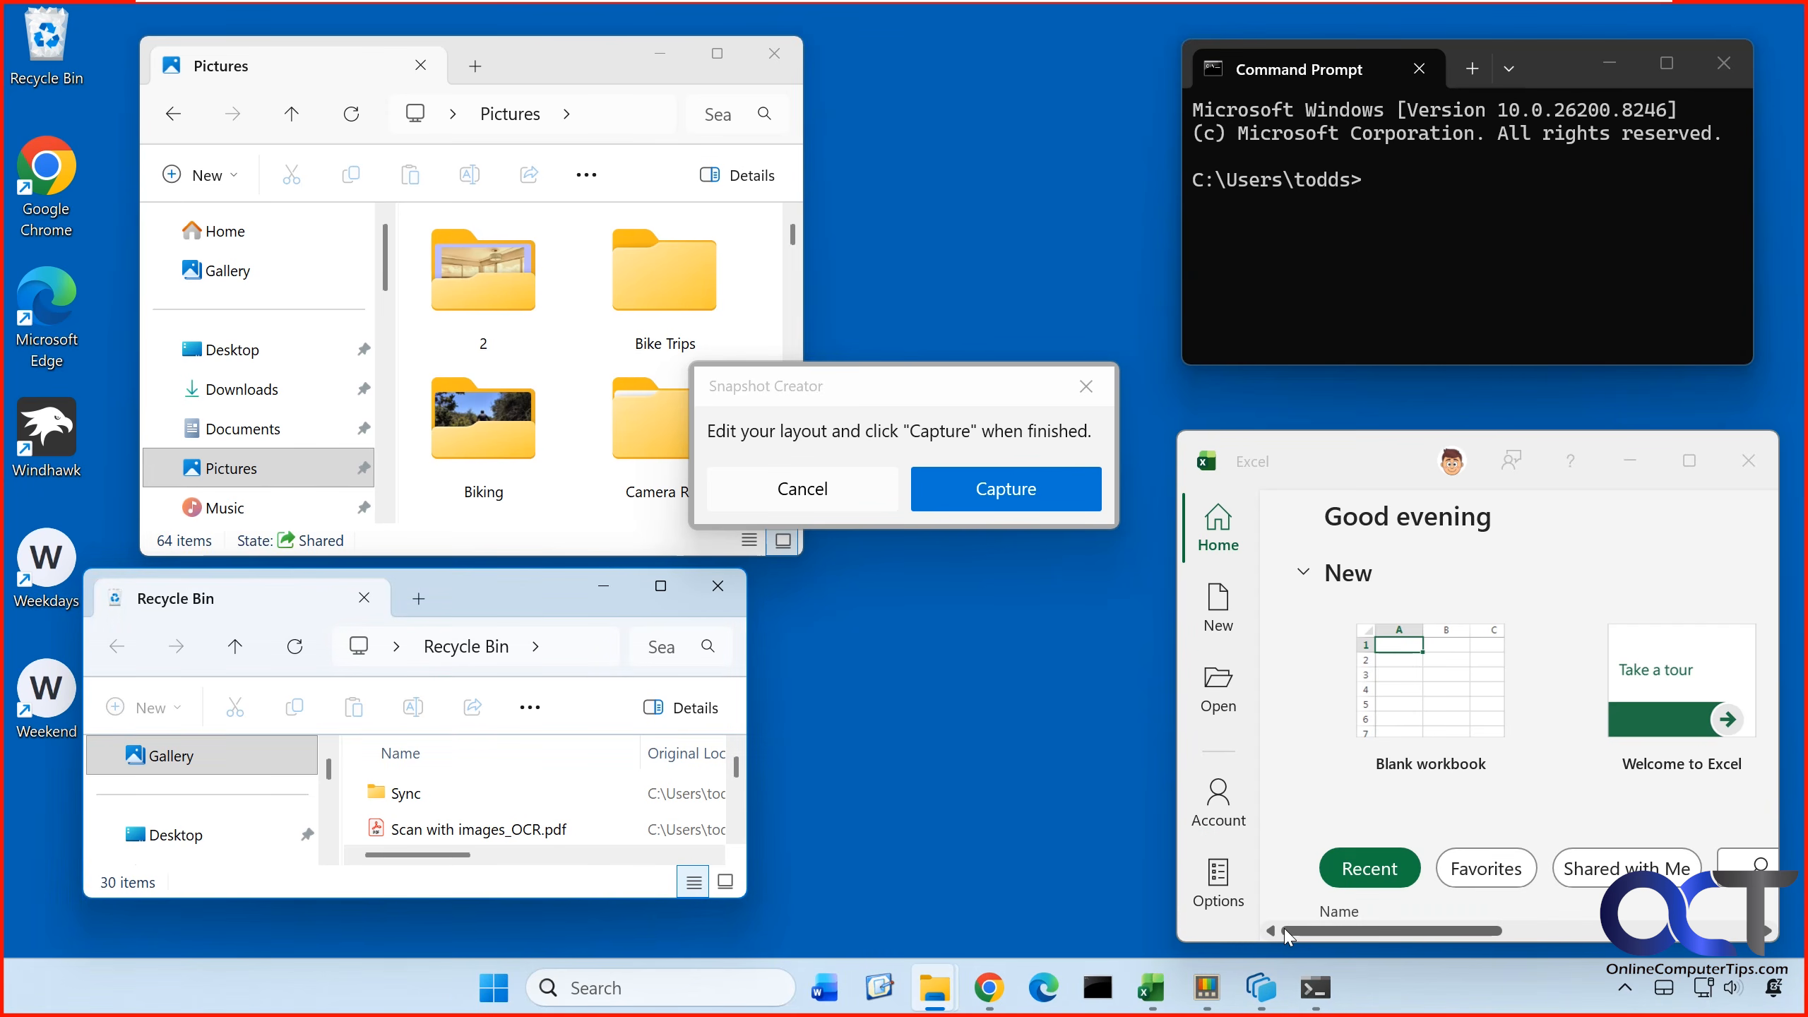
Capture the arranged layout and save it as a new workspace named test
left_click(1008, 500)
left_click(444, 520)
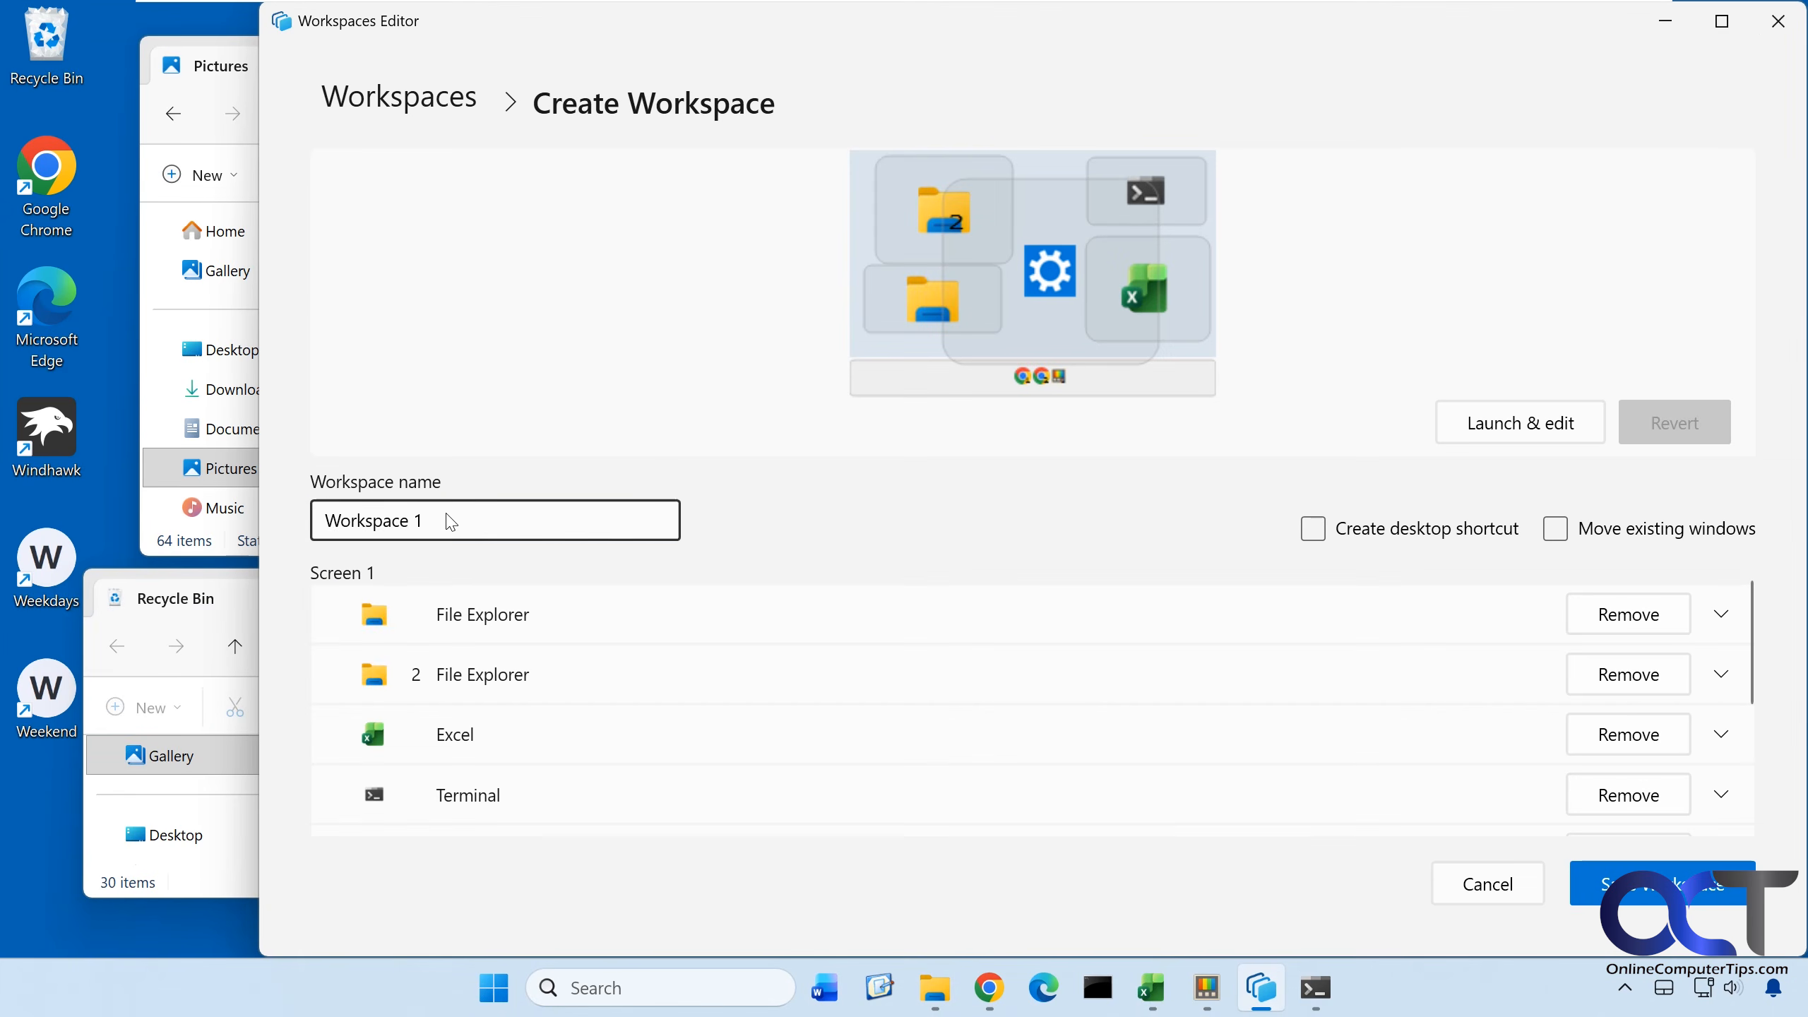
left_click_drag(448, 519, 324, 530)
type("test")
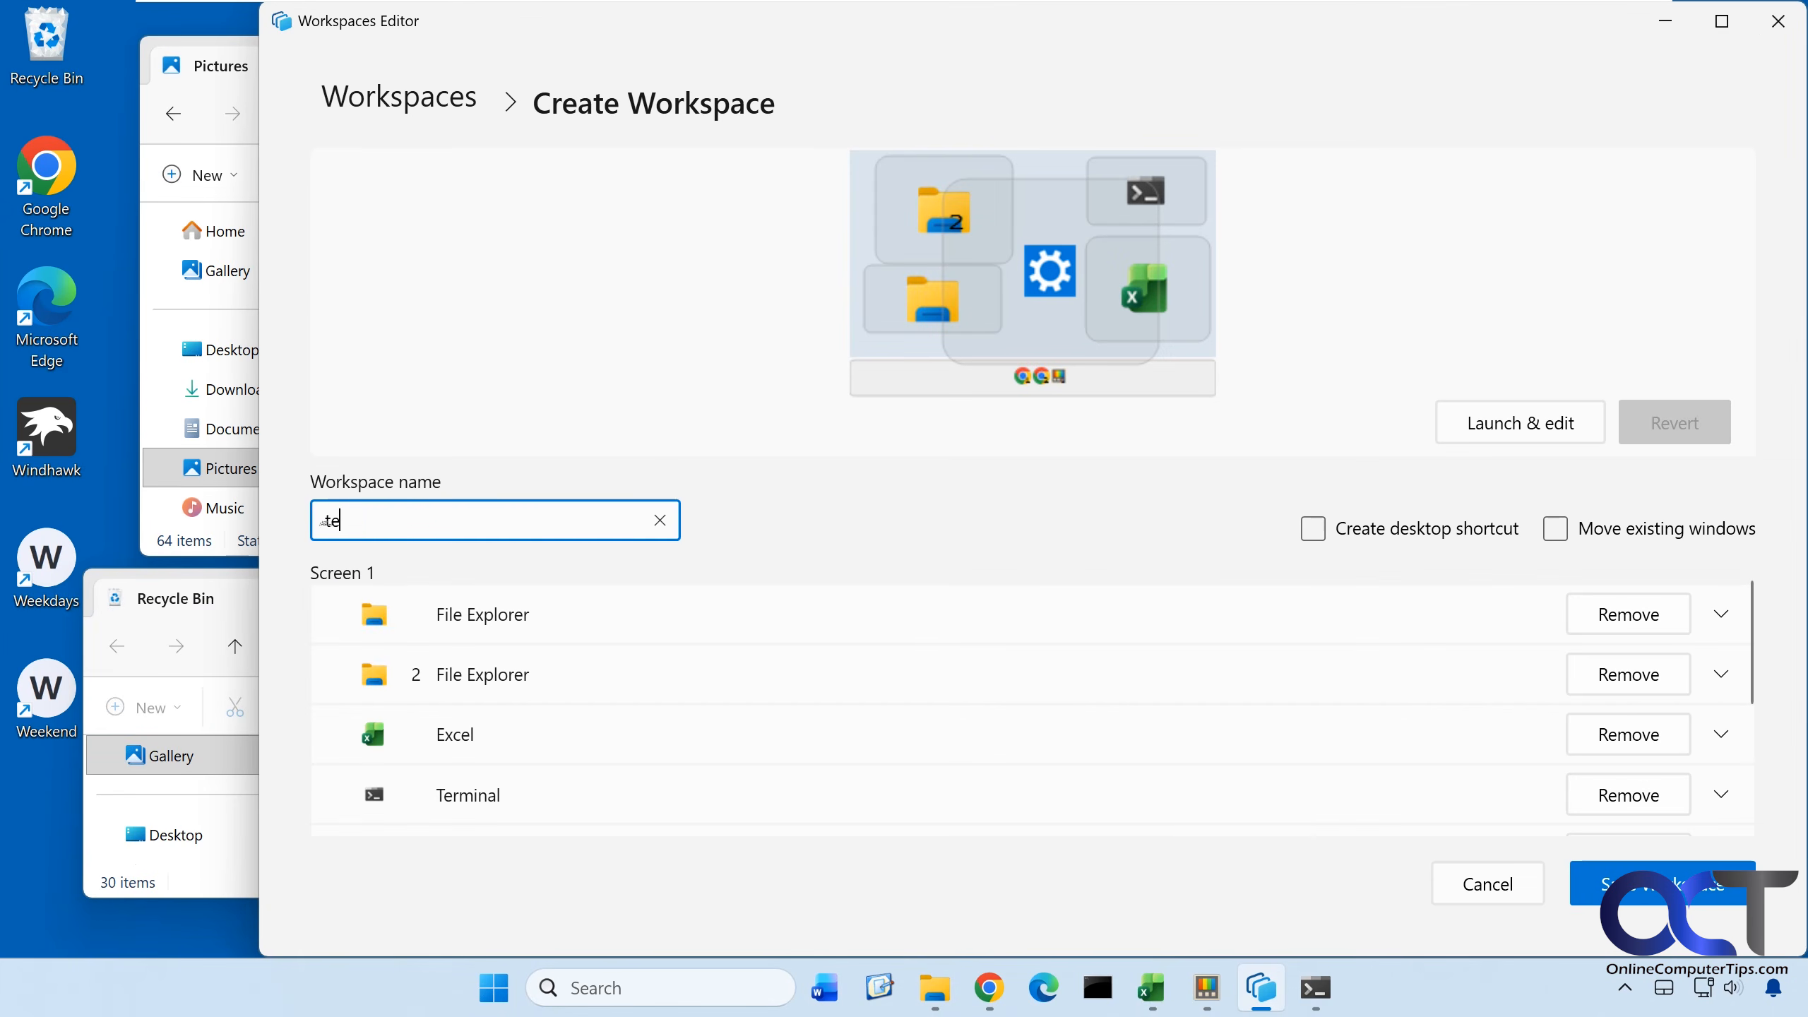
left_click(1603, 883)
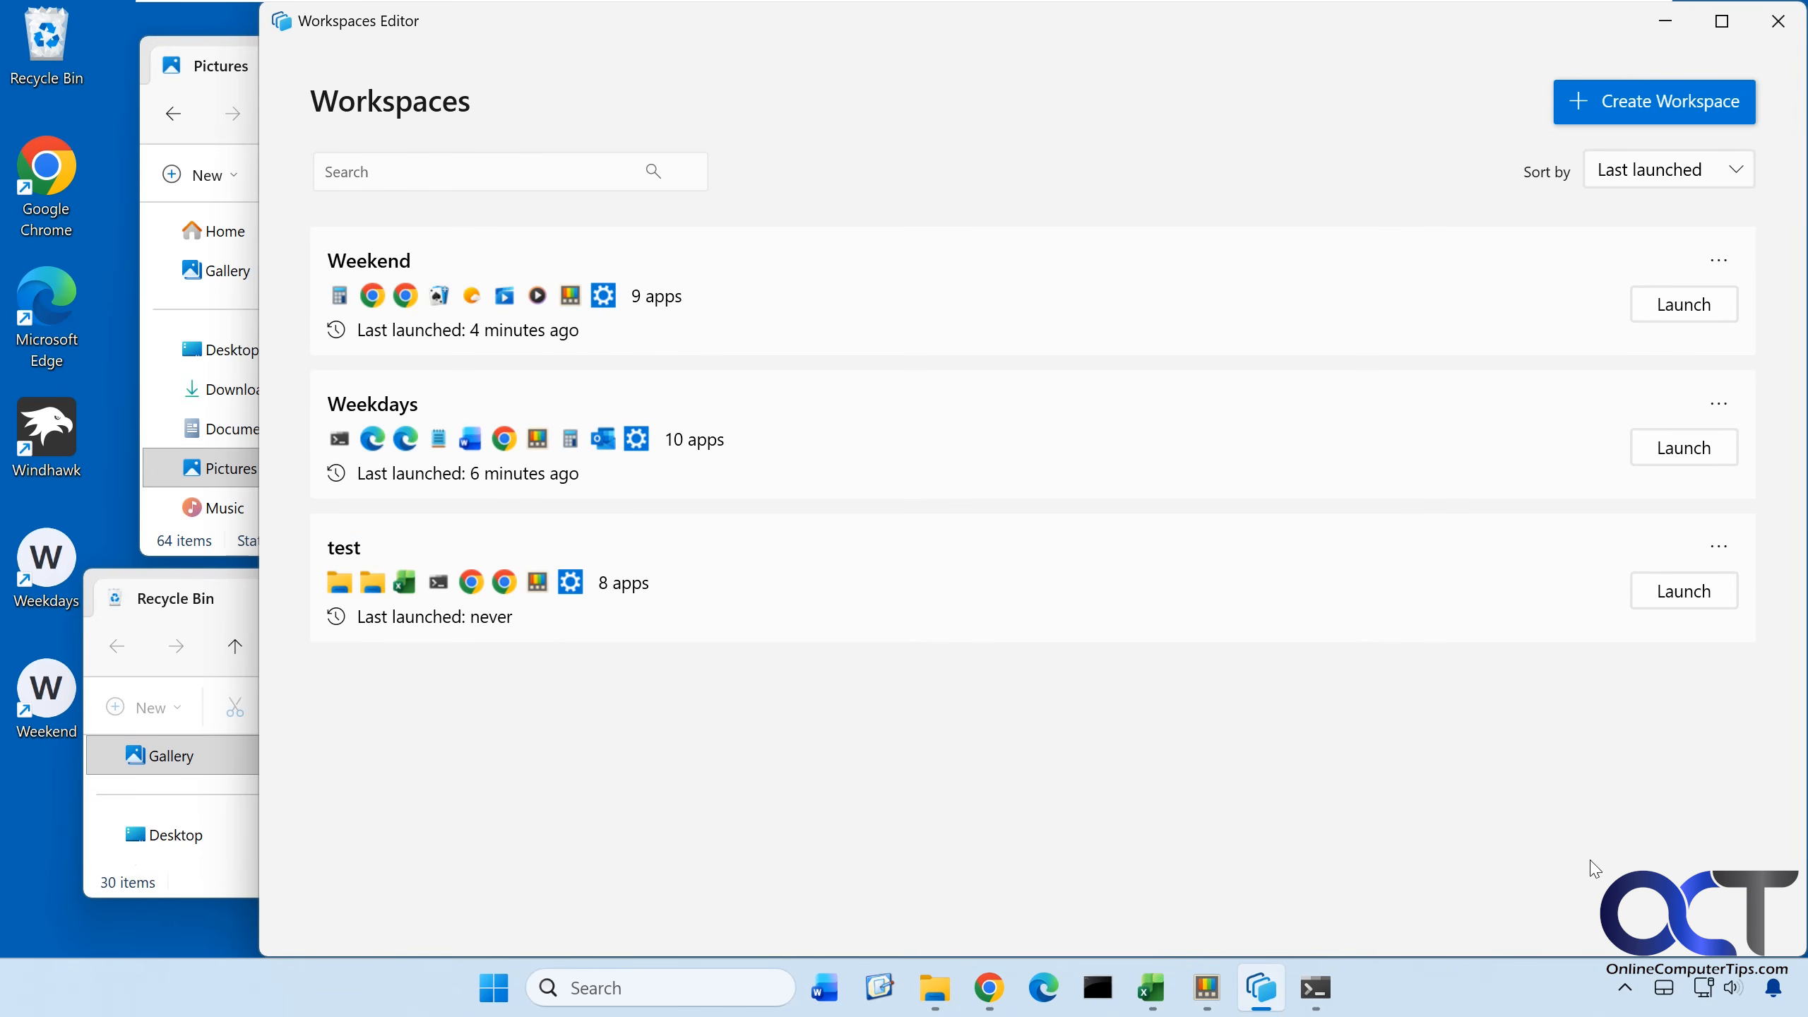
Close the Recycle Bin and Pictures windows behind the Workspaces Editor
left_click(239, 605)
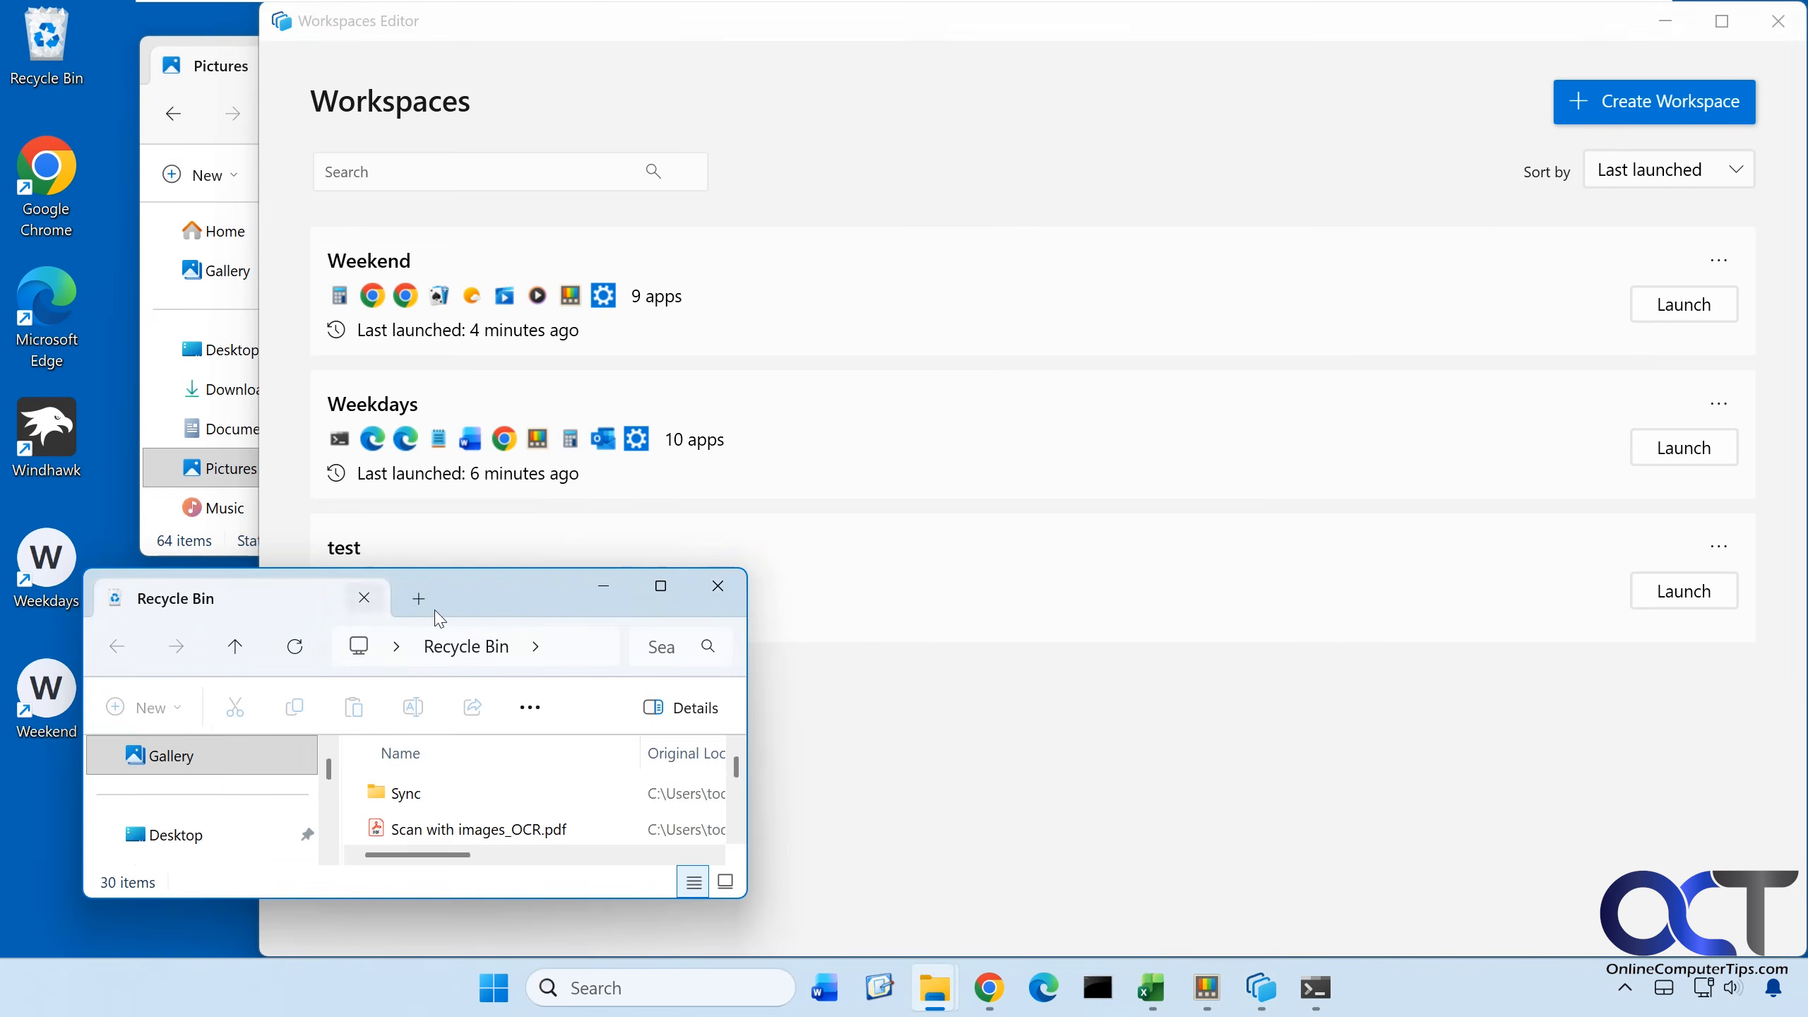
left_click(711, 595)
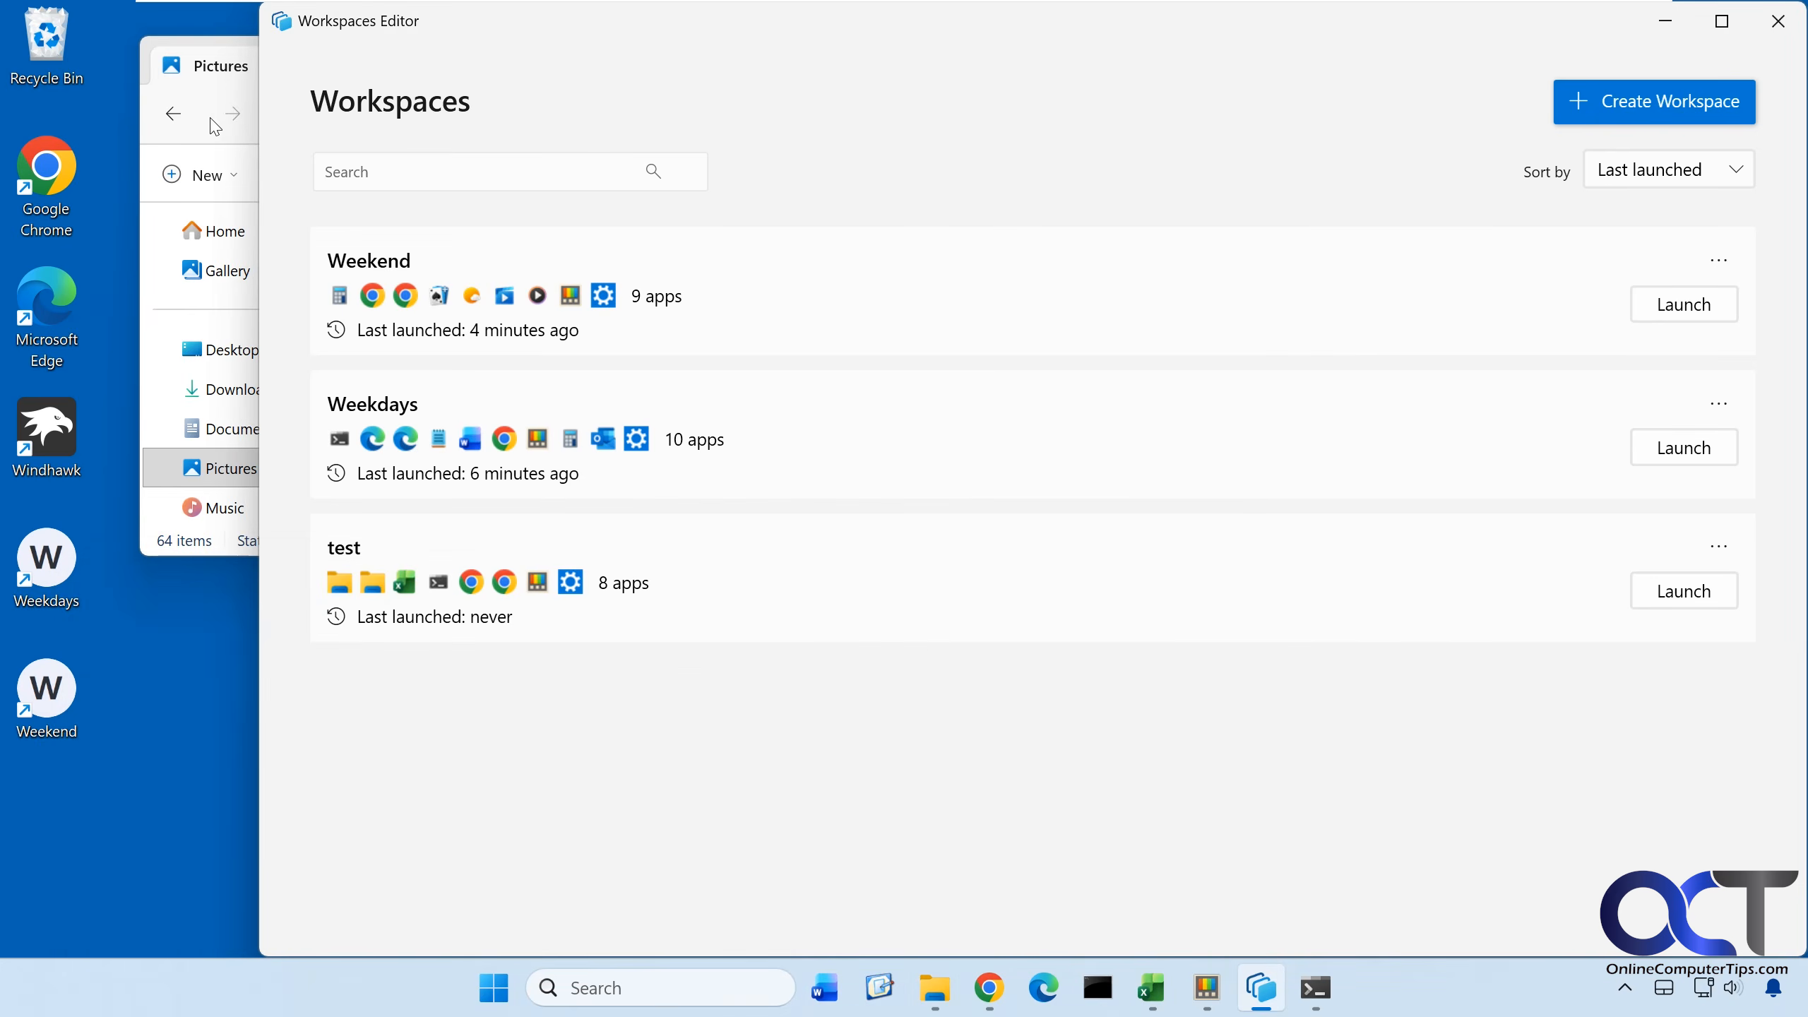
left_click(217, 77)
left_click(775, 53)
Edit the test workspace to create a desktop shortcut and move existing windows, and save it
left_click(1719, 545)
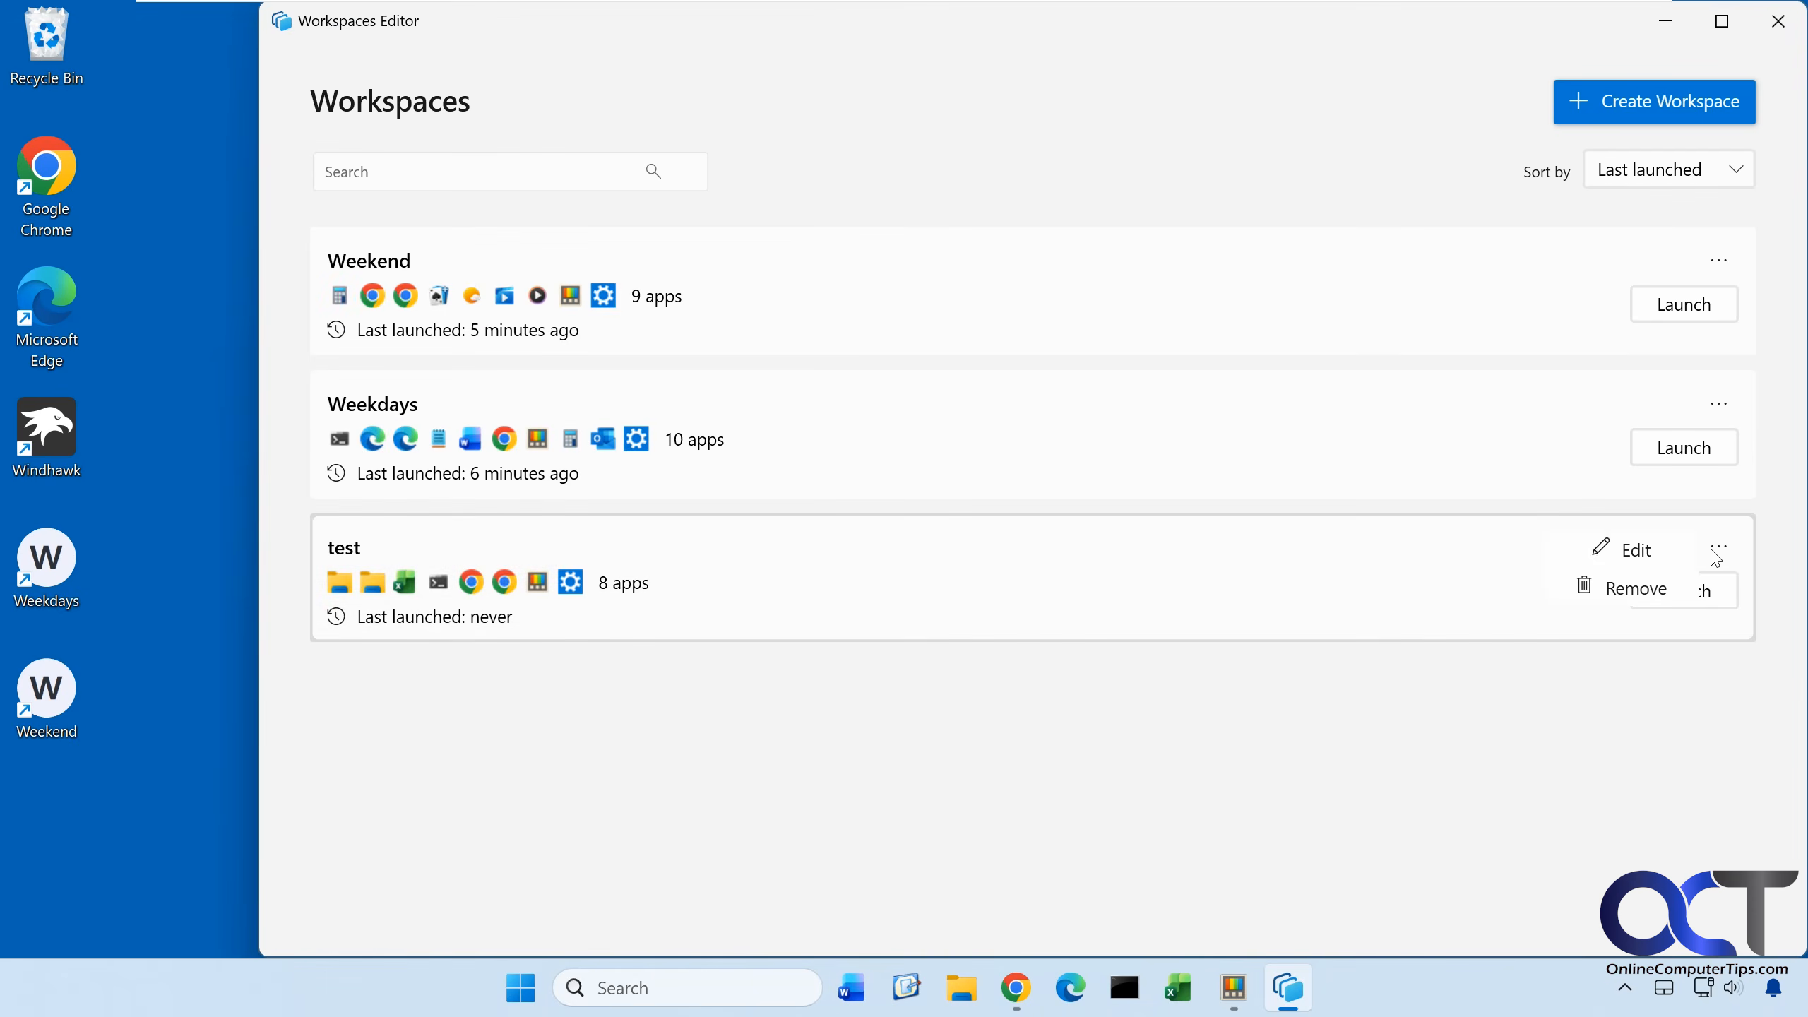
left_click(1678, 548)
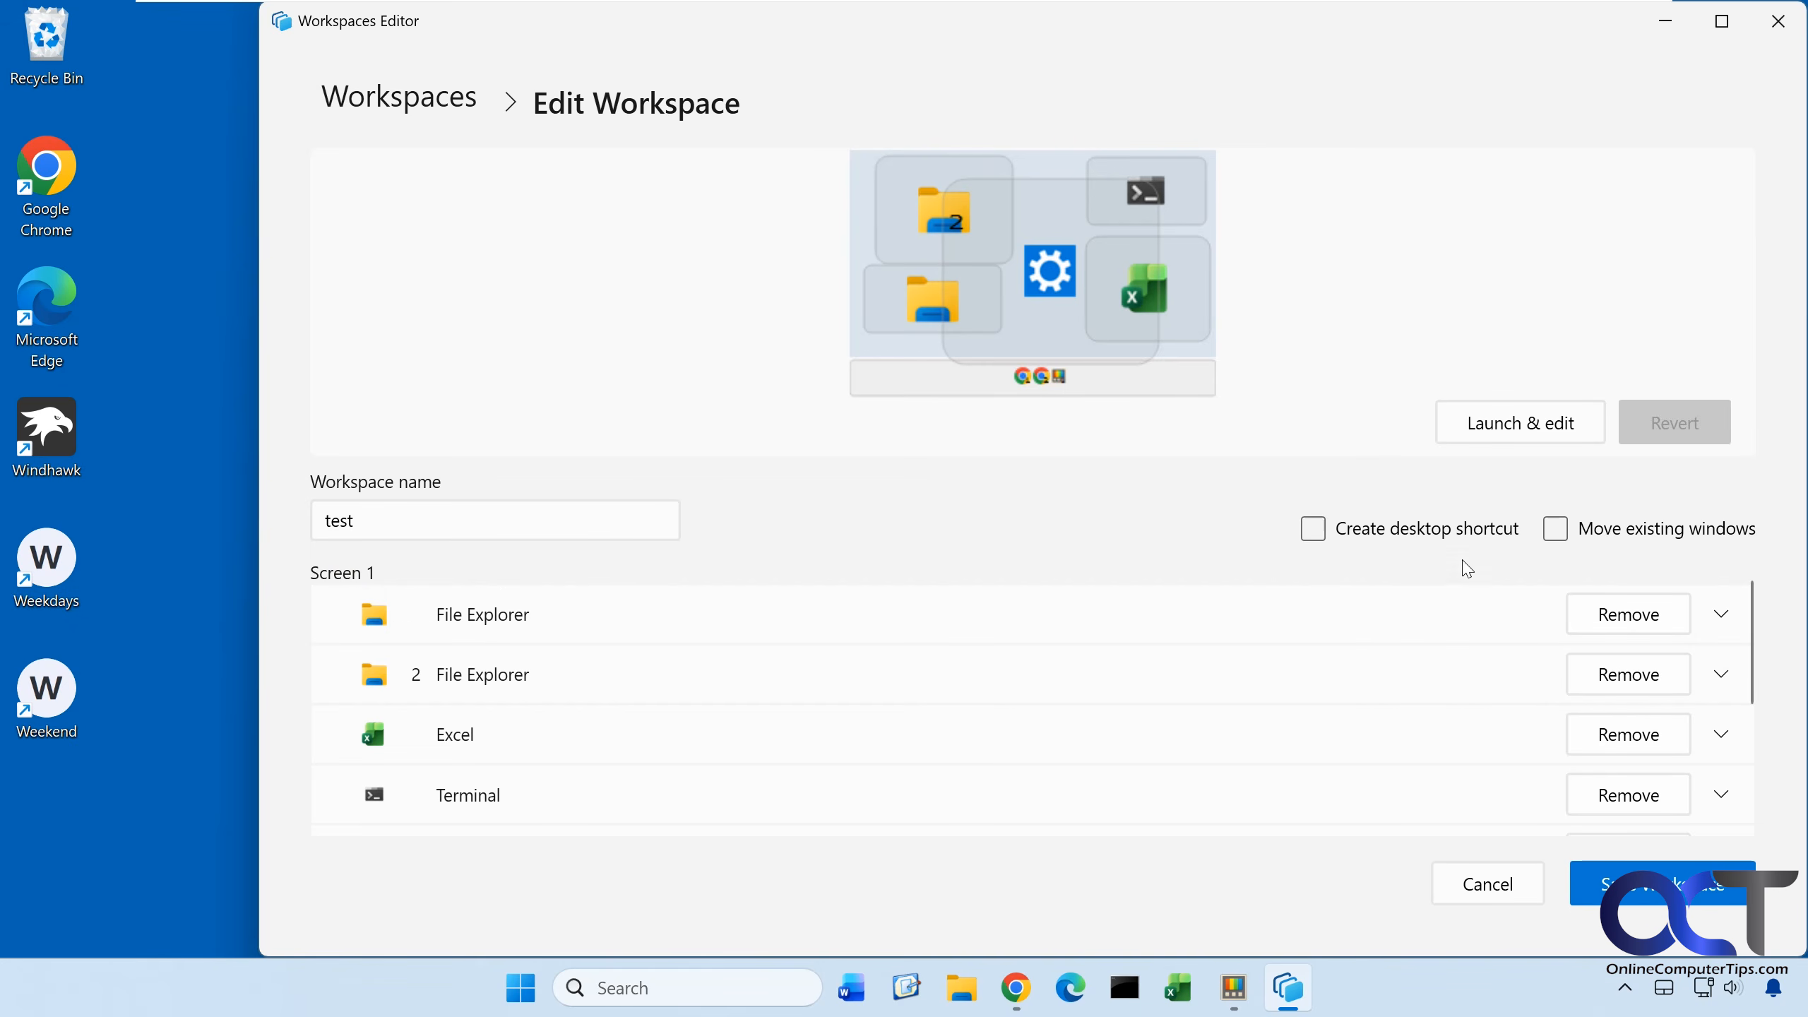
left_click(1312, 531)
left_click(1556, 530)
left_click(1630, 883)
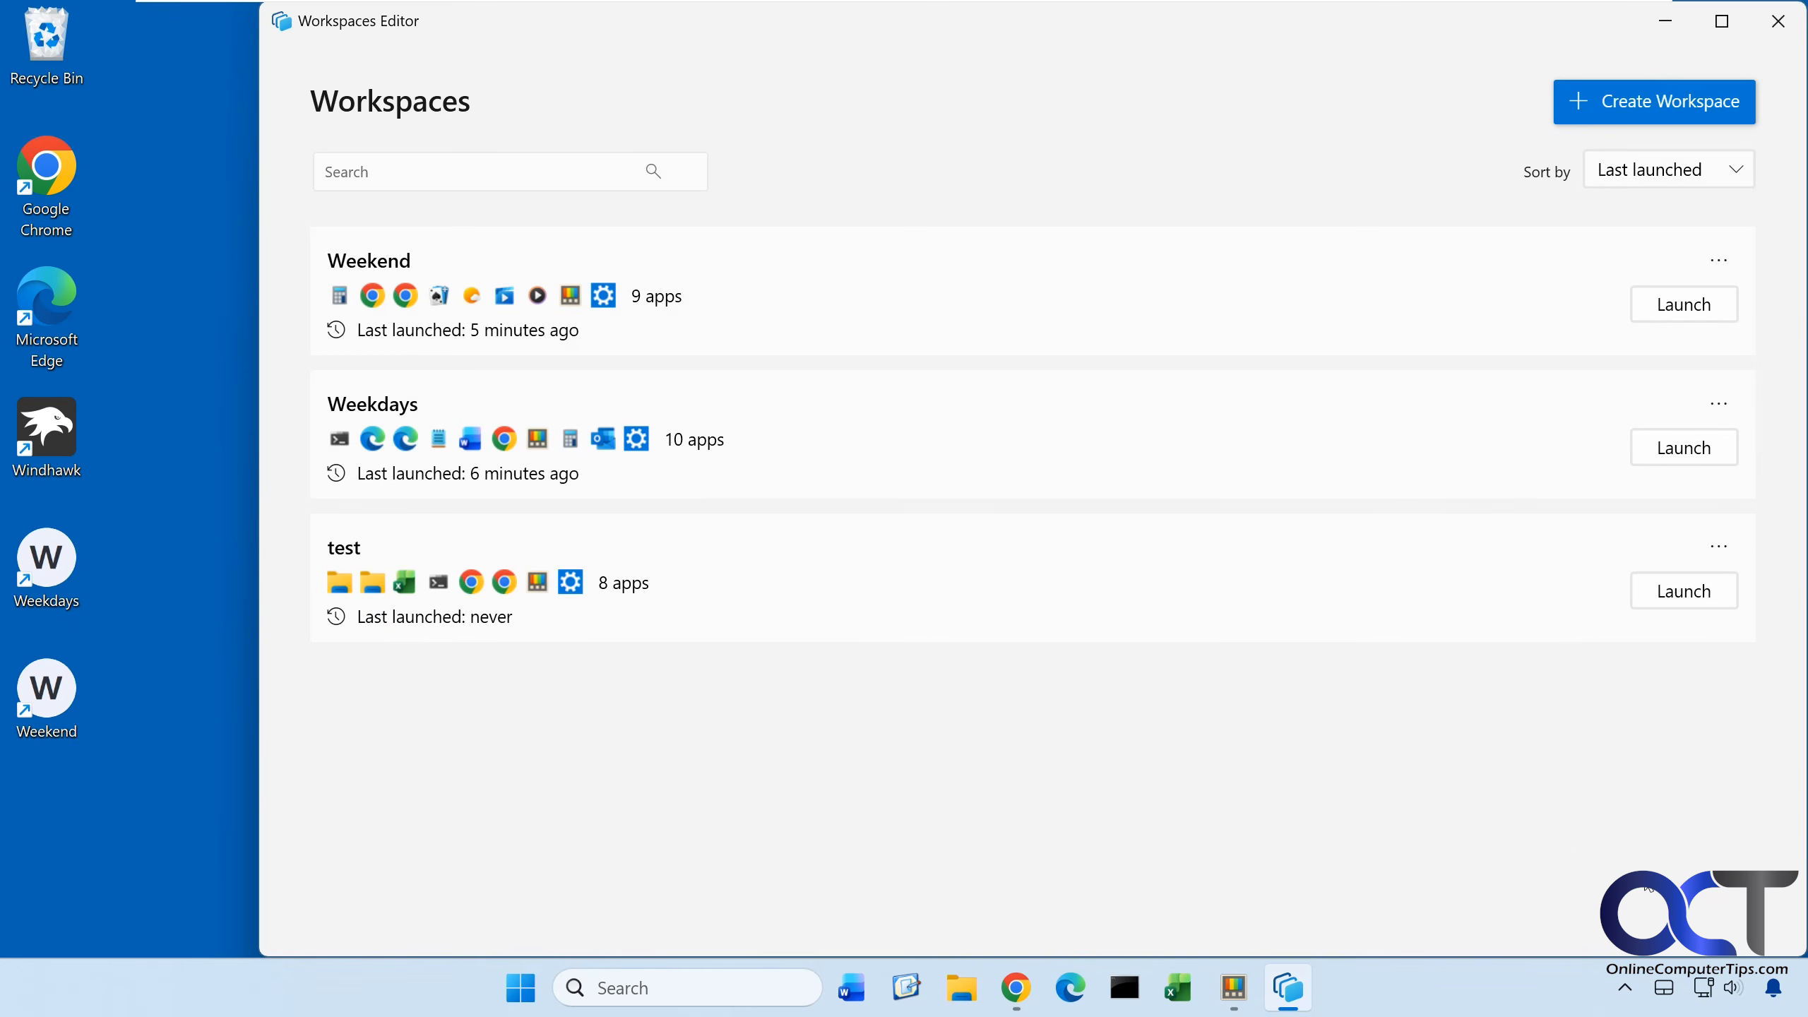
Minimize the Workspaces Editor, scatter the Excel, File Explorer and PowerShell windows, and relaunch the test workspace from its desktop shortcut
left_click(1665, 22)
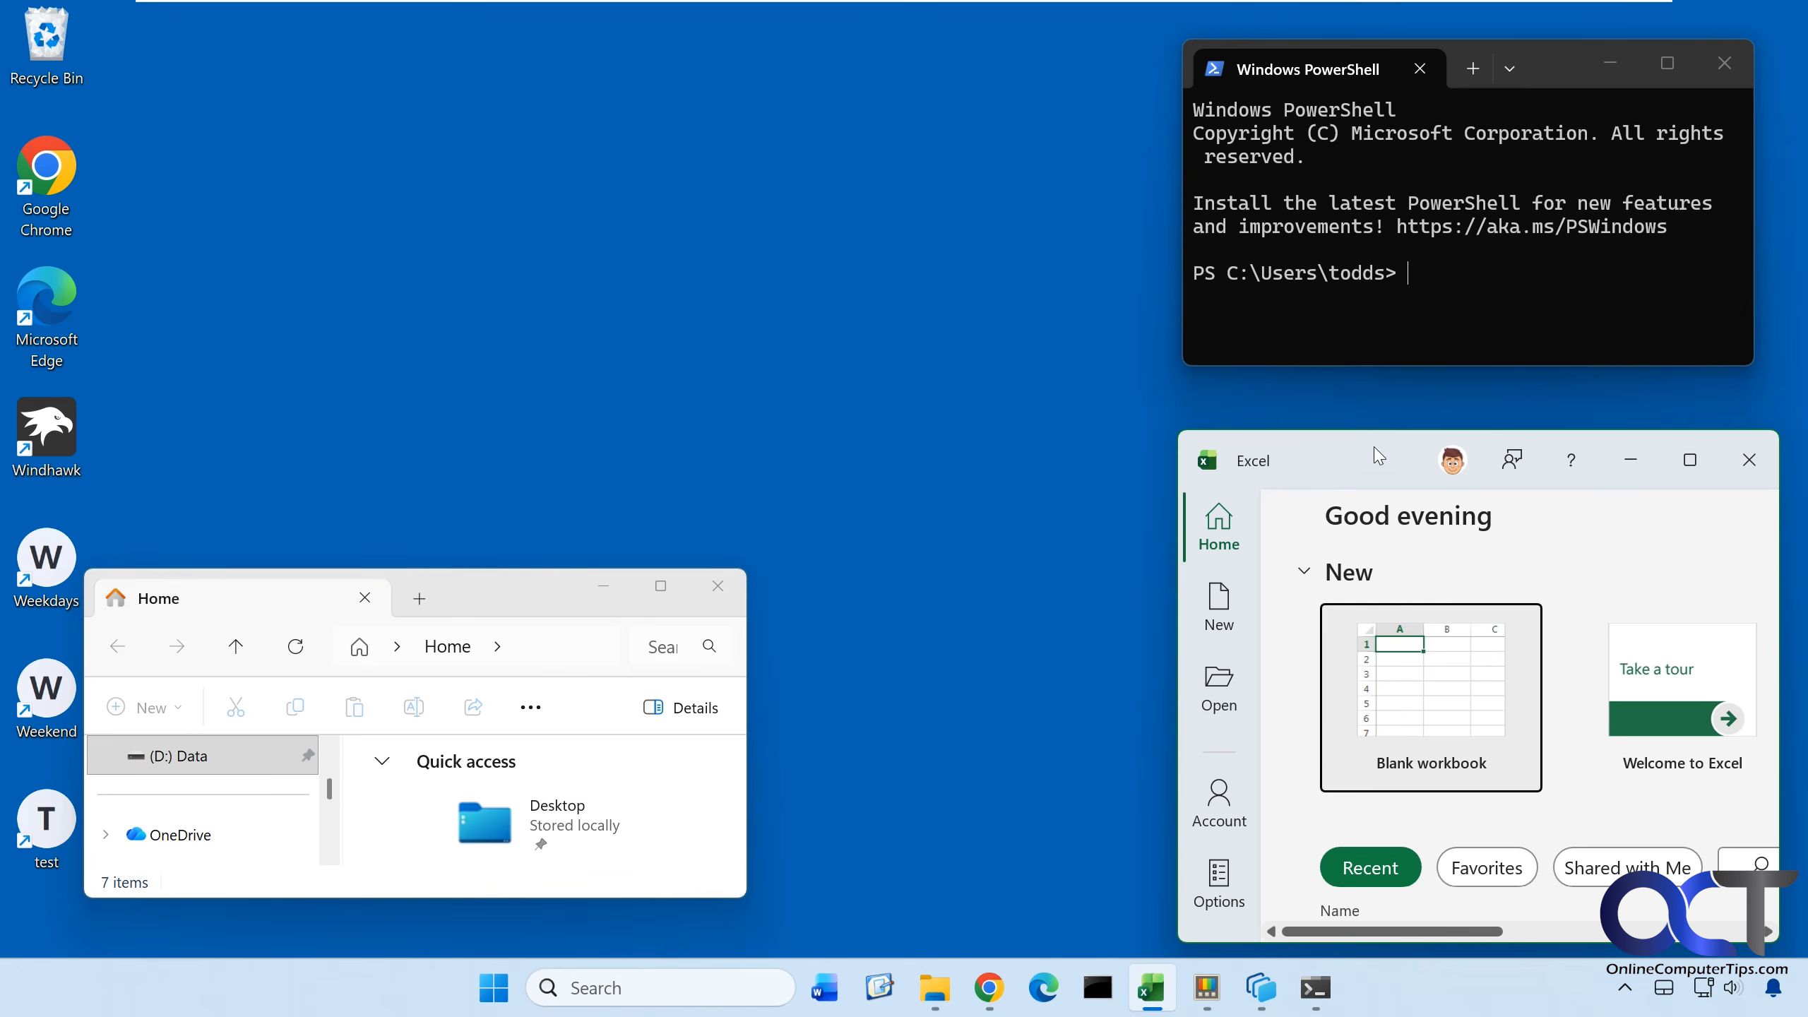
left_click_drag(1372, 468, 425, 97)
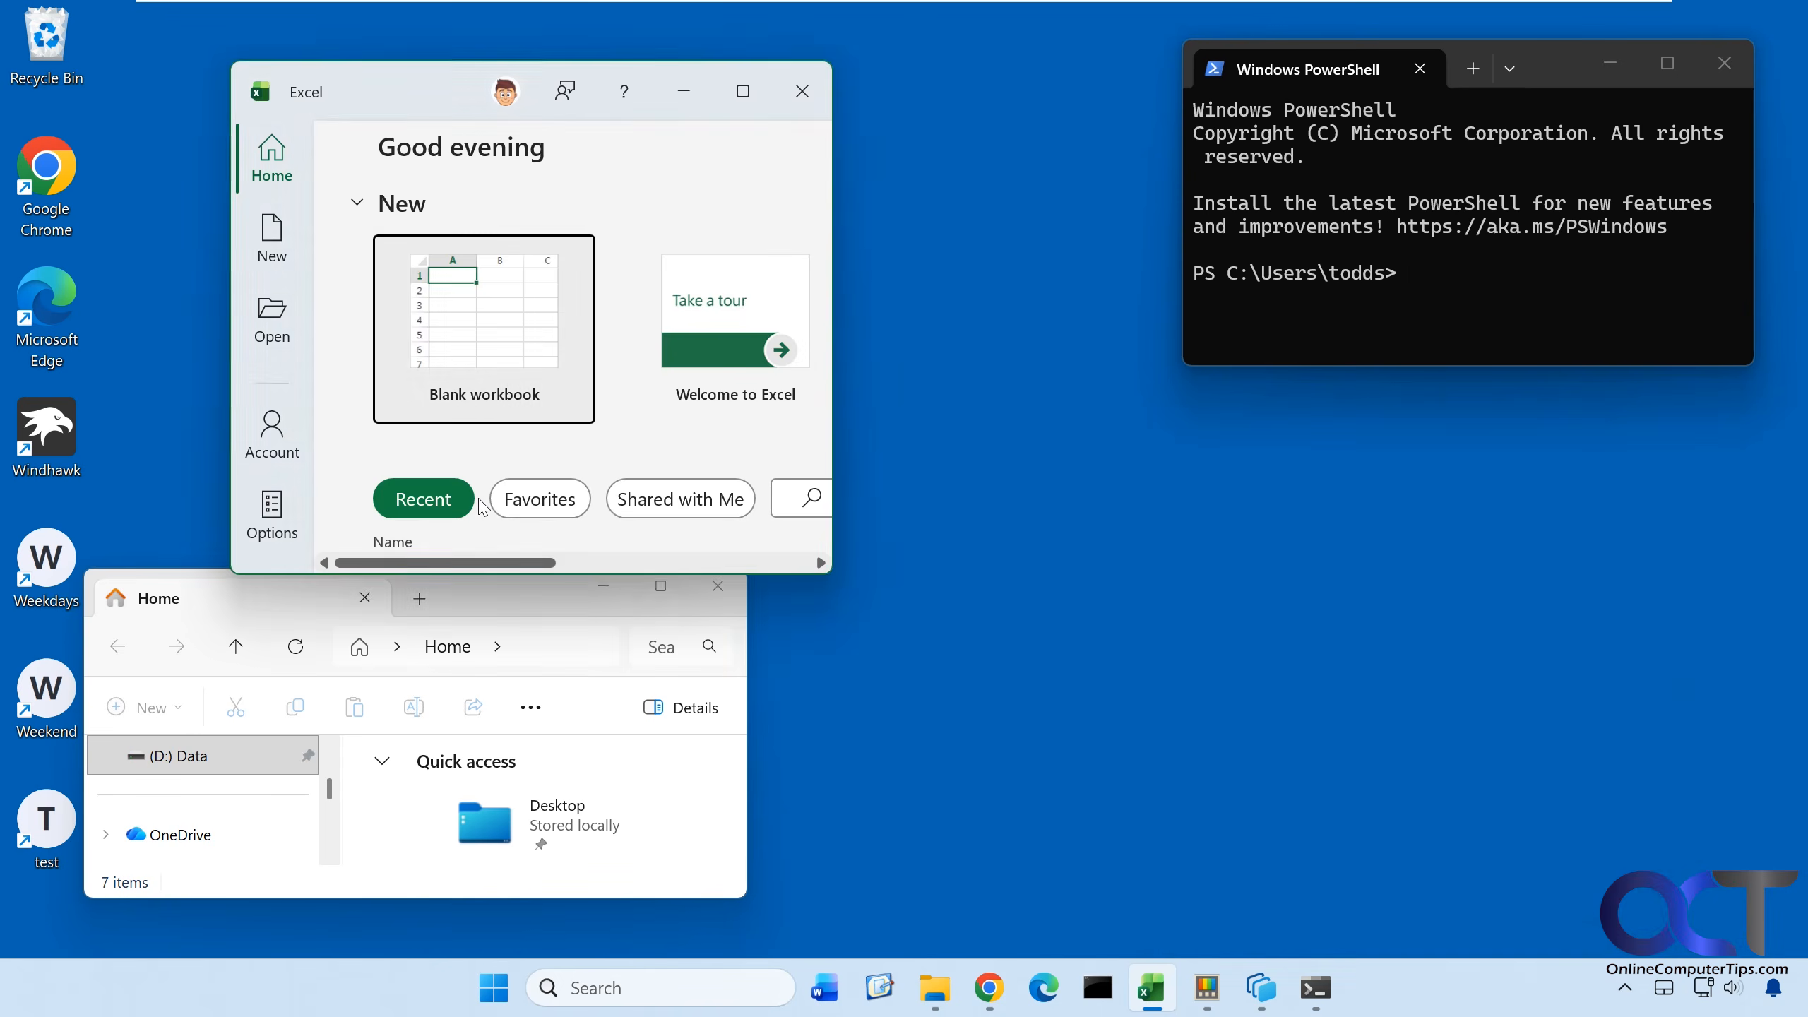
left_click_drag(470, 610, 1428, 632)
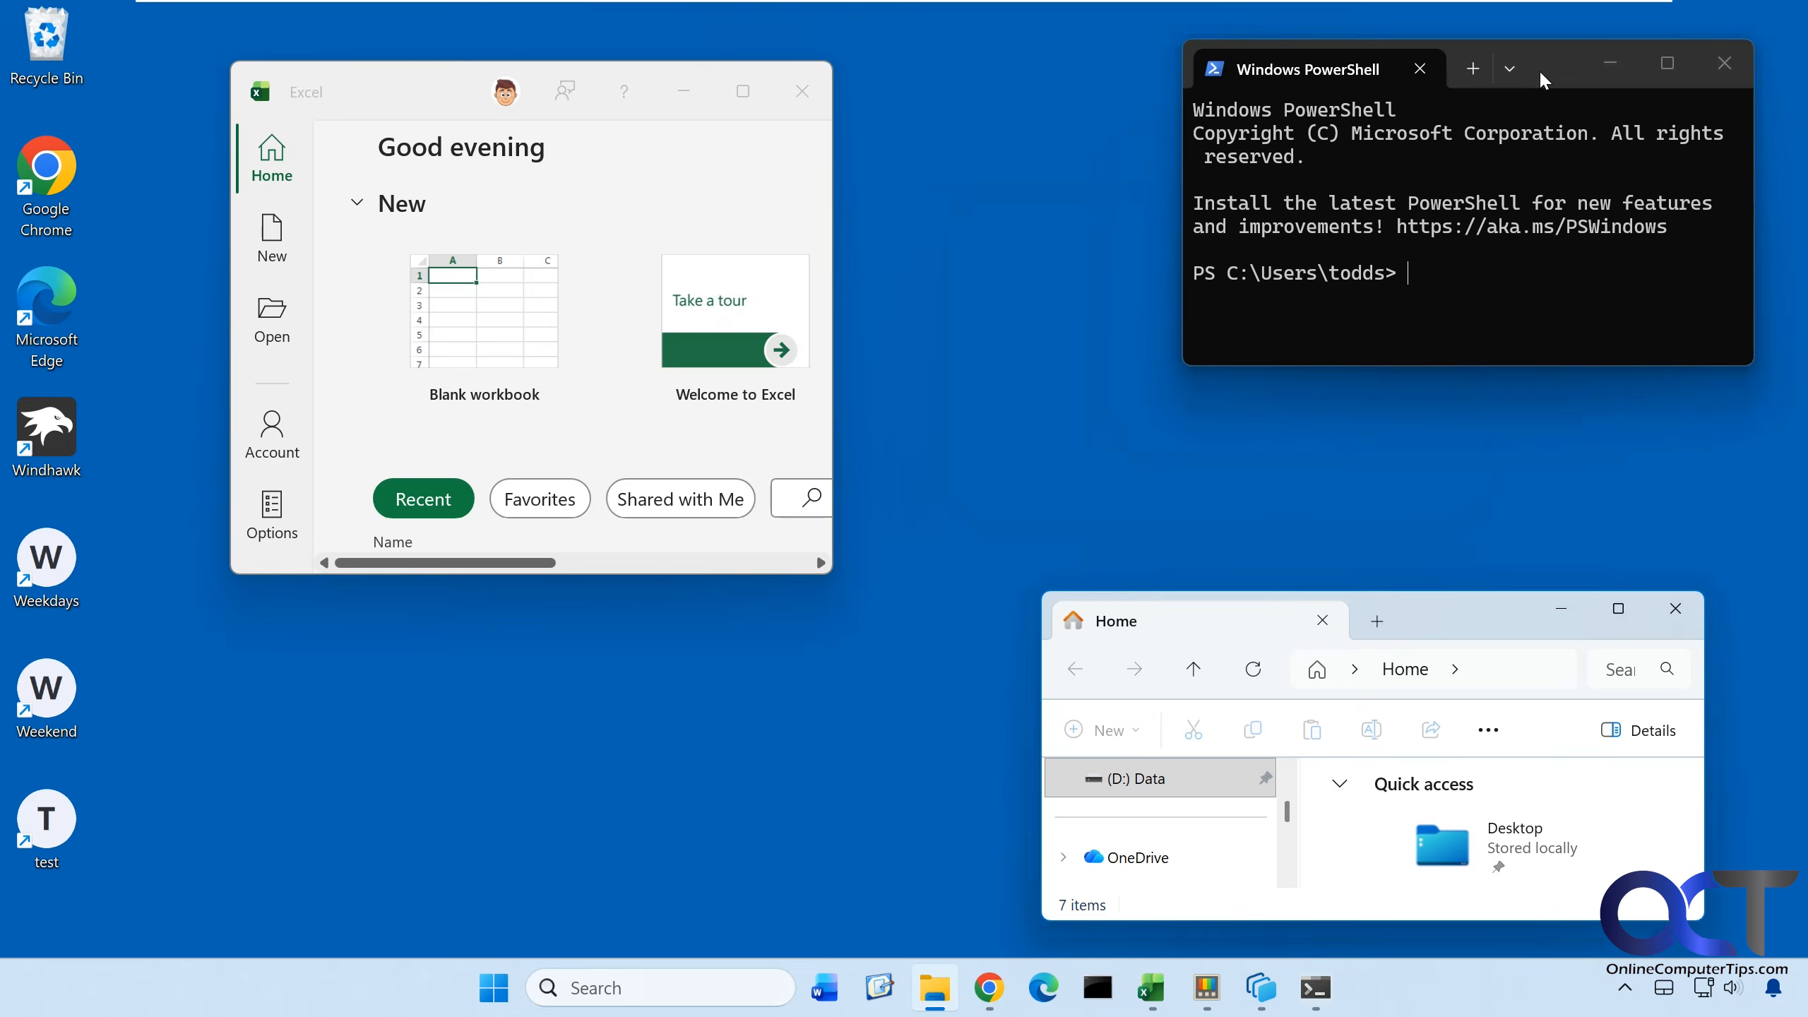
left_click_drag(1539, 69, 1062, 339)
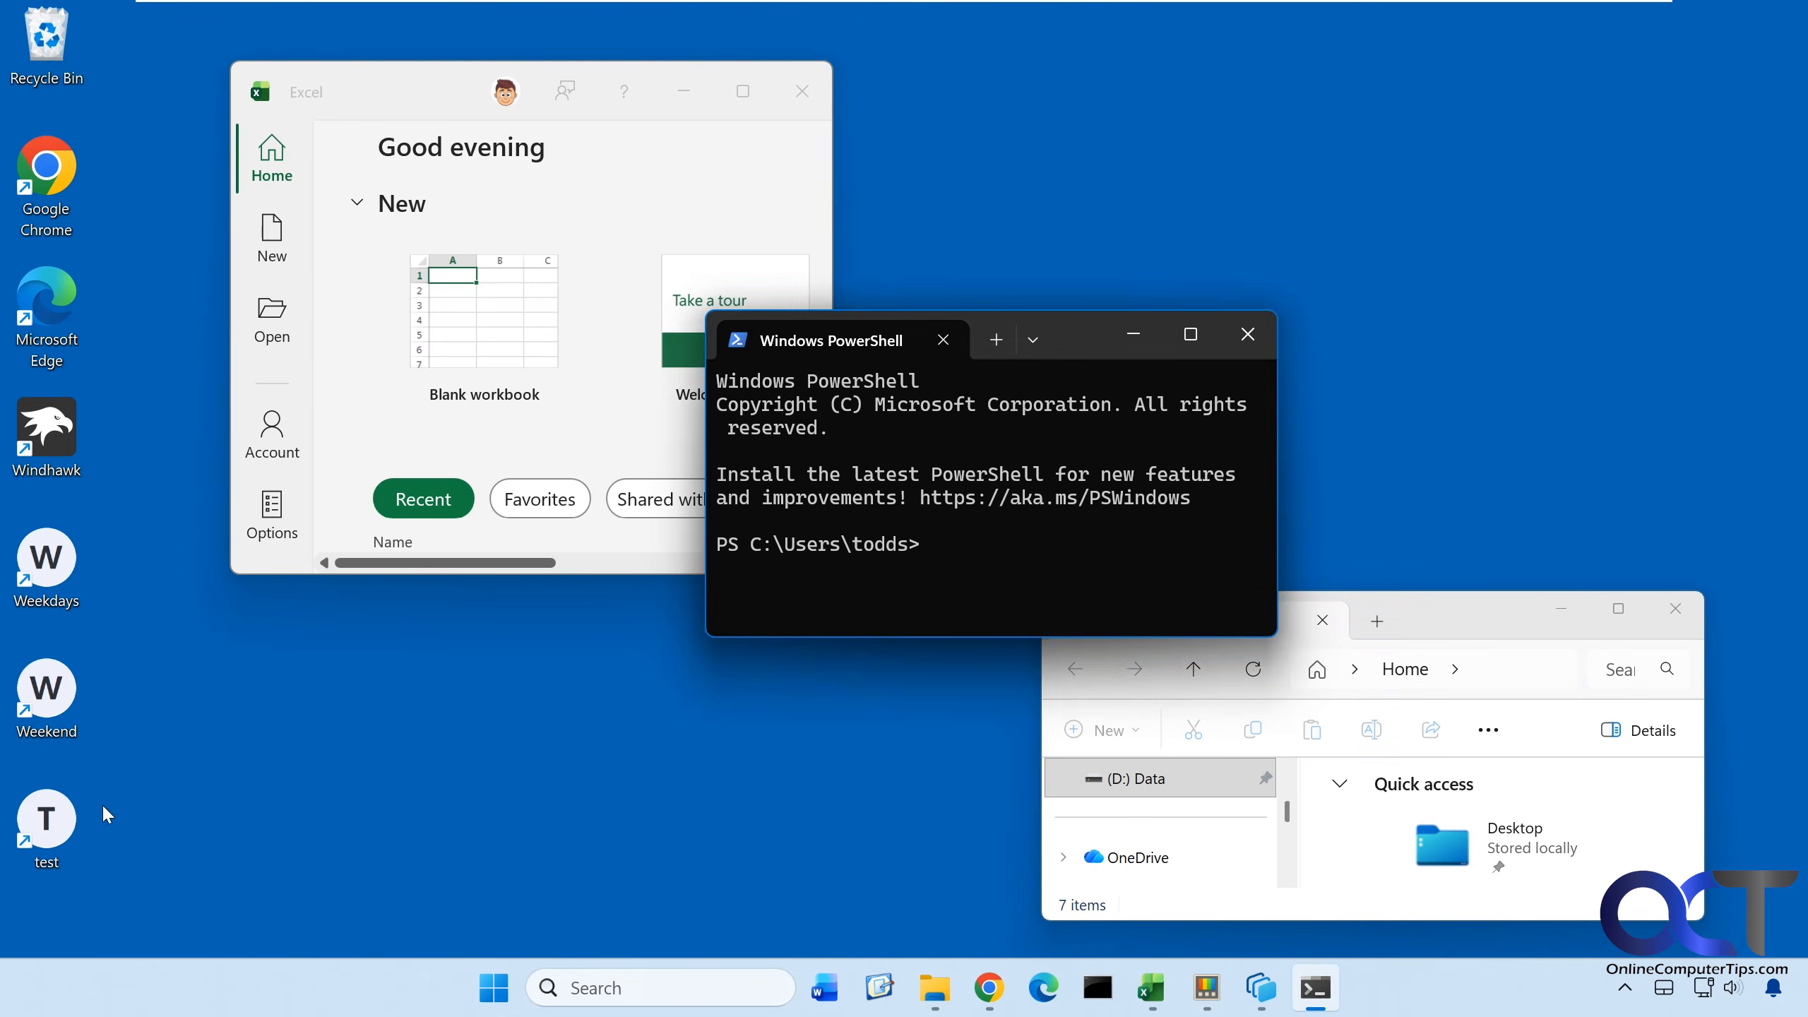
double_click(75, 812)
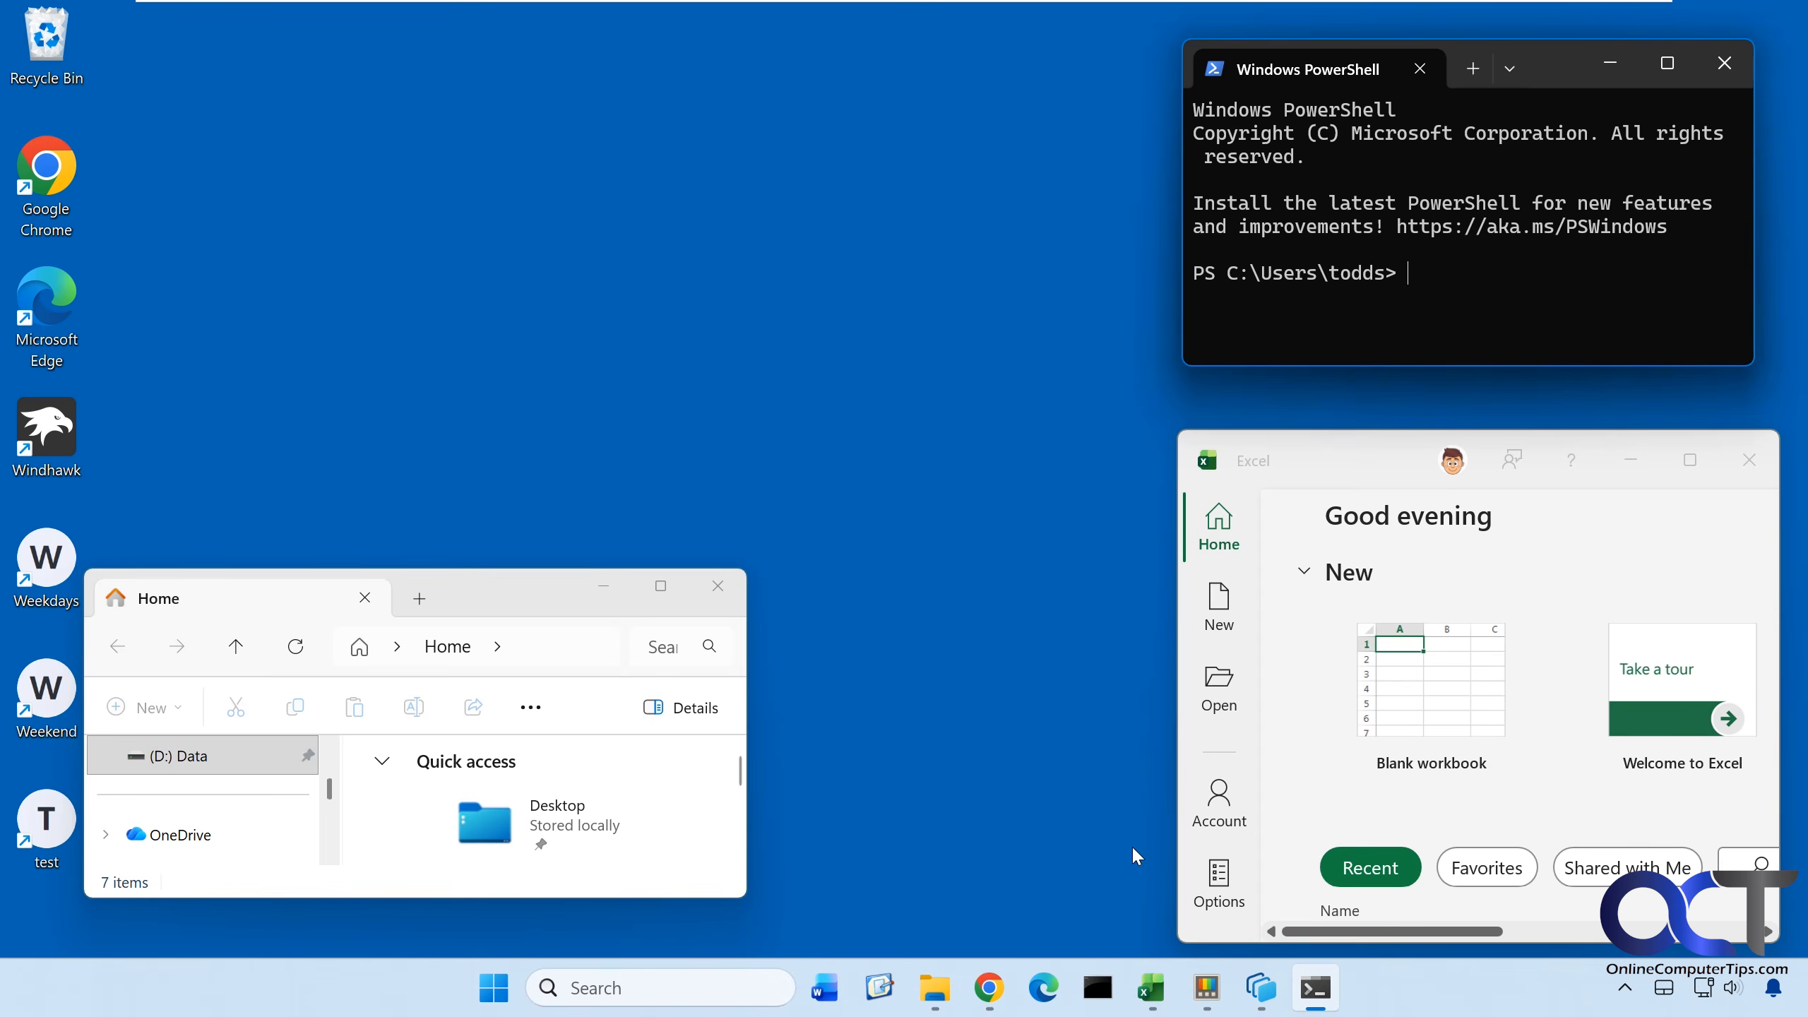
Return to the Workspaces Editor and show the edit and remove options for the test workspace
mouse_move(1216, 1000)
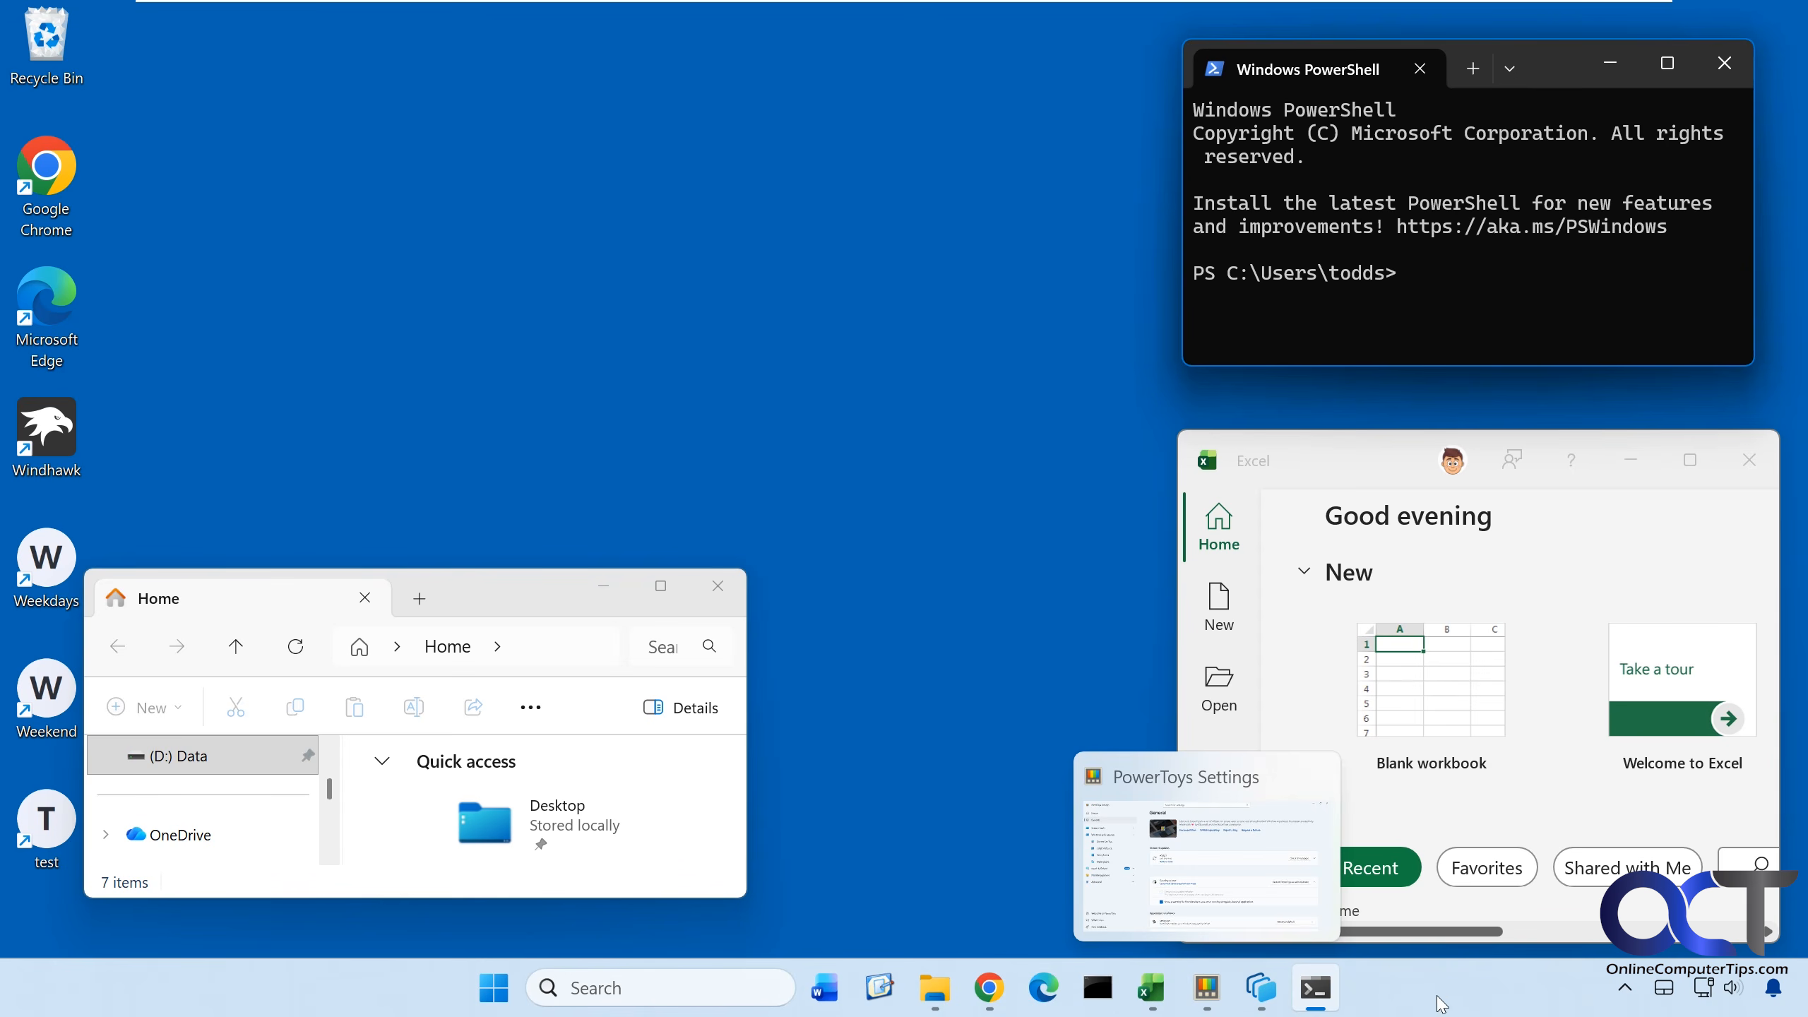
left_click(1269, 991)
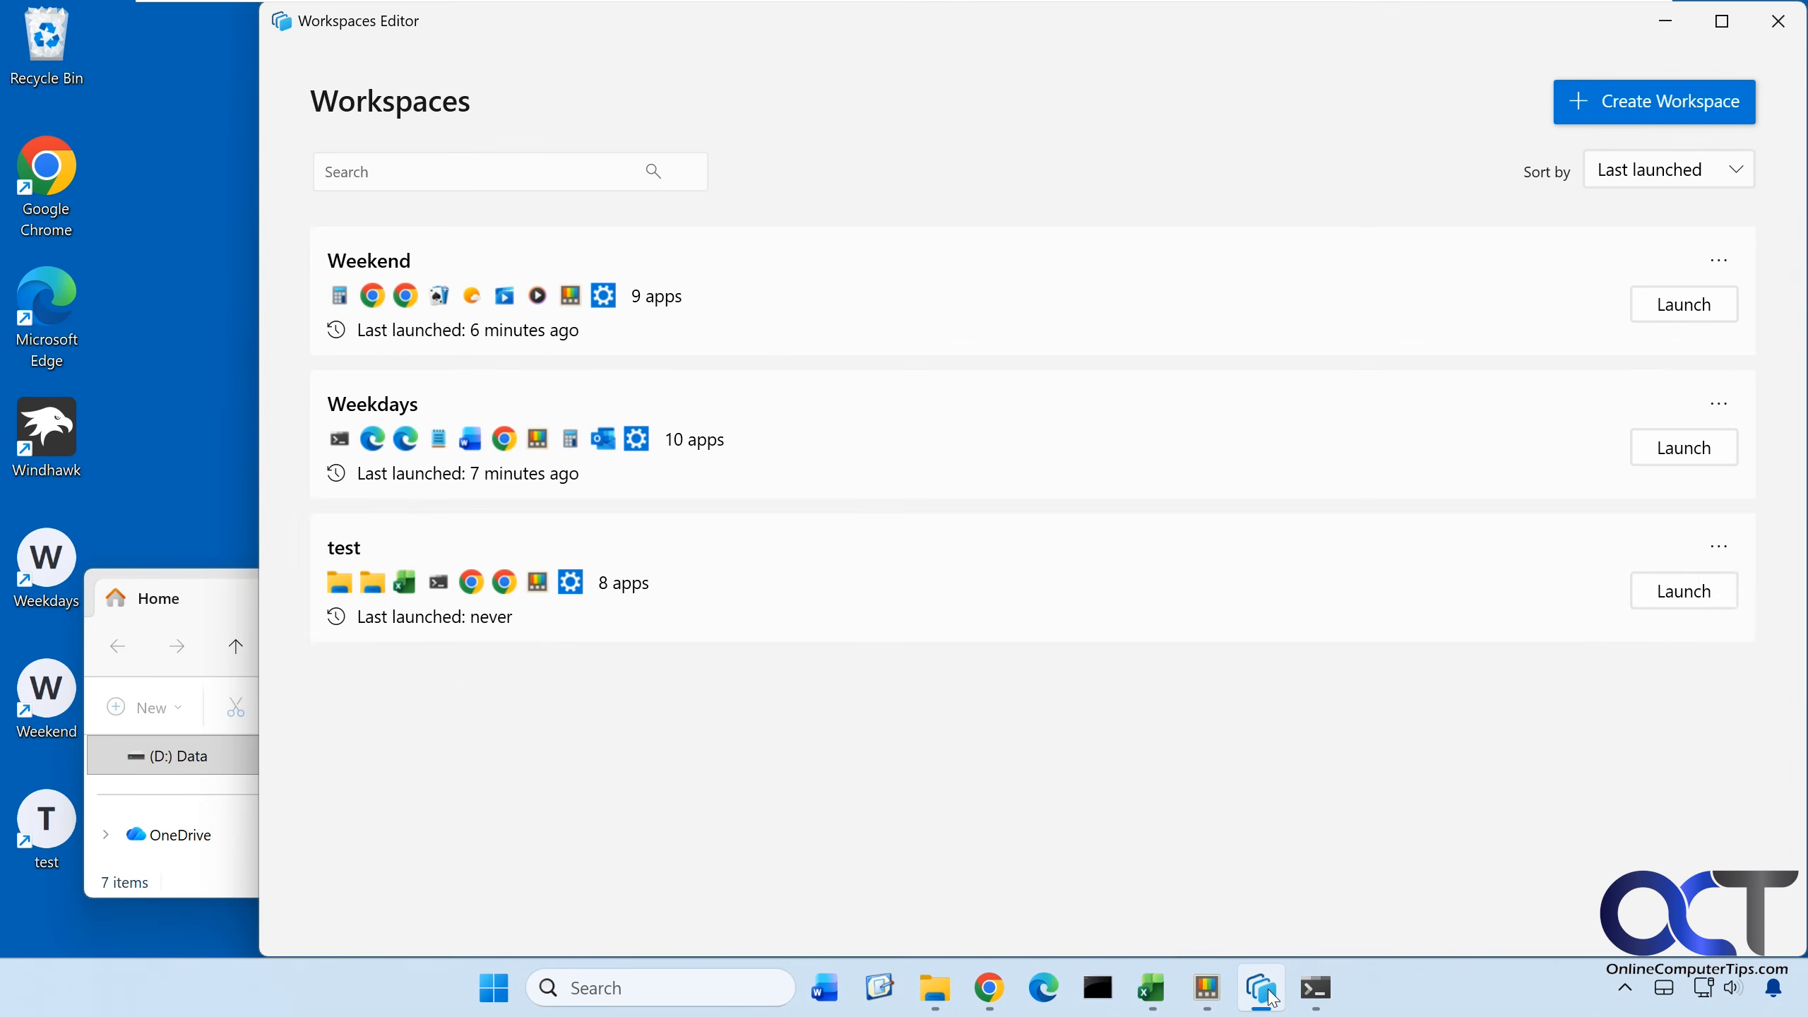
left_click(1719, 546)
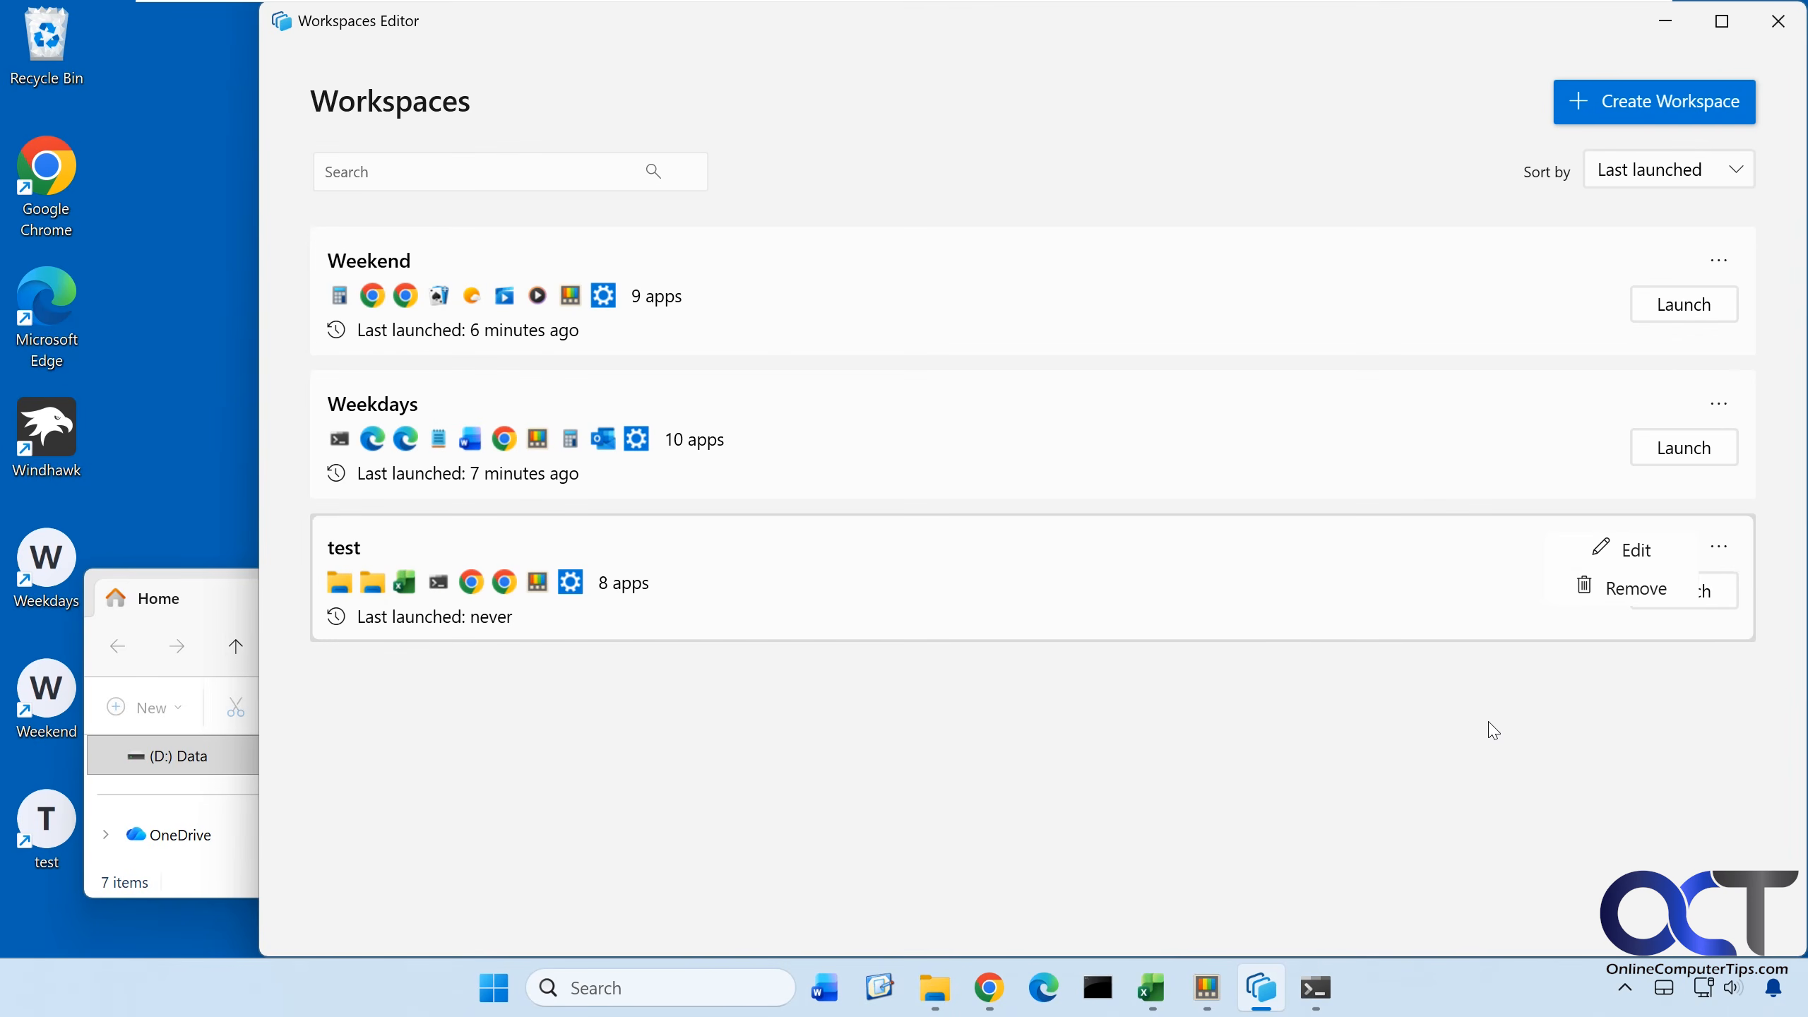